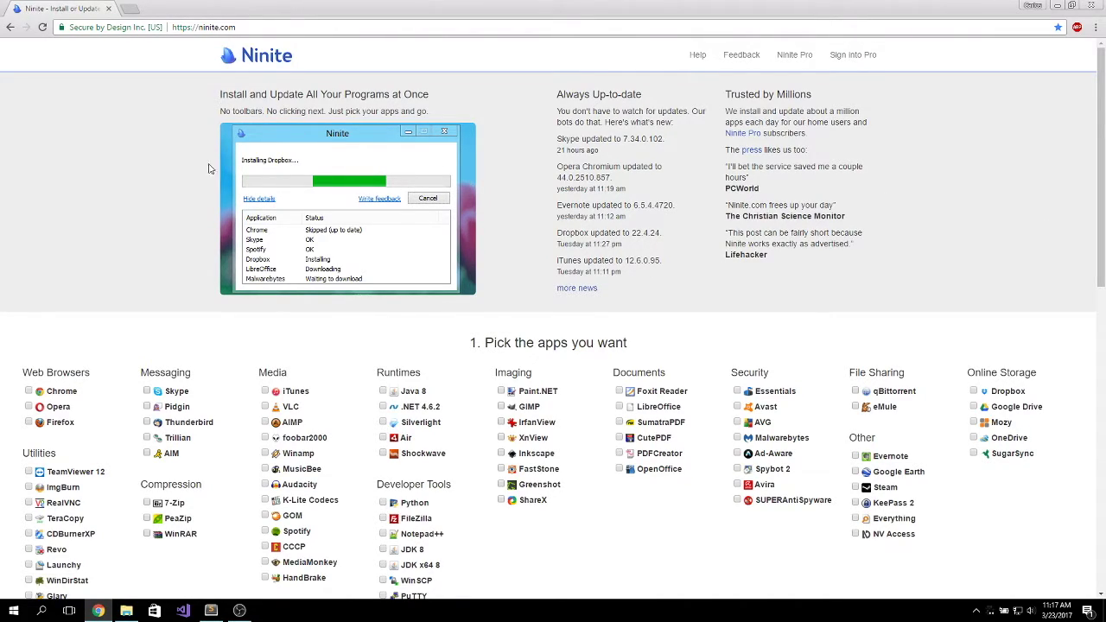
Step: Select Chrome, TeamViewer 12, 7-Zip and PeaZip in the Ninite list of apps
{"action": "scroll", "coordinate": [108, 299], "scroll_direction": "down", "scroll_amount": 2}
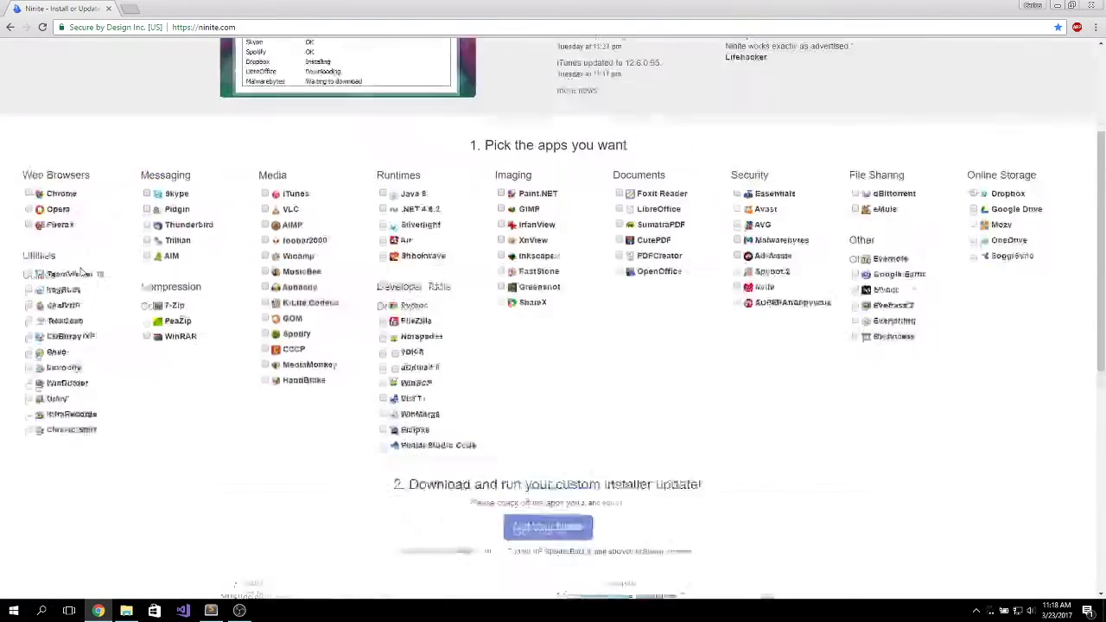
{"action": "scroll", "coordinate": [42, 265], "scroll_direction": "up", "scroll_amount": 1}
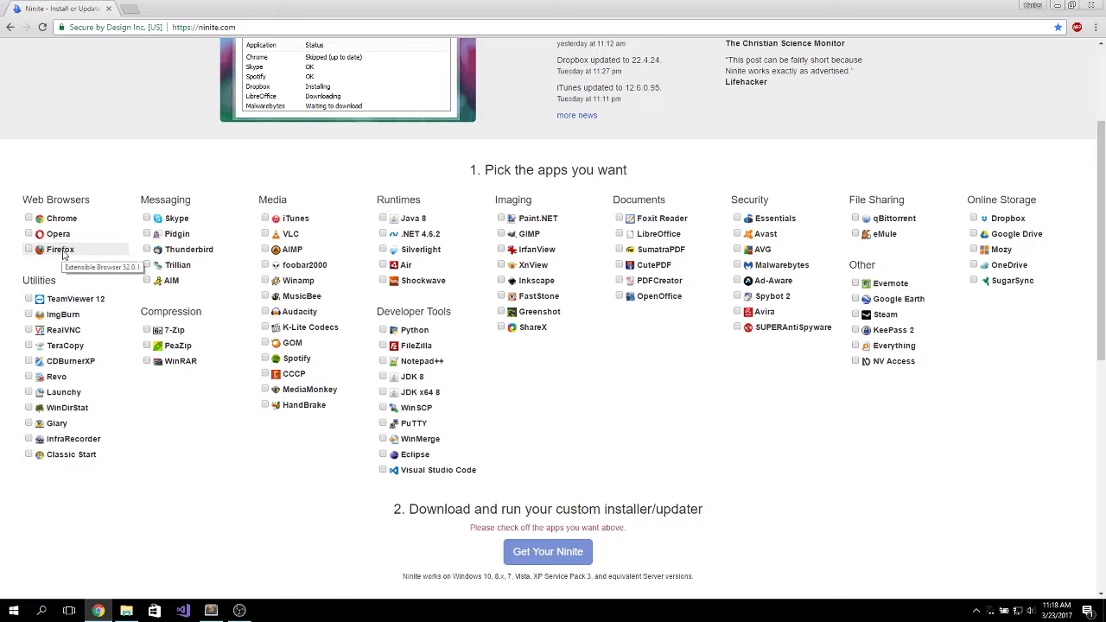
{"action": "scroll", "coordinate": [175, 168], "scroll_direction": "up", "scroll_amount": 2}
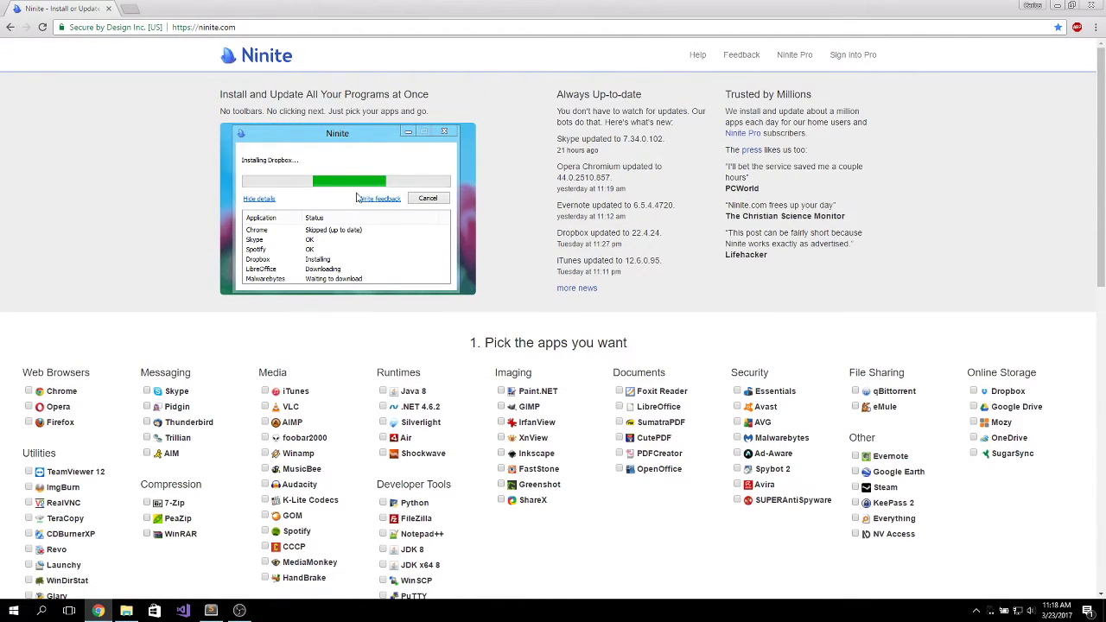
{"action": "scroll", "coordinate": [172, 267], "scroll_direction": "down", "scroll_amount": 2}
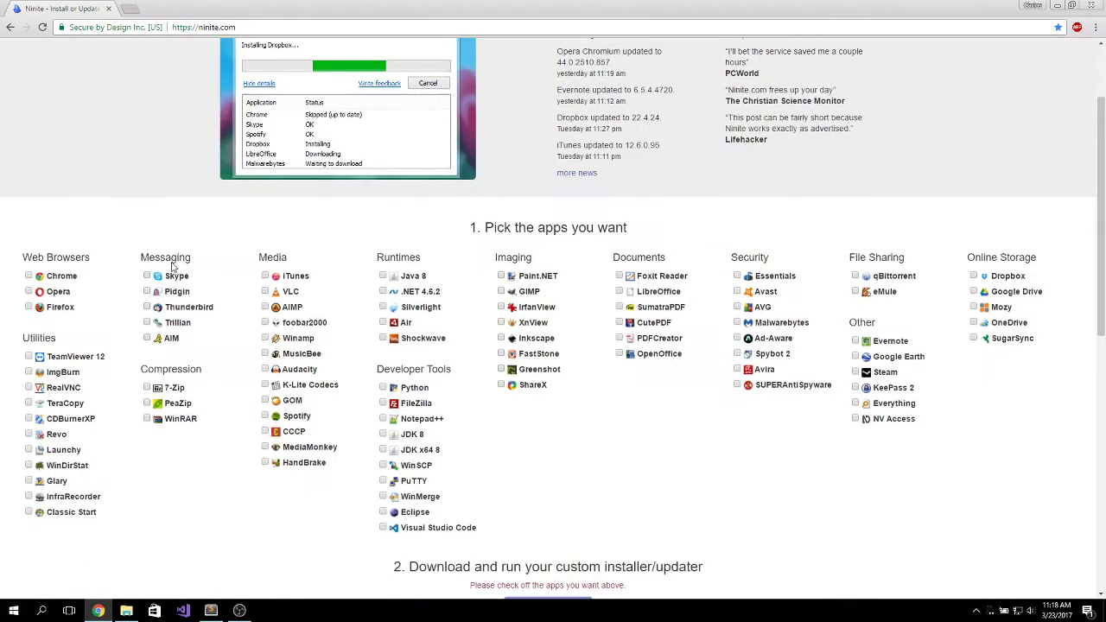
{"action": "left_click", "coordinate": [28, 276]}
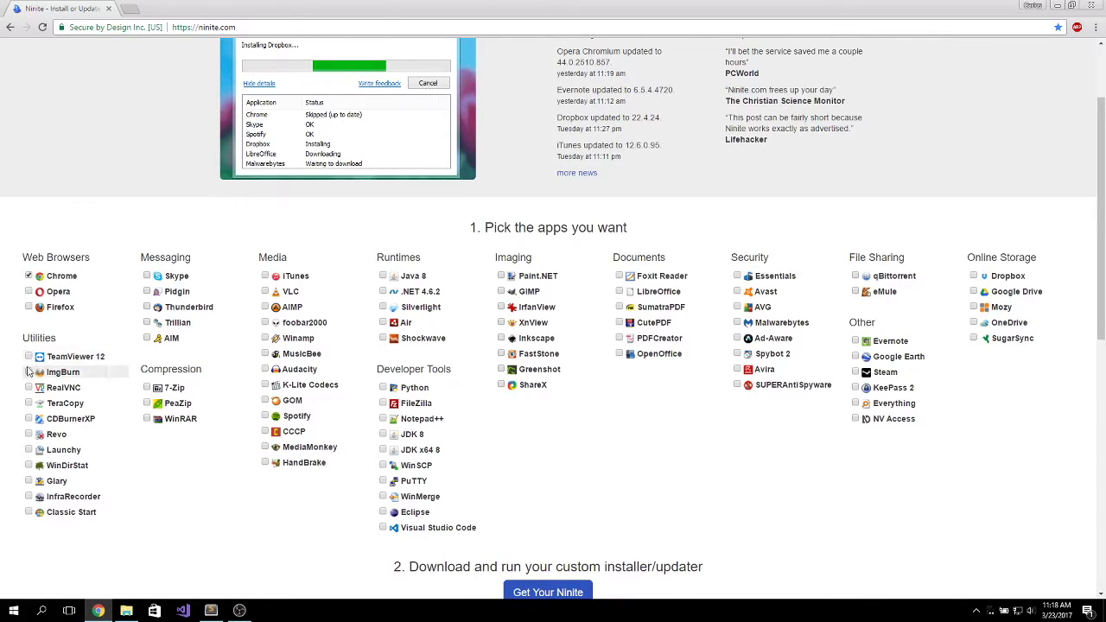
{"action": "left_click", "coordinate": [29, 356]}
{"action": "left_click", "coordinate": [147, 387]}
{"action": "left_click", "coordinate": [147, 403]}
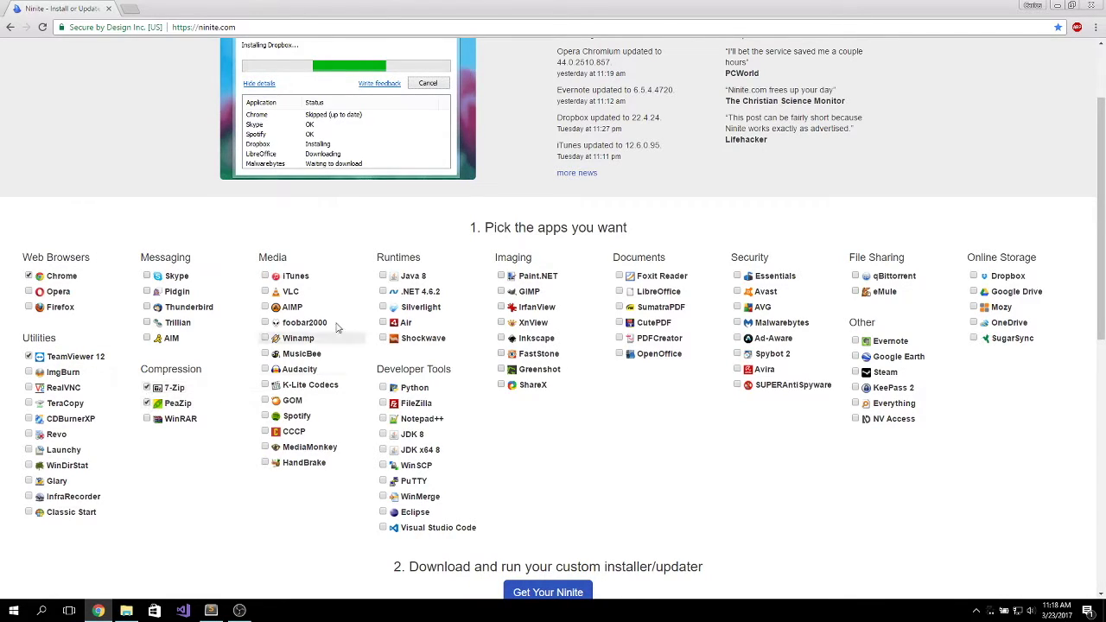
Step: Download the custom Ninite installer for the selected apps and open the downloaded file
{"action": "scroll", "coordinate": [610, 447], "scroll_direction": "down", "scroll_amount": 1}
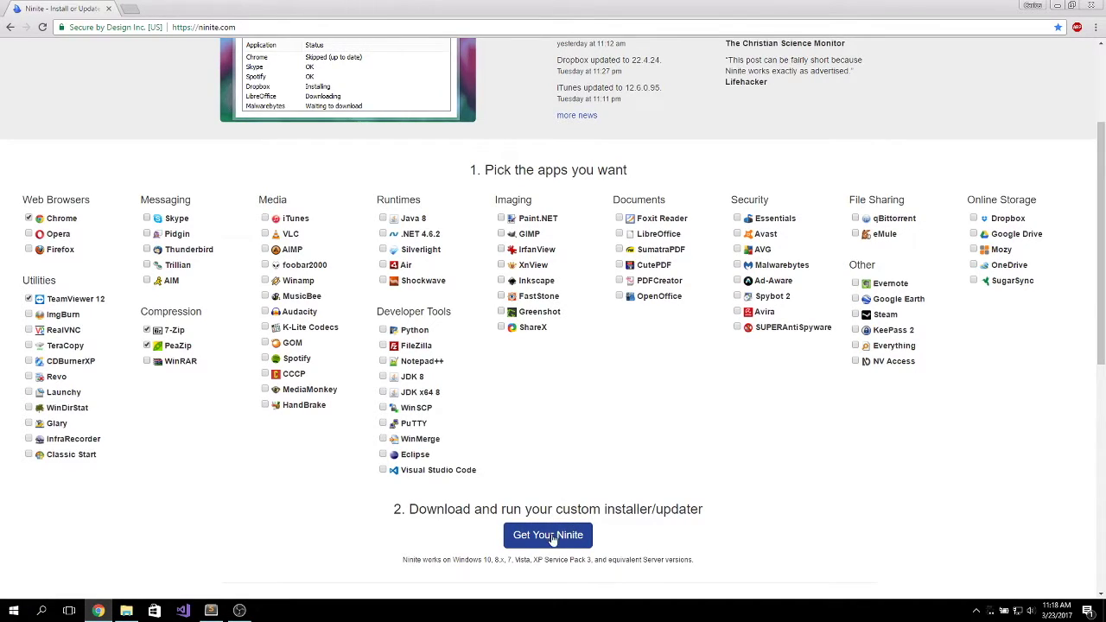
{"action": "left_click", "coordinate": [551, 537]}
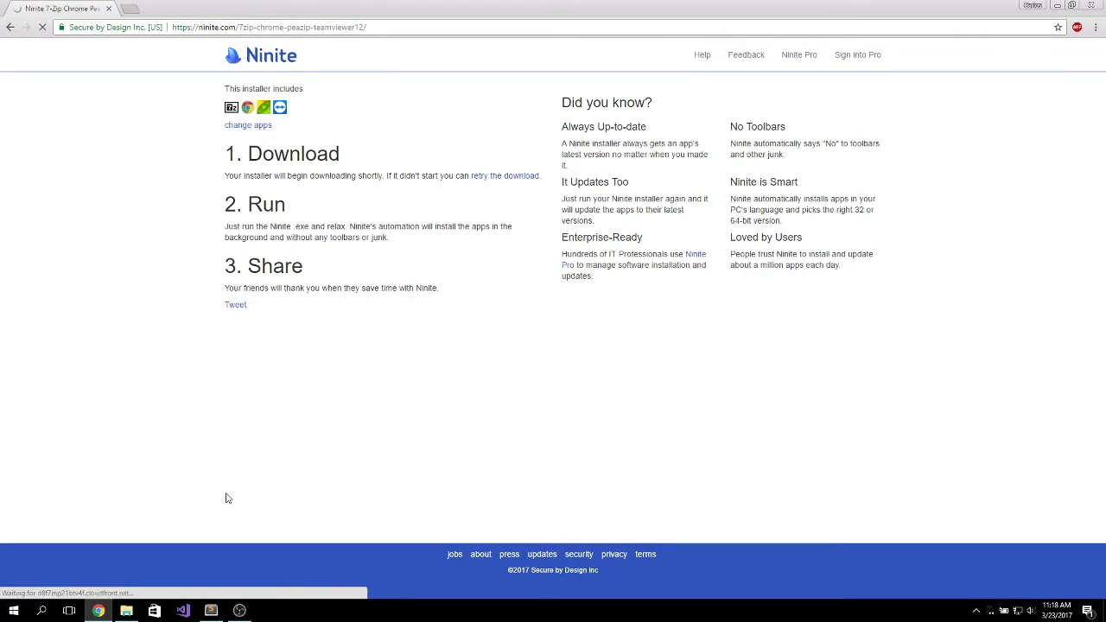
{"action": "left_click", "coordinate": [57, 588]}
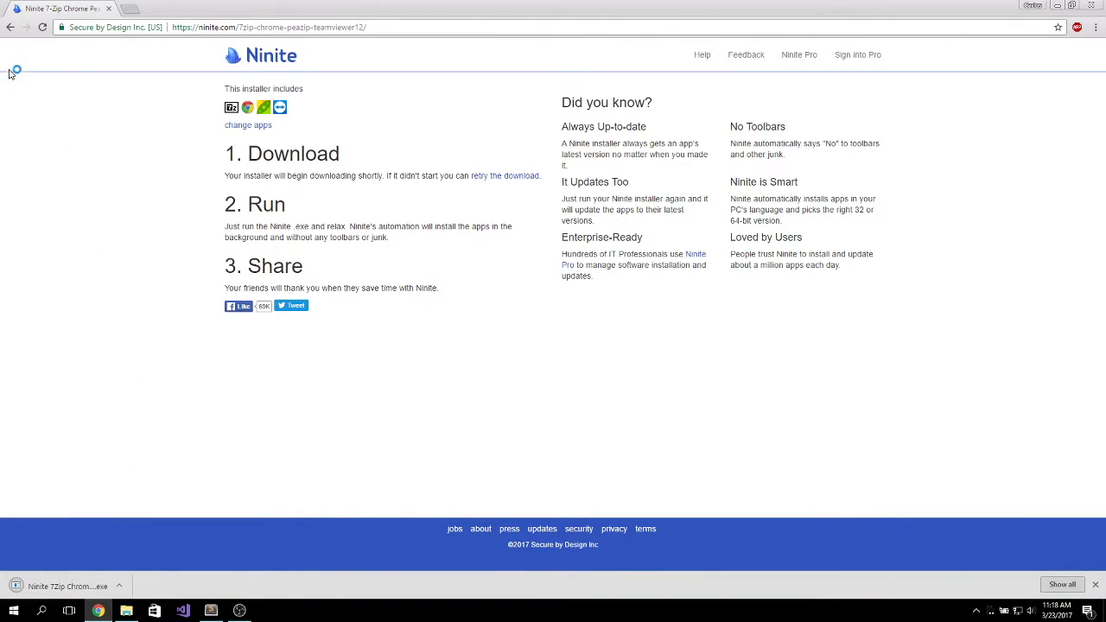
Step: Return to the Ninite app selection page and deselect Chrome and TeamViewer 12
{"action": "left_click", "coordinate": [10, 26]}
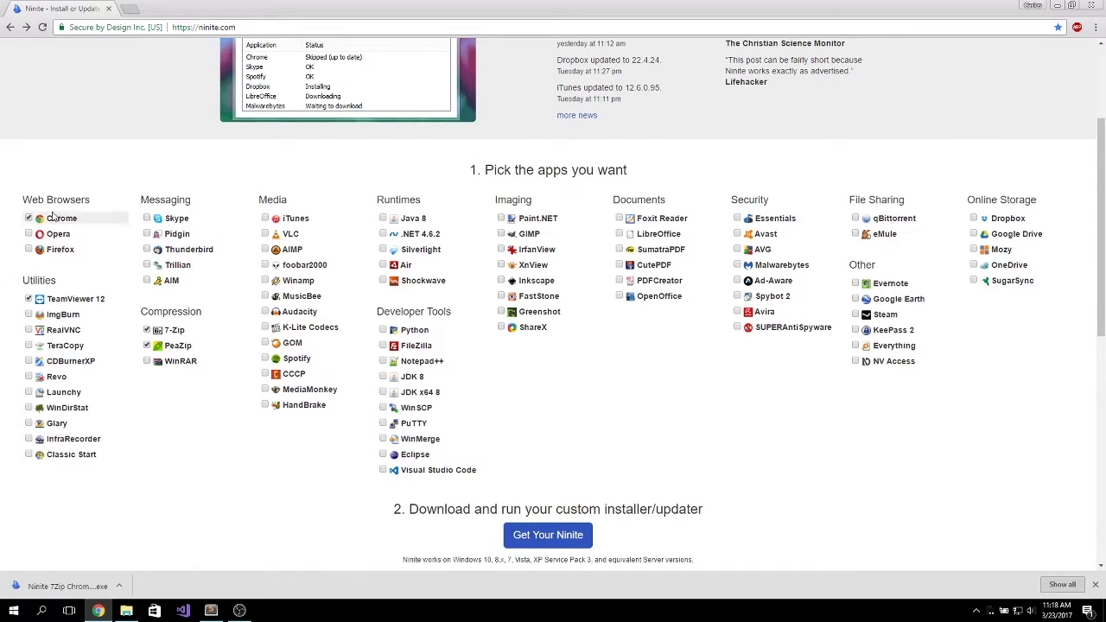
{"action": "scroll", "coordinate": [18, 291], "scroll_direction": "up", "scroll_amount": 2}
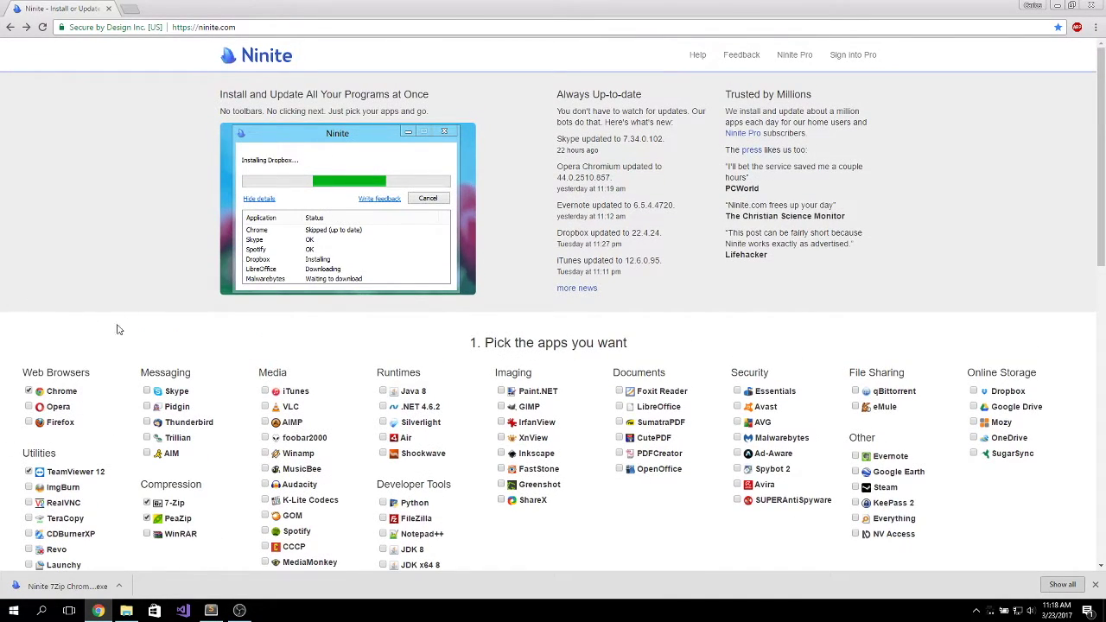
{"action": "scroll", "coordinate": [62, 396], "scroll_direction": "down", "scroll_amount": 2}
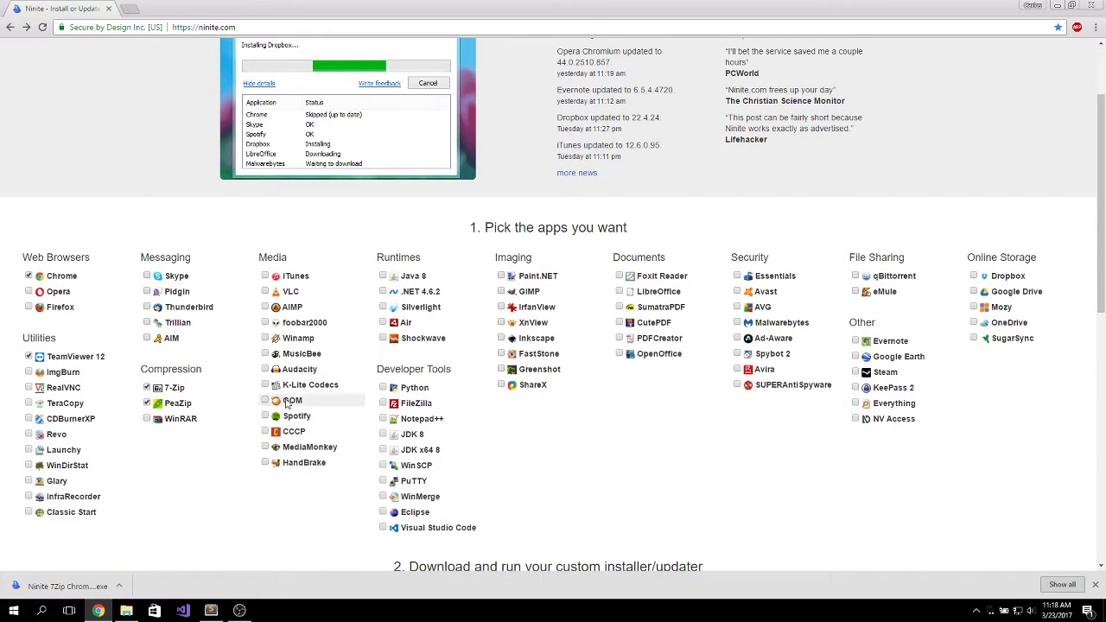
{"action": "scroll", "coordinate": [302, 352], "scroll_direction": "up", "scroll_amount": 2}
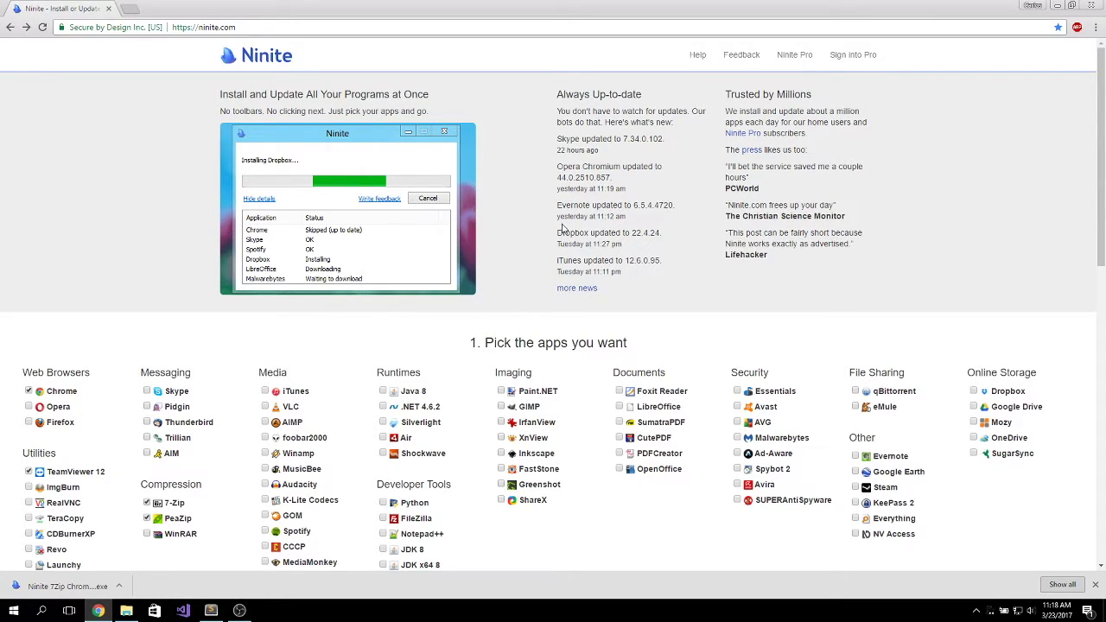
{"action": "scroll", "coordinate": [539, 265], "scroll_direction": "down", "scroll_amount": 3}
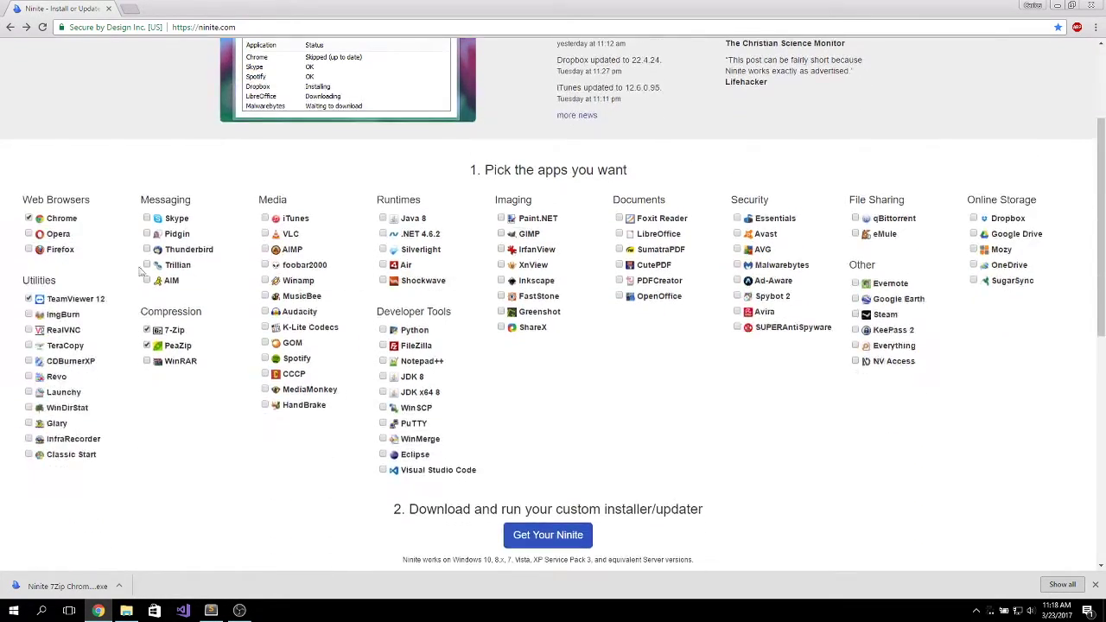
{"action": "left_click", "coordinate": [28, 218]}
{"action": "left_click", "coordinate": [27, 298]}
Step: Look over the Ninite home page and its categories of available apps
{"action": "scroll", "coordinate": [2, 308], "scroll_direction": "up", "scroll_amount": 3}
{"action": "scroll", "coordinate": [4, 233], "scroll_direction": "down", "scroll_amount": 2}
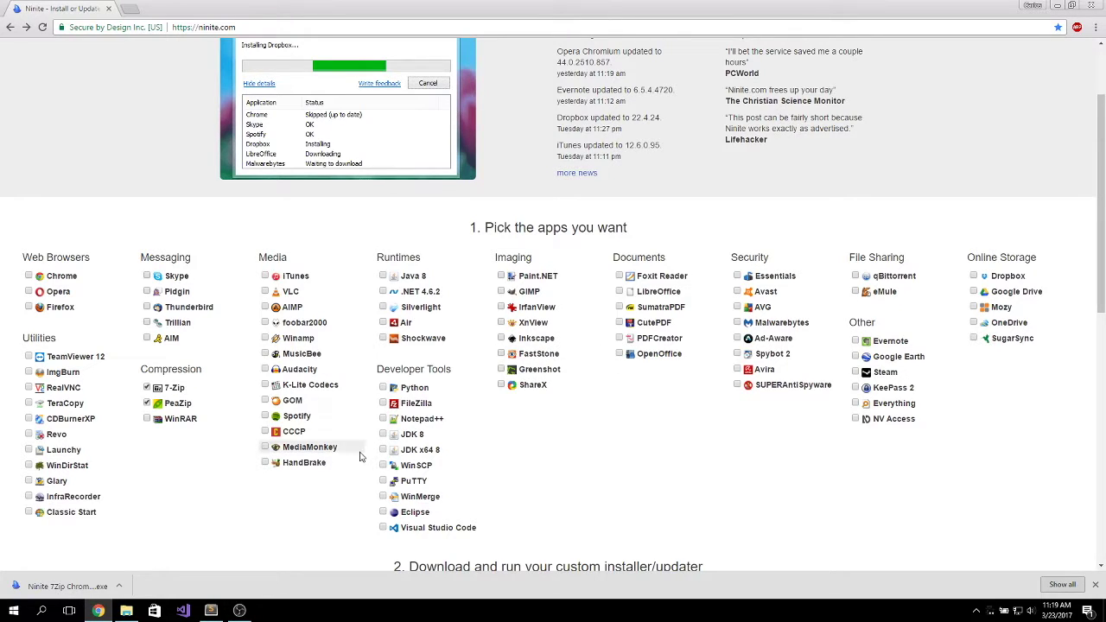
{"action": "scroll", "coordinate": [492, 469], "scroll_direction": "down", "scroll_amount": 2}
{"action": "scroll", "coordinate": [586, 497], "scroll_direction": "up", "scroll_amount": 1}
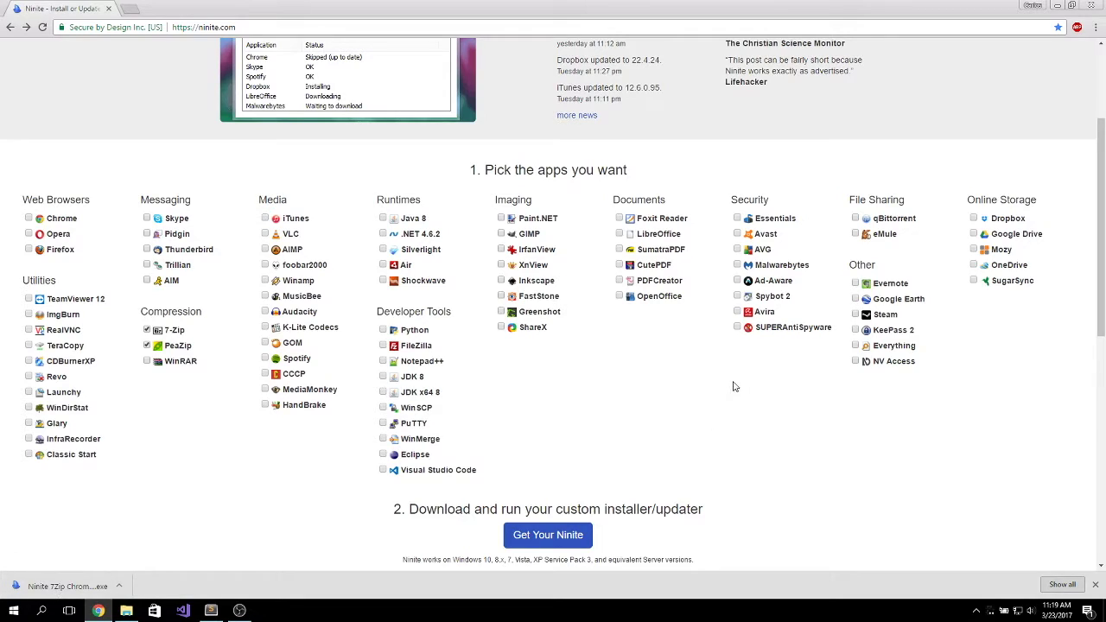
{"action": "scroll", "coordinate": [666, 362], "scroll_direction": "up", "scroll_amount": 2}
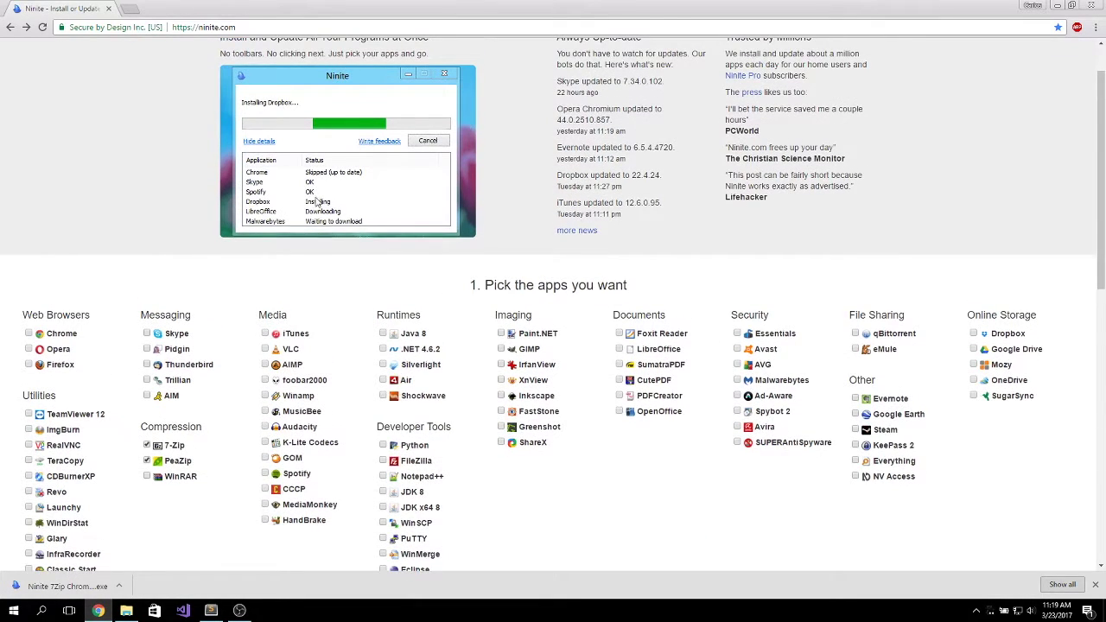
{"action": "scroll", "coordinate": [318, 201], "scroll_direction": "up", "scroll_amount": 1}
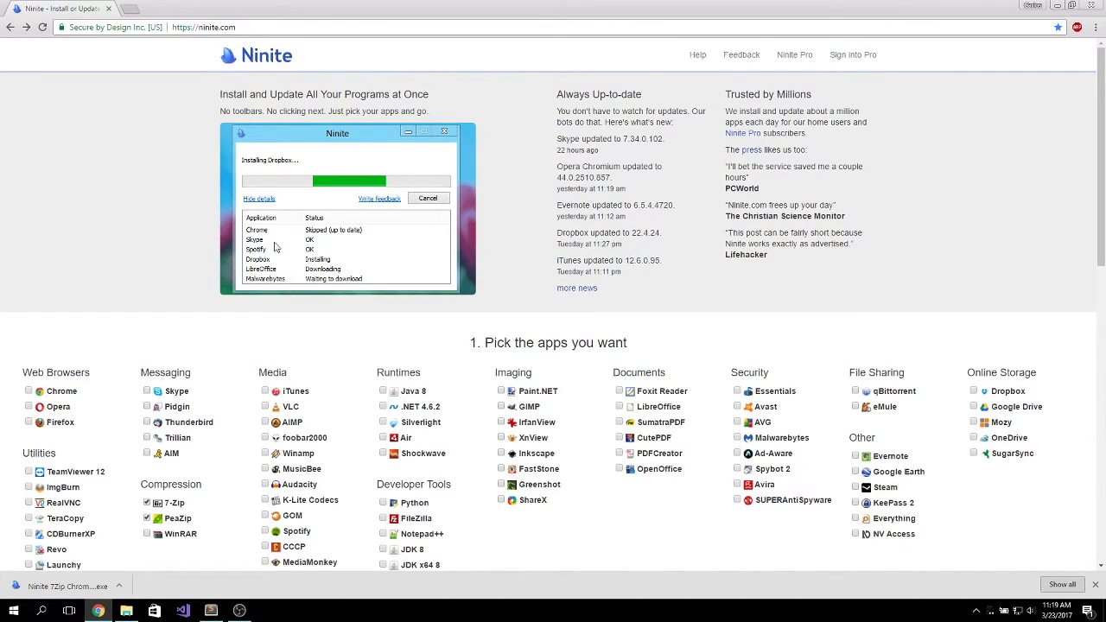
{"action": "scroll", "coordinate": [149, 238], "scroll_direction": "down", "scroll_amount": 2}
{"action": "scroll", "coordinate": [90, 254], "scroll_direction": "up", "scroll_amount": 2}
{"action": "scroll", "coordinate": [14, 292], "scroll_direction": "down", "scroll_amount": 2}
{"action": "scroll", "coordinate": [2, 312], "scroll_direction": "up", "scroll_amount": 1}
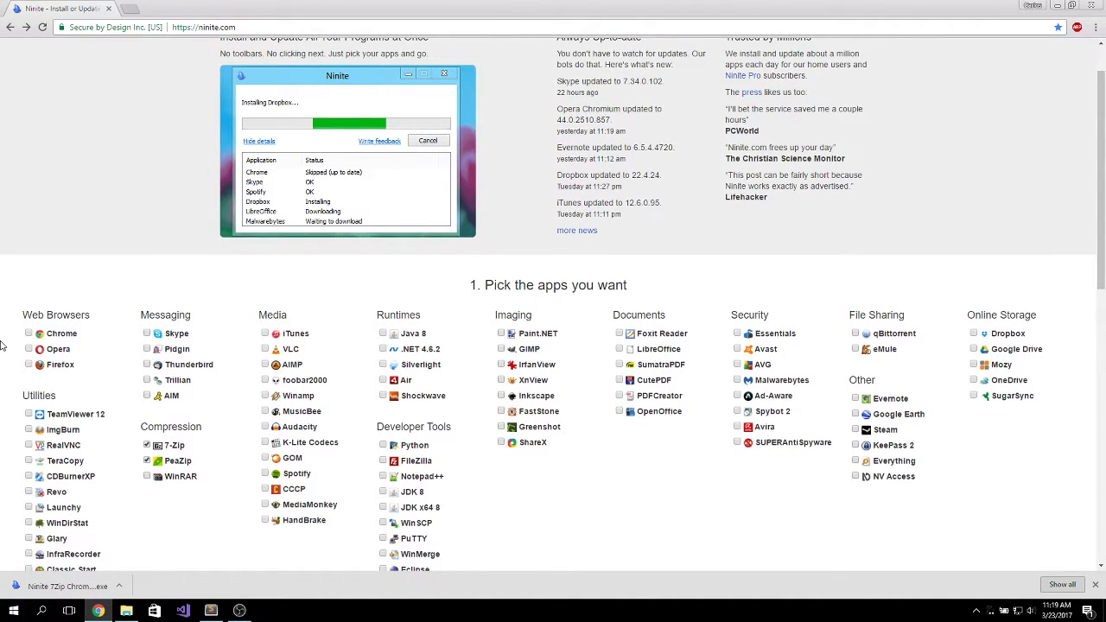
Step: Add Chrome, Skype and iTunes to the selected apps
{"action": "scroll", "coordinate": [2, 344], "scroll_direction": "down", "scroll_amount": 2}
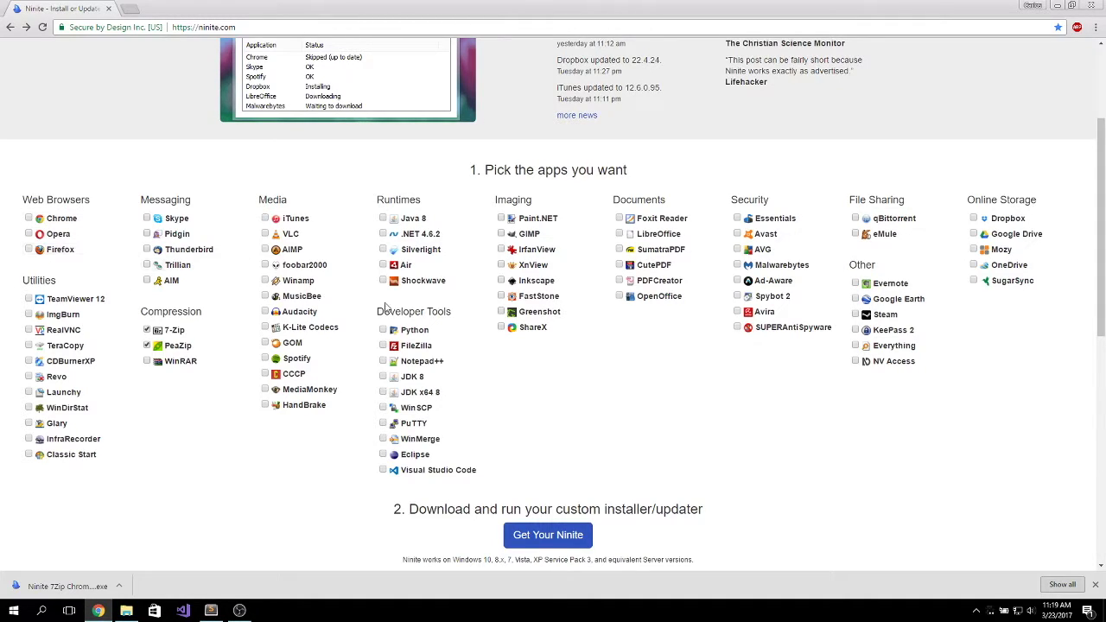
{"action": "left_click", "coordinate": [37, 221]}
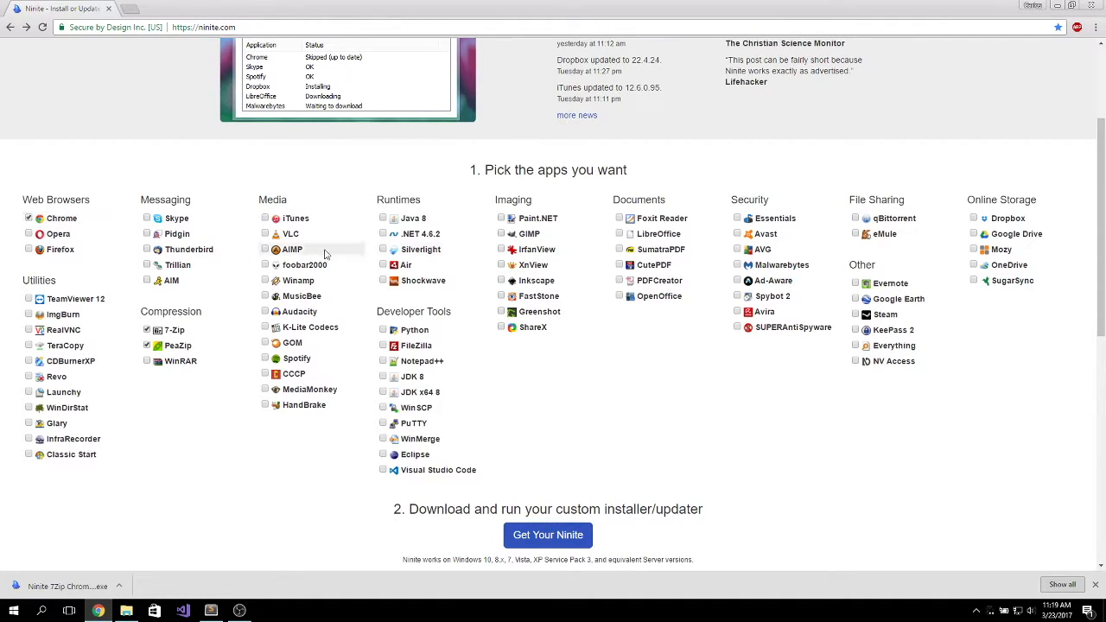
{"action": "left_click", "coordinate": [147, 220]}
{"action": "left_click", "coordinate": [265, 220]}
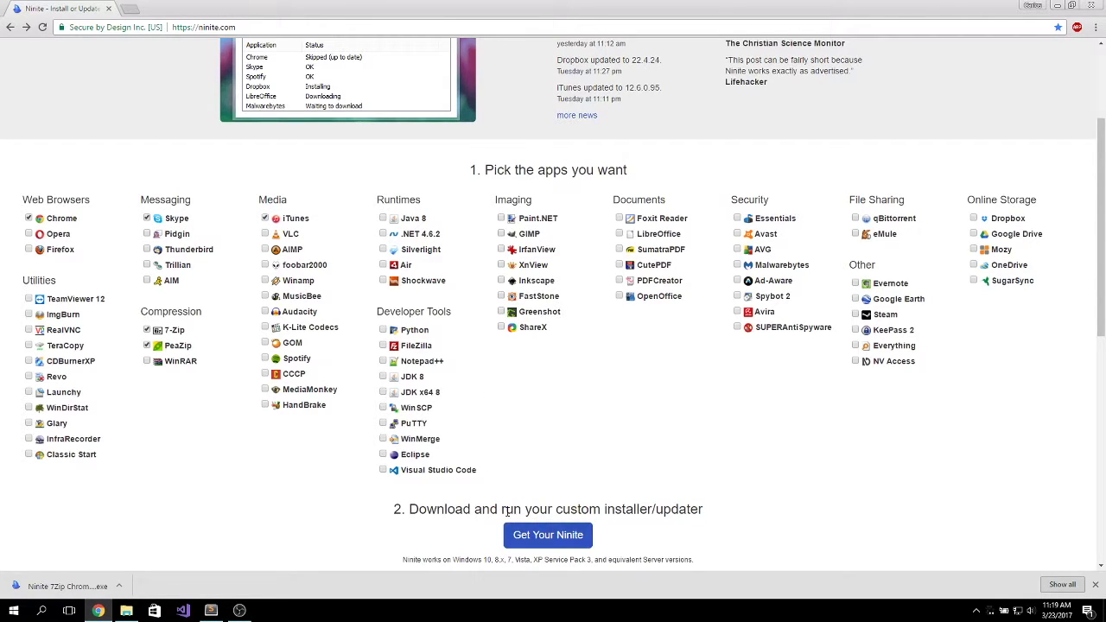
{"action": "scroll", "coordinate": [345, 495], "scroll_direction": "up", "scroll_amount": 1}
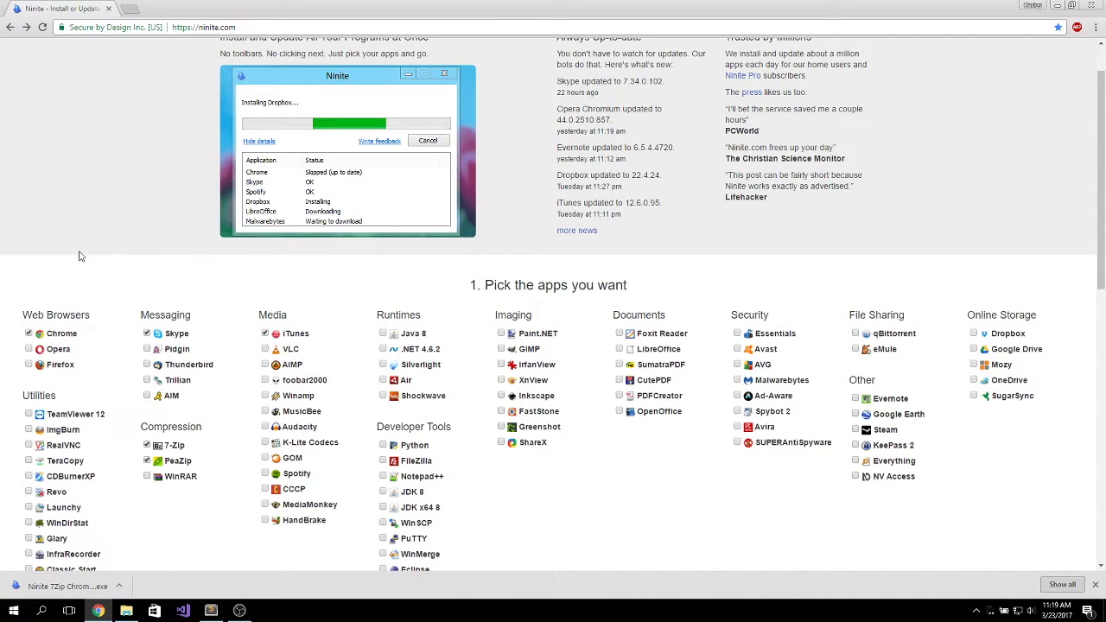
{"action": "scroll", "coordinate": [173, 266], "scroll_direction": "up", "scroll_amount": 1}
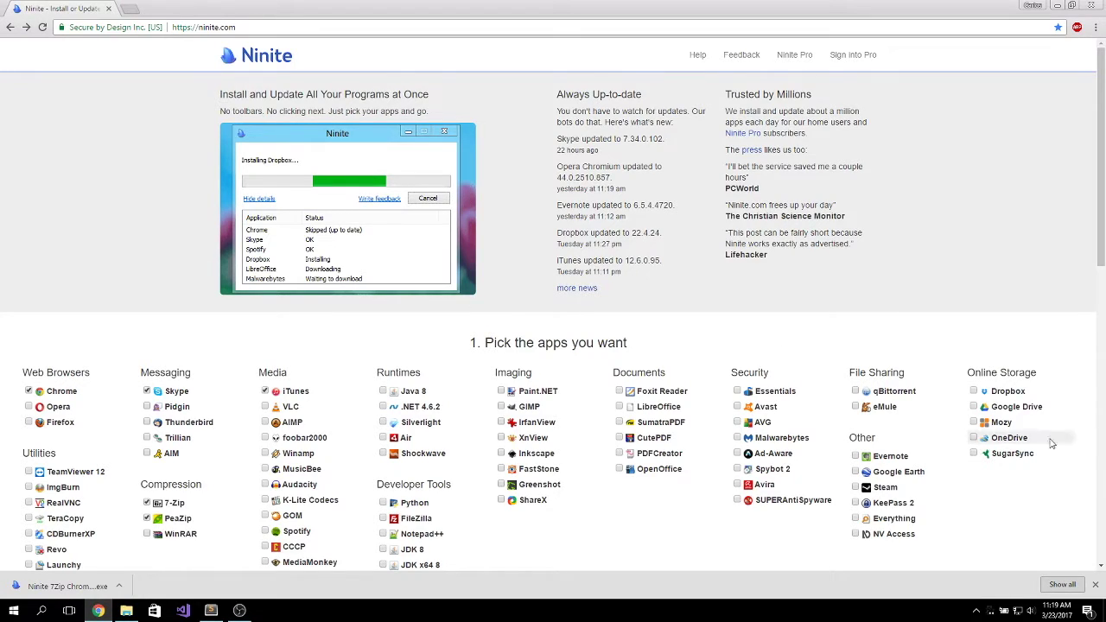
{"action": "scroll", "coordinate": [1076, 493], "scroll_direction": "down", "scroll_amount": 2}
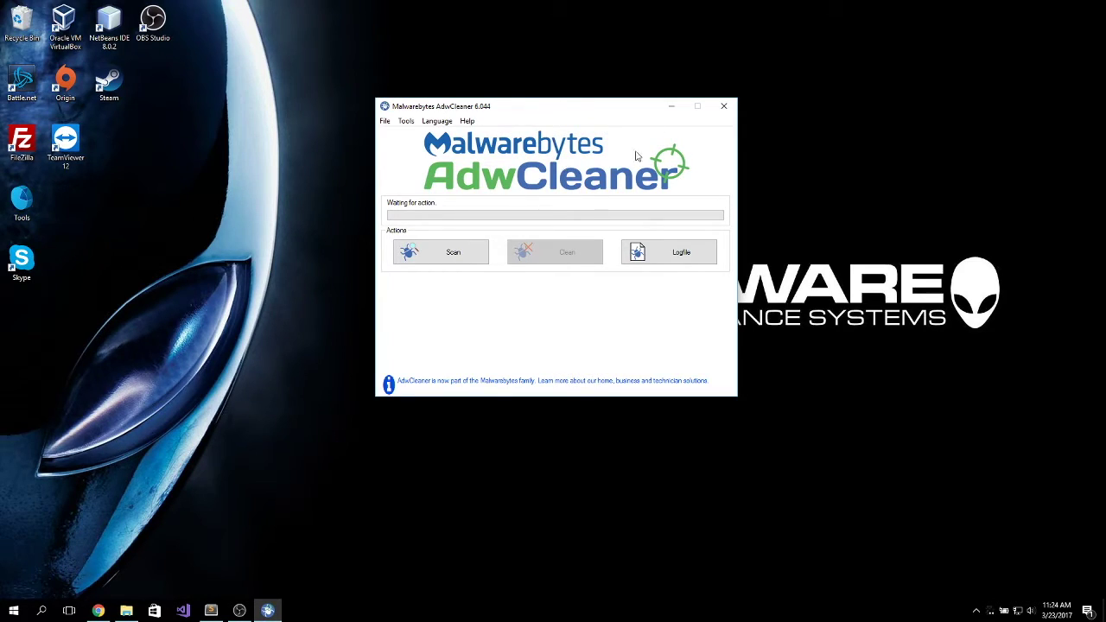
Step: Switch to Malwarebytes AdwCleaner, scan the computer for threats and shift its window slightly down
{"action": "left_click", "coordinate": [450, 258]}
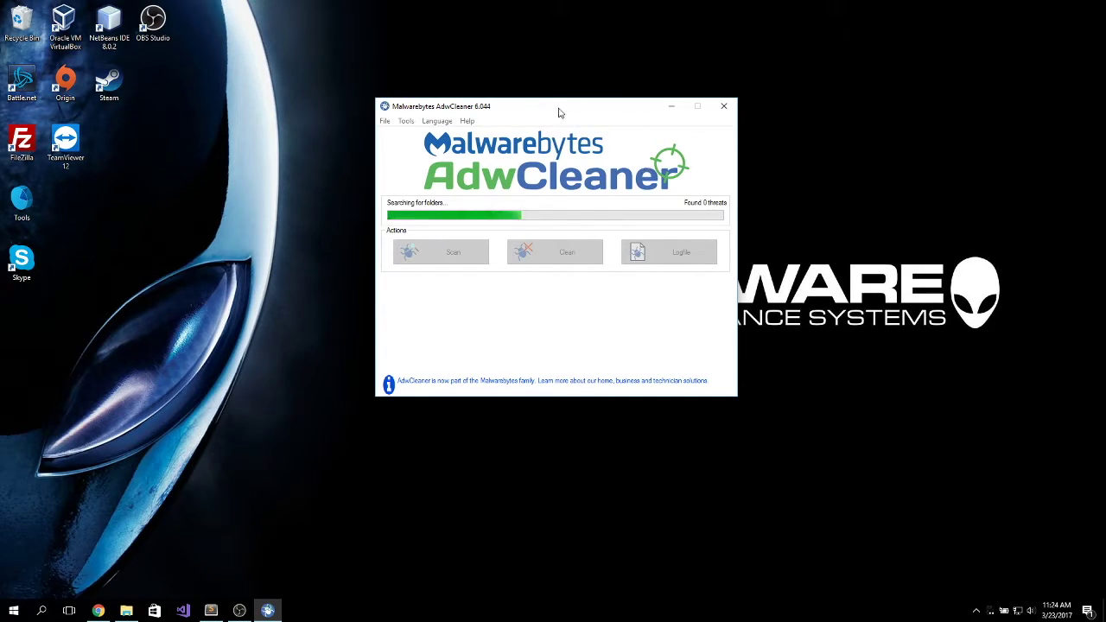
{"action": "left_click_drag", "start_coordinate": [558, 109], "coordinate": [561, 122]}
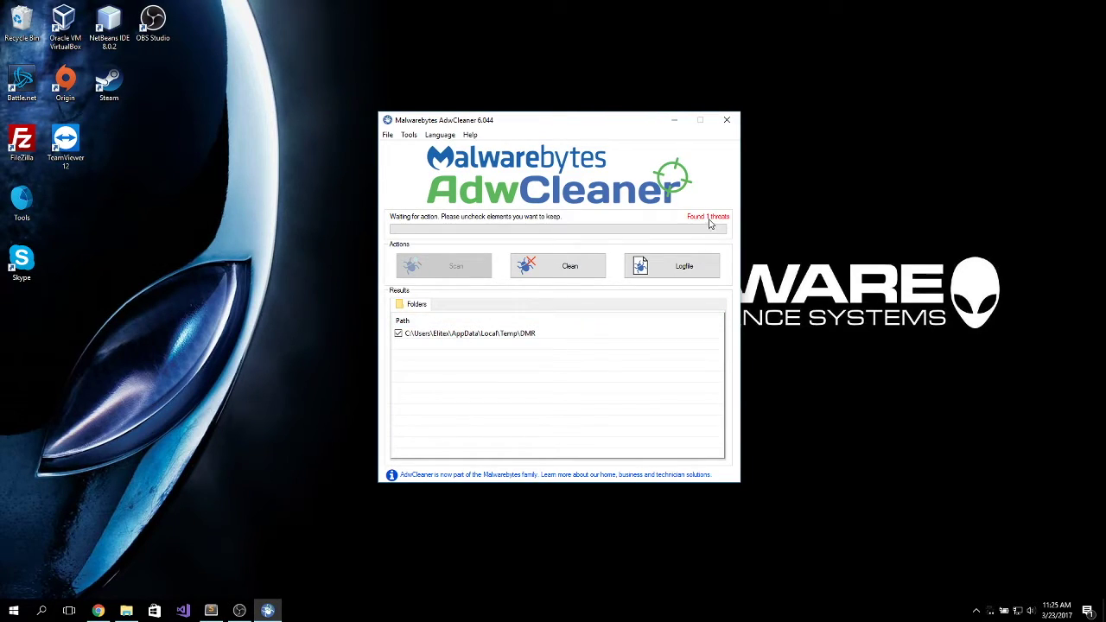
Step: Start cleaning the detected temp folder in AdwCleaner, then dismiss the request to close all programs
{"action": "left_click", "coordinate": [549, 275]}
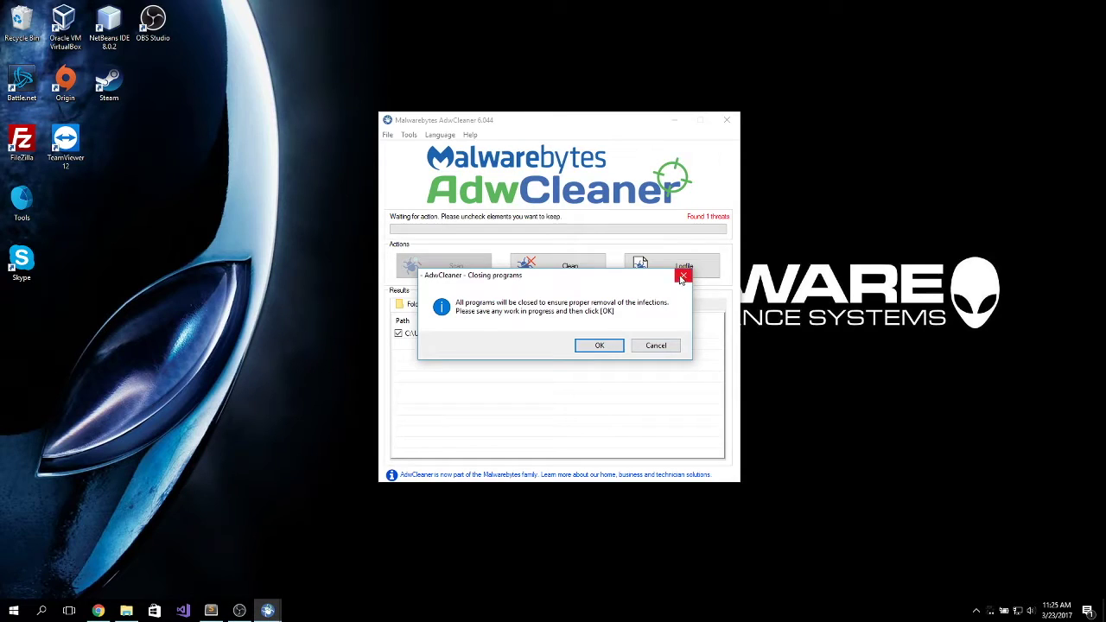
{"action": "left_click", "coordinate": [683, 277]}
Step: View the scan, cleaning and quarantine logs in AdwCleaner's log manager, then close it
{"action": "left_click", "coordinate": [670, 268]}
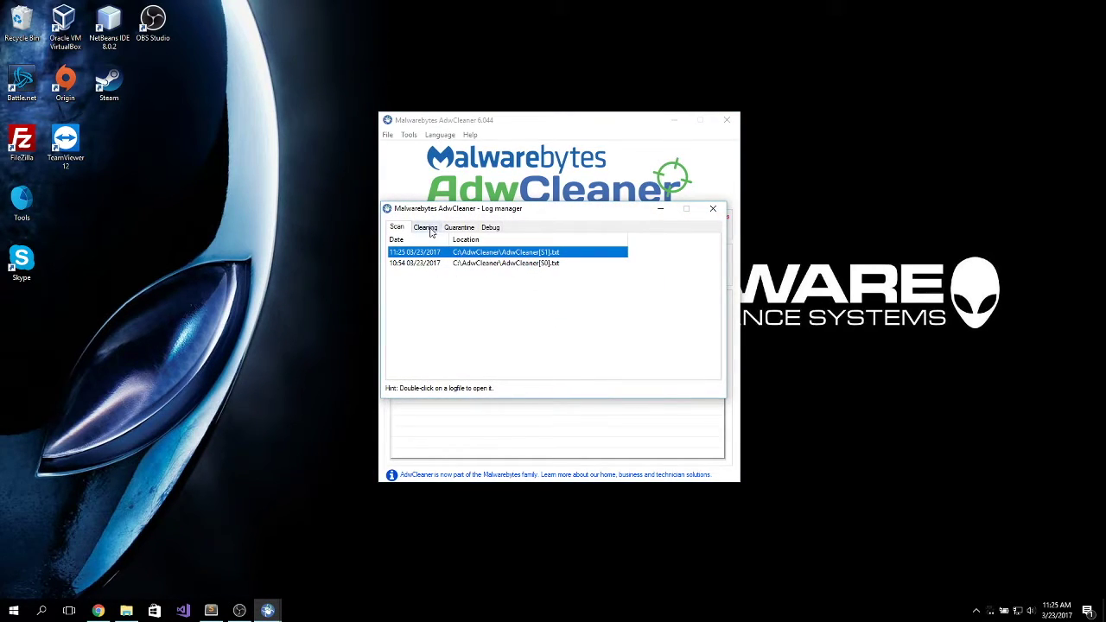
{"action": "left_click", "coordinate": [425, 227]}
{"action": "left_click", "coordinate": [459, 227]}
{"action": "left_click", "coordinate": [396, 227]}
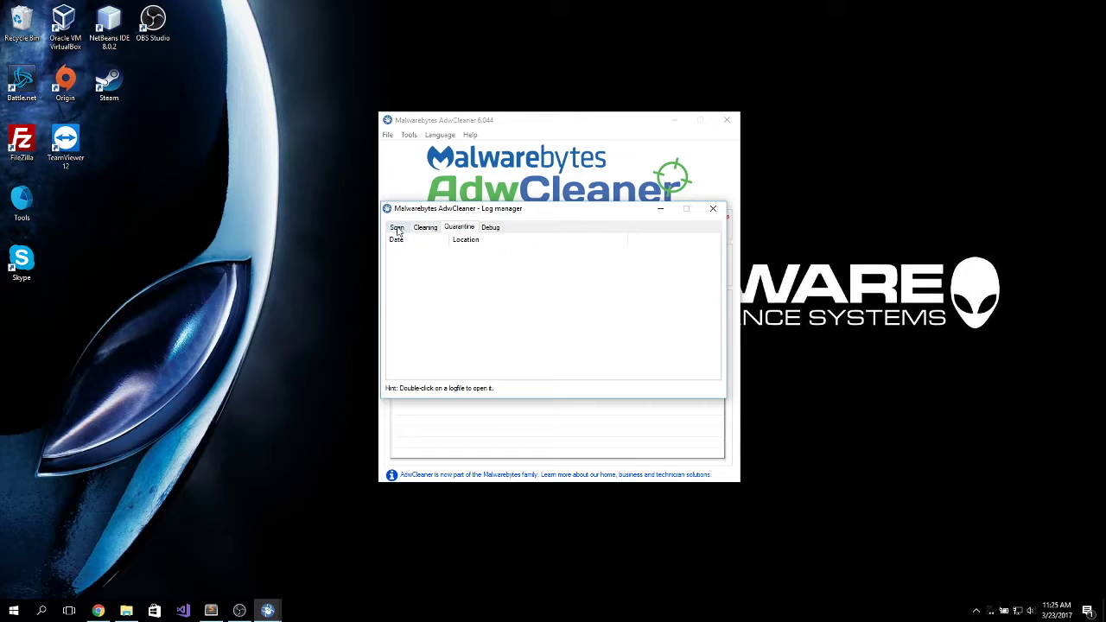
{"action": "left_click", "coordinate": [711, 209]}
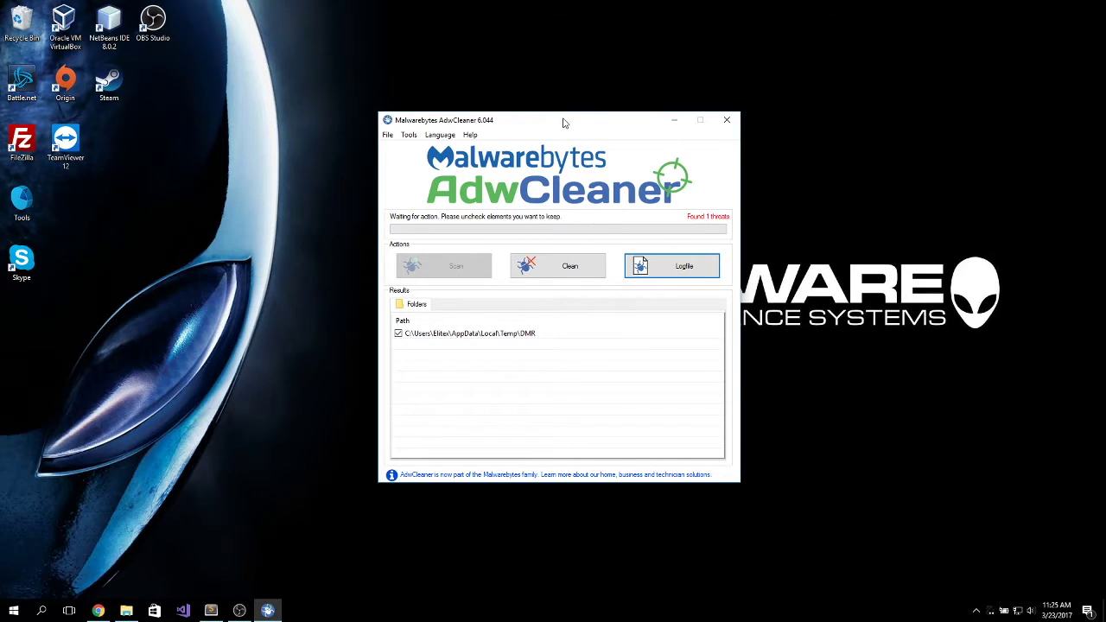
{"action": "left_click_drag", "start_coordinate": [562, 122], "coordinate": [554, 146]}
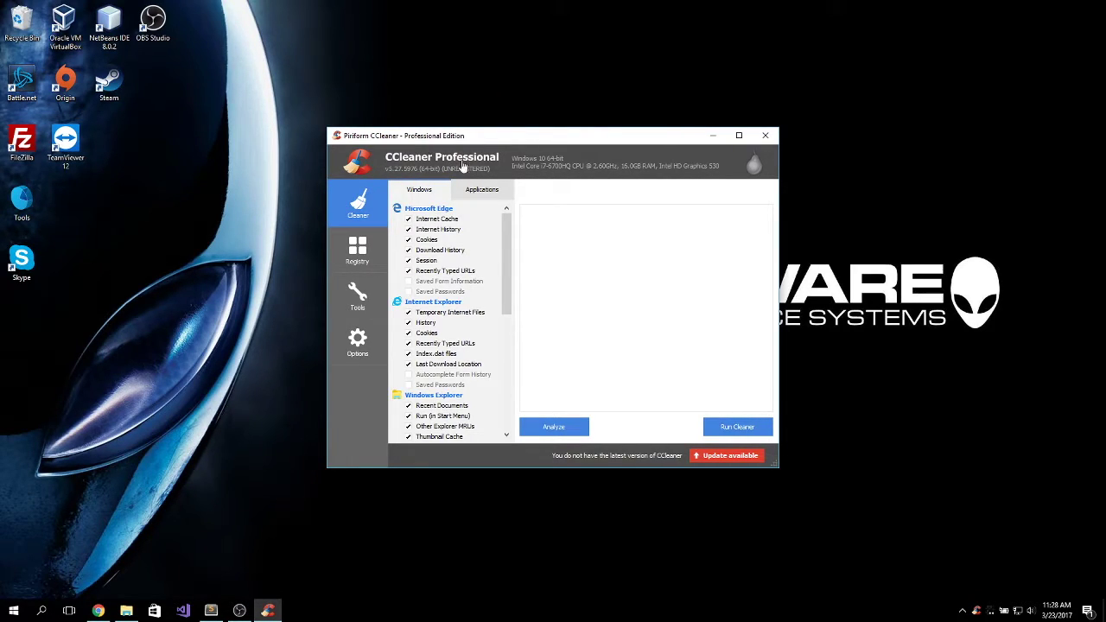
Step: Switch to CCleaner and review the cleaning items listed for Windows and for applications
{"action": "left_click_drag", "start_coordinate": [607, 145], "coordinate": [604, 133]}
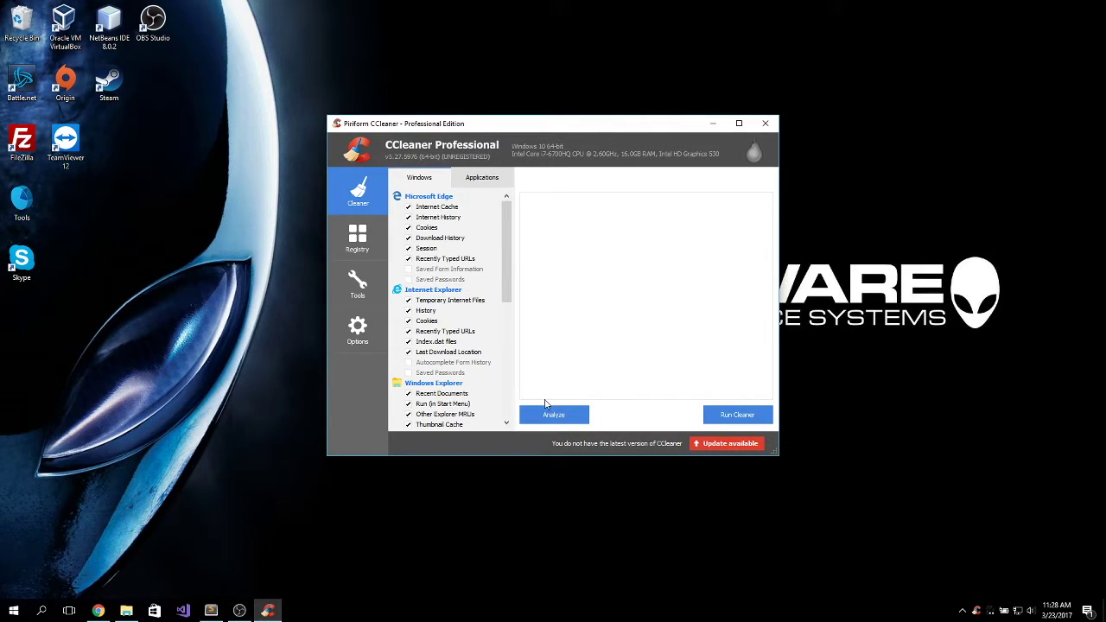
{"action": "mouse_move", "coordinate": [505, 226]}
{"action": "left_mouse_down"}
{"action": "mouse_move", "coordinate": [508, 306]}
{"action": "mouse_move", "coordinate": [511, 225]}
{"action": "left_mouse_up"}
{"action": "left_click", "coordinate": [479, 178]}
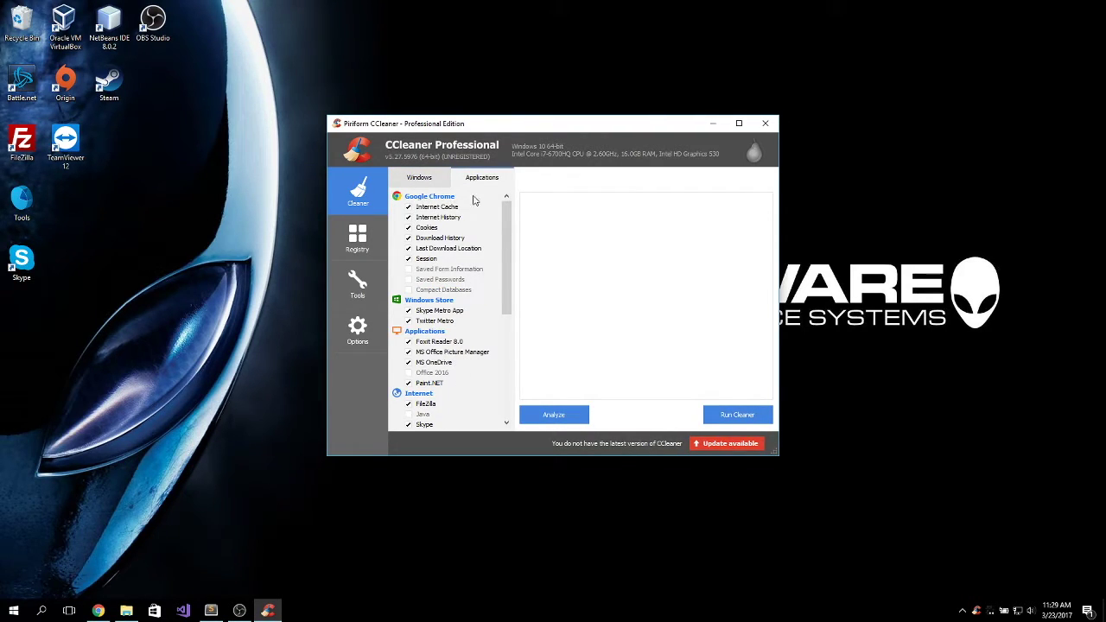
{"action": "left_click", "coordinate": [426, 178]}
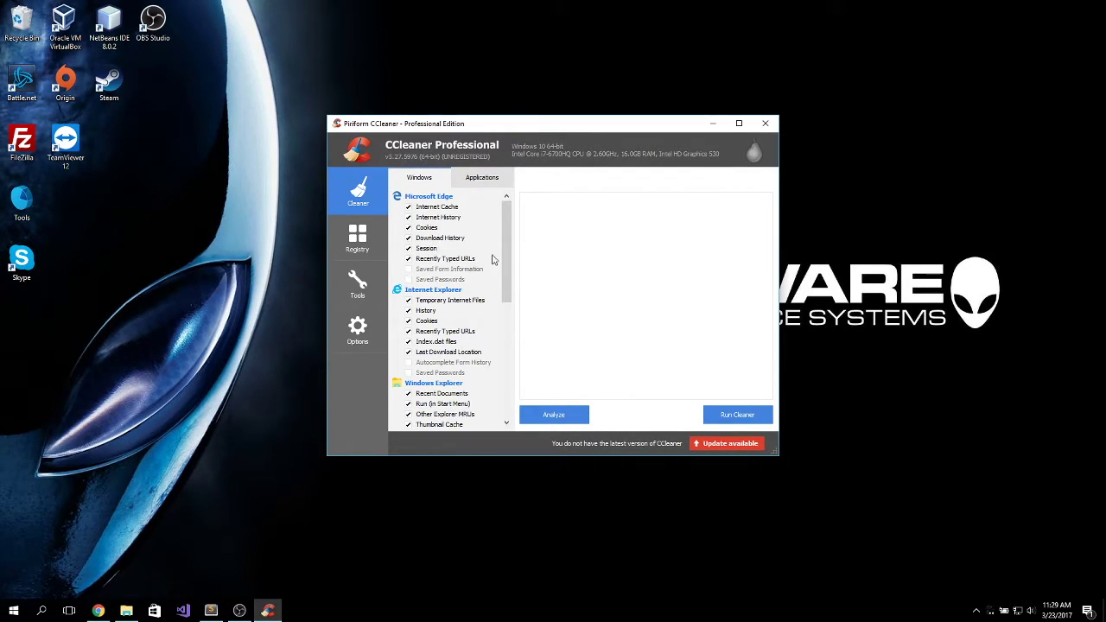
Step: Examine the Windows Explorer and System cleaning items, and the application items from Google Chrome through Utilities
{"action": "left_click_drag", "start_coordinate": [509, 240], "coordinate": [511, 296]}
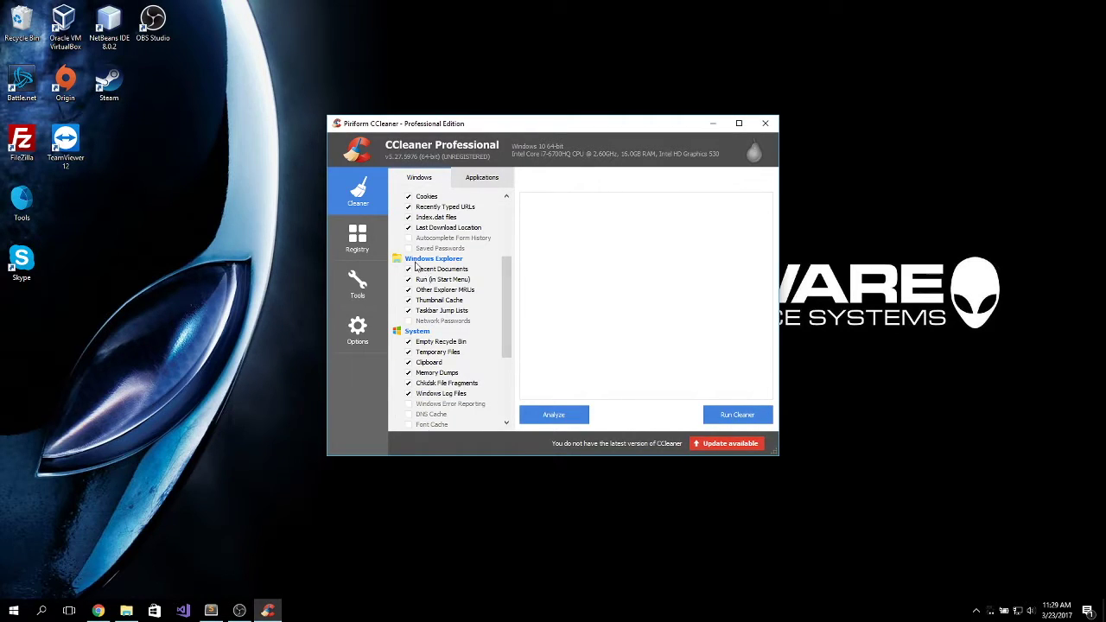
{"action": "left_click", "coordinate": [432, 261]}
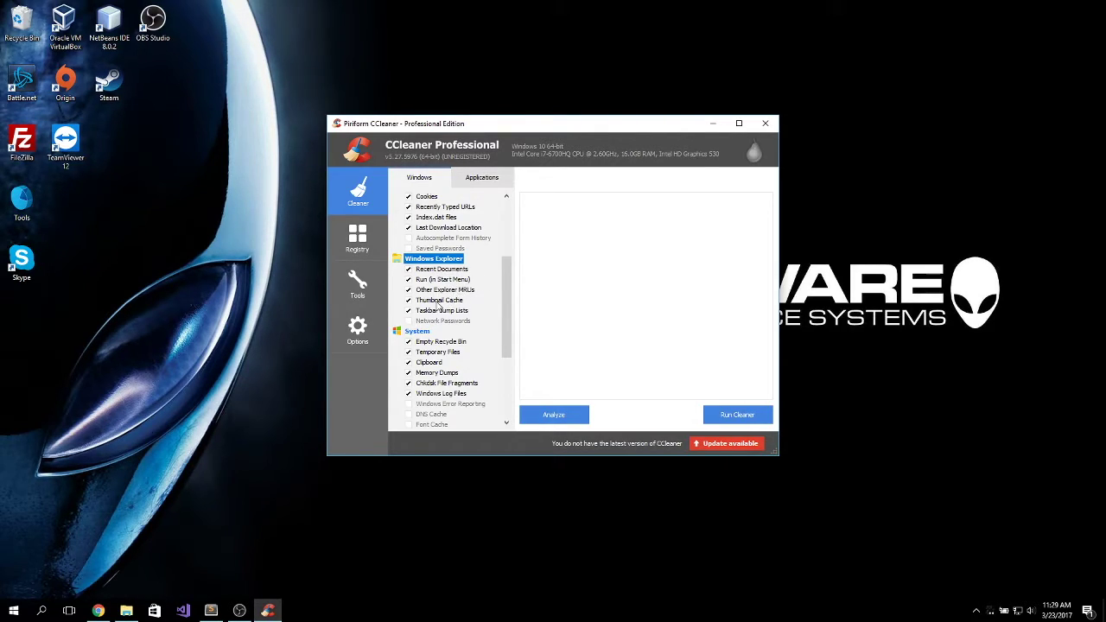
{"action": "left_click_drag", "start_coordinate": [506, 309], "coordinate": [508, 336]}
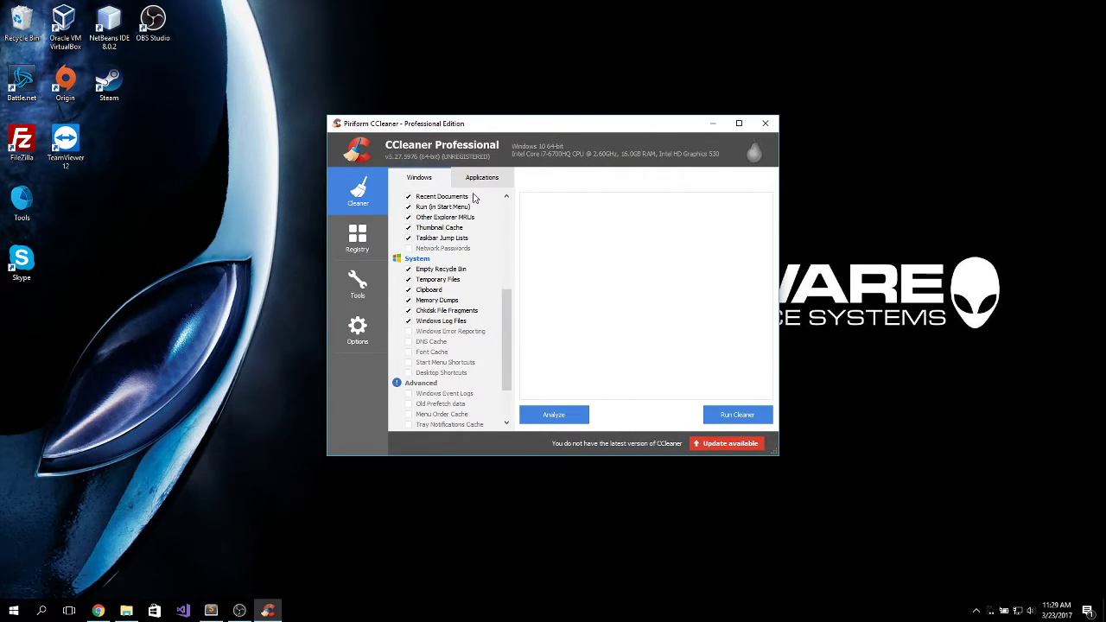
{"action": "left_click", "coordinate": [482, 177]}
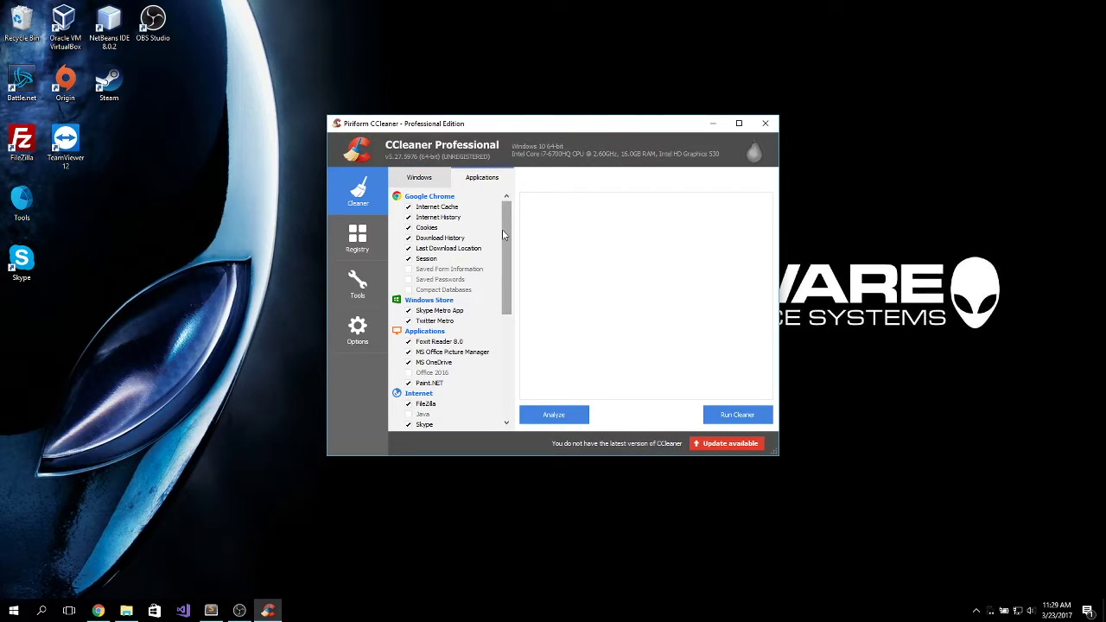
{"action": "left_click_drag", "start_coordinate": [507, 240], "coordinate": [504, 269]}
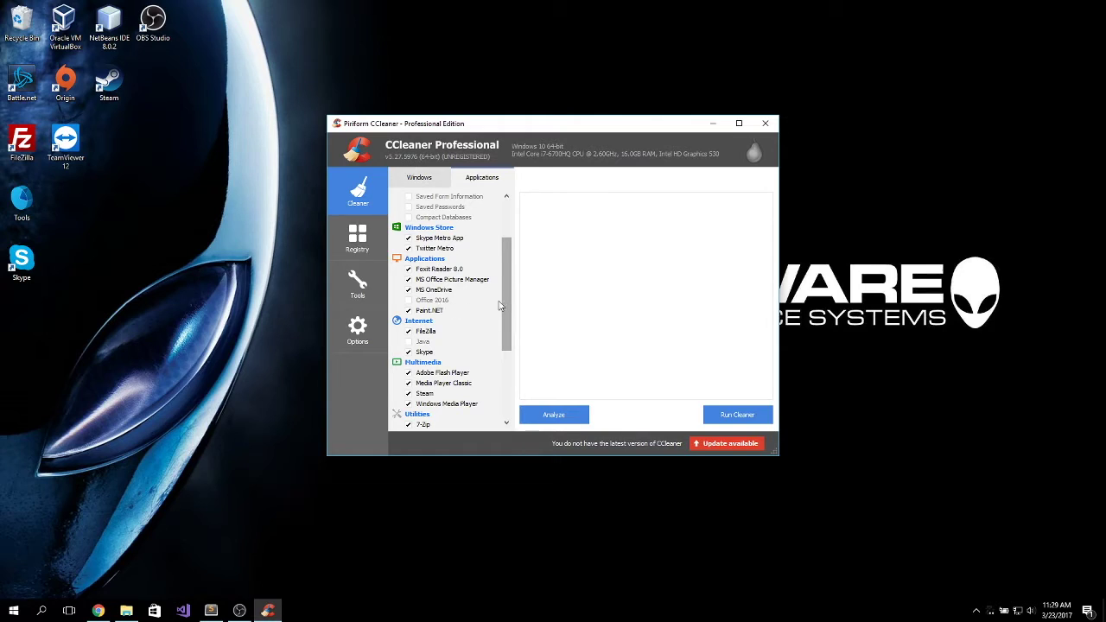
{"action": "scroll", "coordinate": [423, 321], "scroll_direction": "down", "scroll_amount": 2}
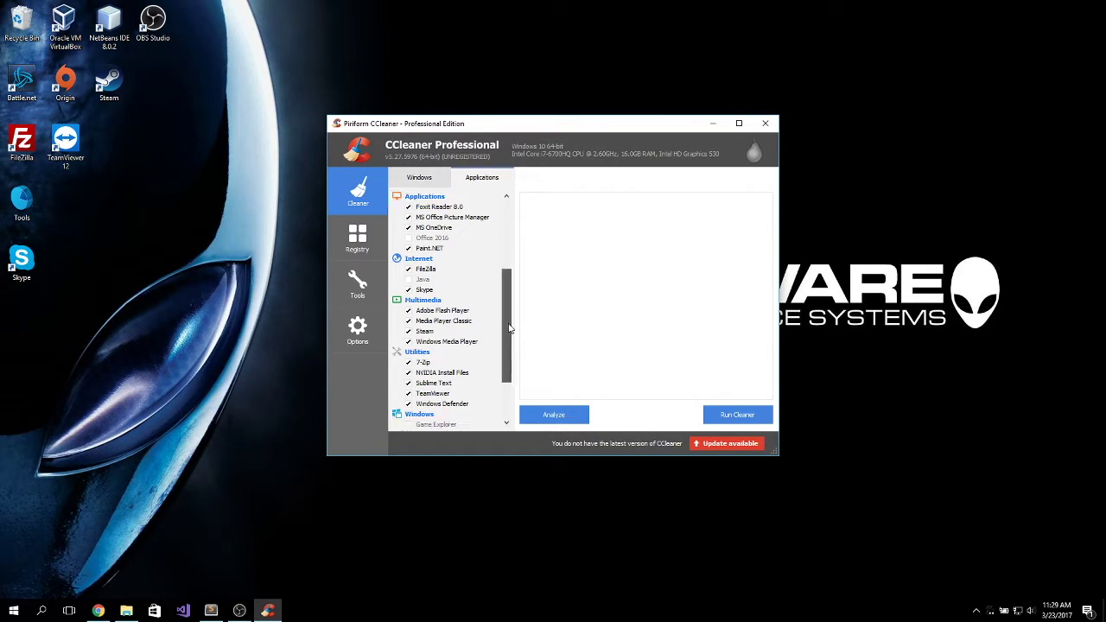
{"action": "scroll", "coordinate": [510, 318], "scroll_direction": "down", "scroll_amount": 1}
{"action": "left_click_drag", "start_coordinate": [509, 318], "coordinate": [511, 241]}
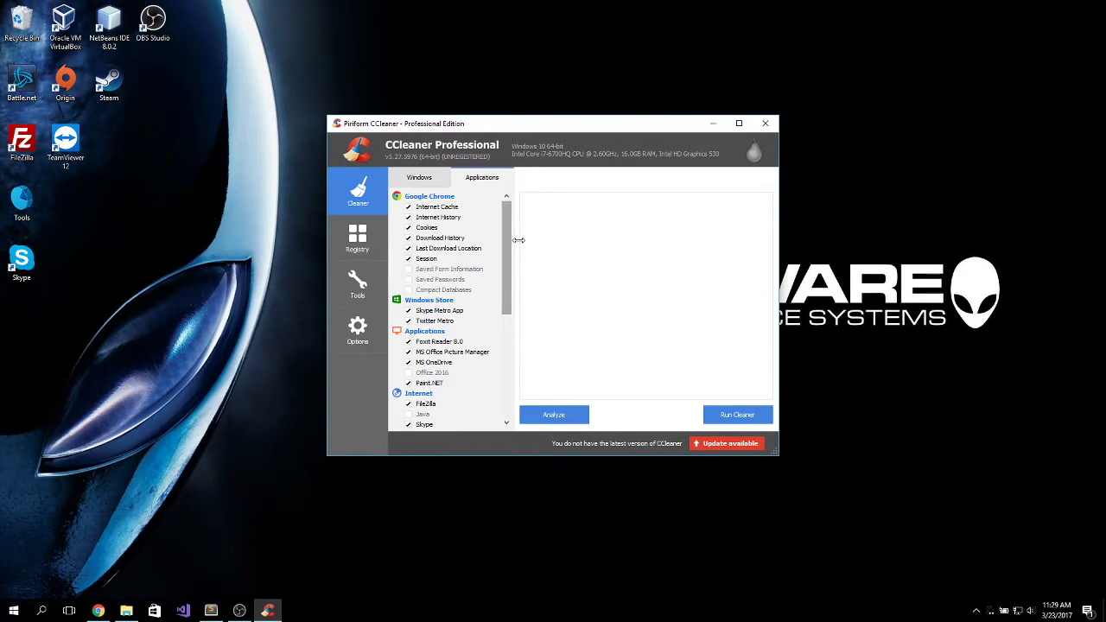
Step: Analyze the computer for removable files, allowing Google Chrome to be closed, and review the details of files to be deleted
{"action": "left_click", "coordinate": [558, 413]}
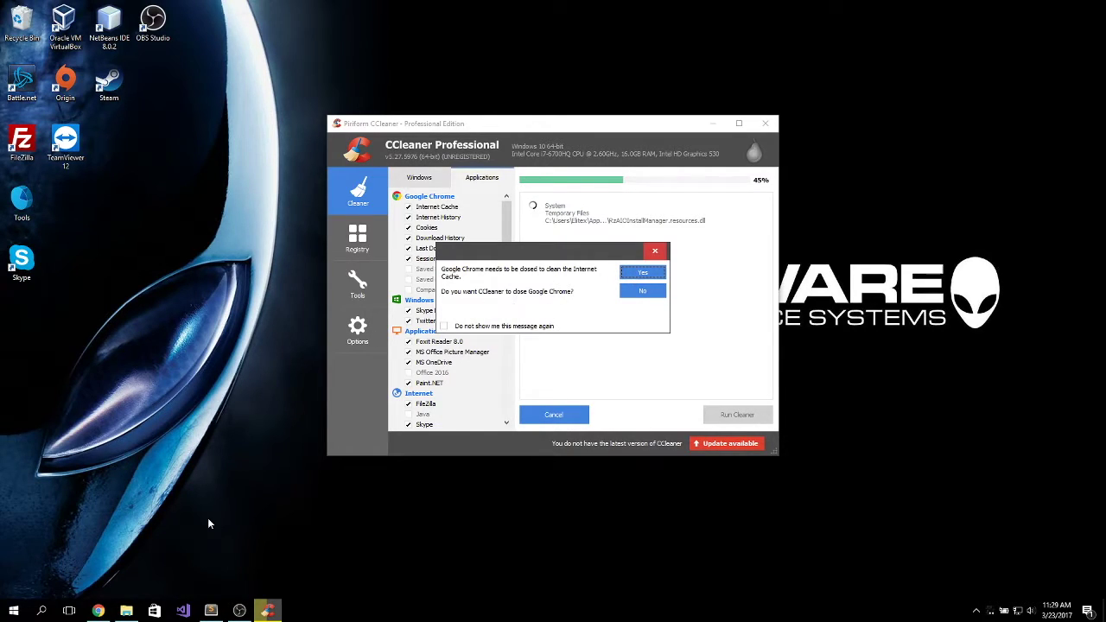
{"action": "left_click", "coordinate": [640, 273]}
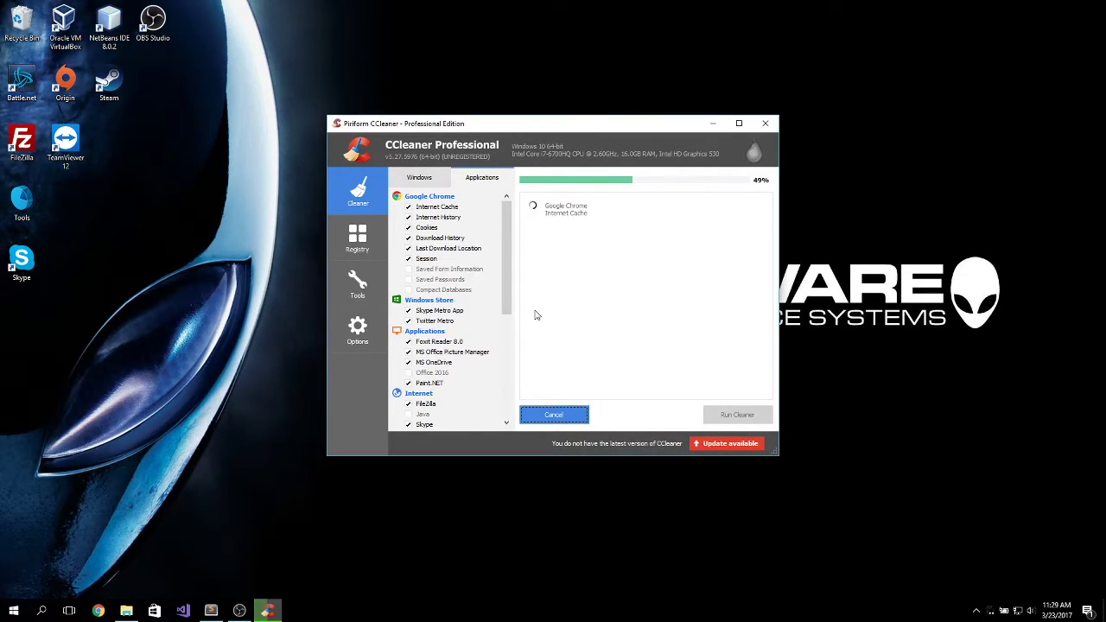
{"action": "left_click_drag", "start_coordinate": [768, 252], "coordinate": [776, 296]}
{"action": "scroll", "coordinate": [604, 294], "scroll_direction": "up", "scroll_amount": 5}
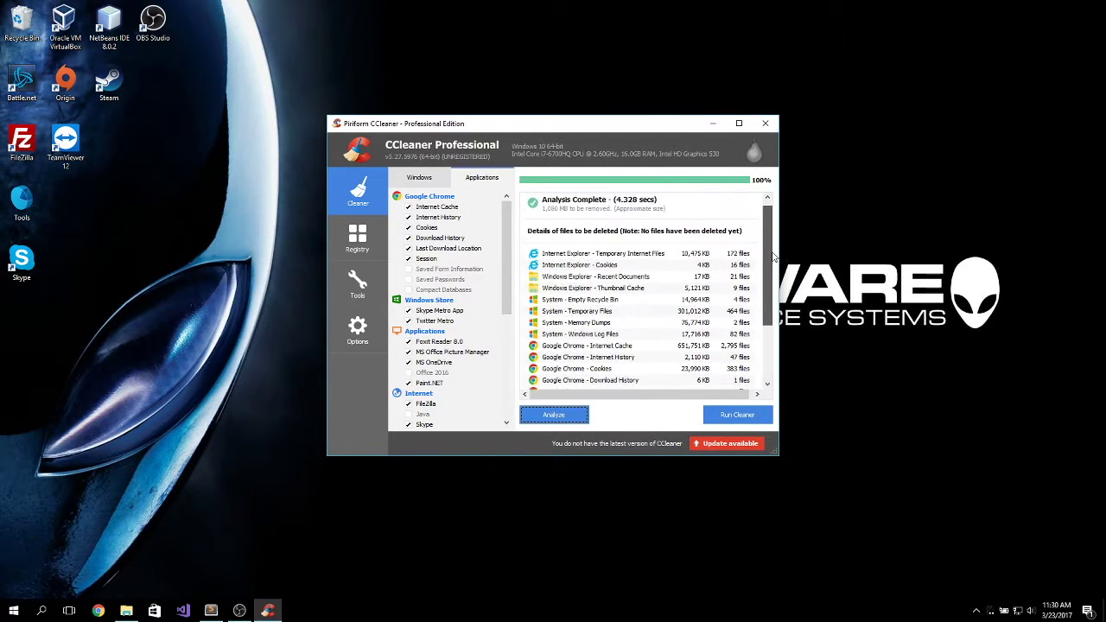
{"action": "left_click_drag", "start_coordinate": [763, 242], "coordinate": [737, 226]}
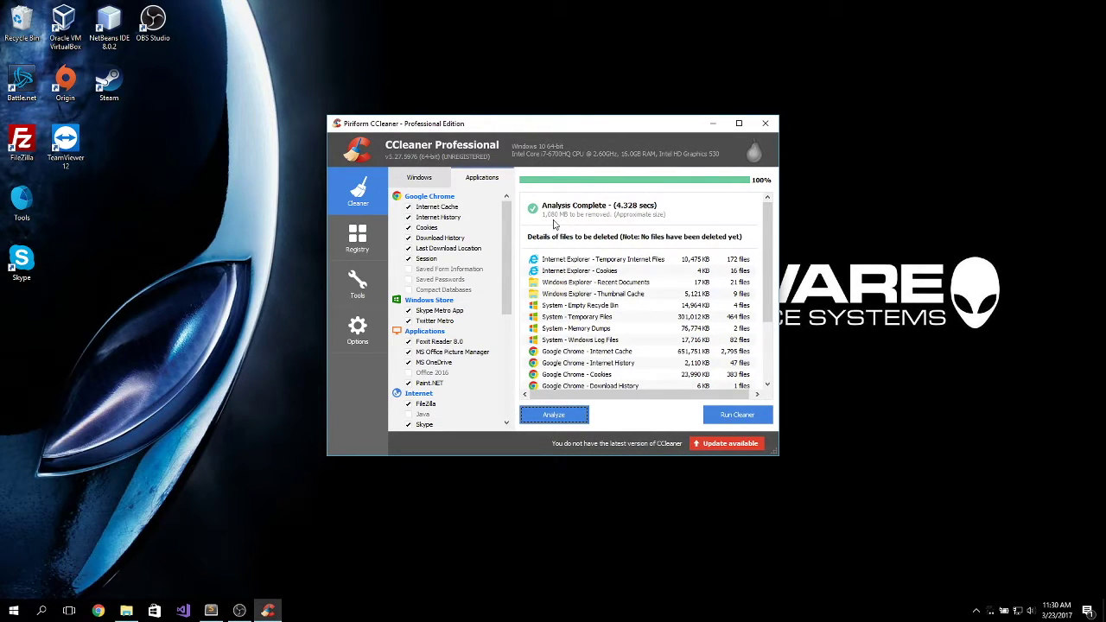
Step: Run the cleaner on the analyzed files, confirm their permanent deletion and review the details of deleted files
{"action": "left_click", "coordinate": [737, 414]}
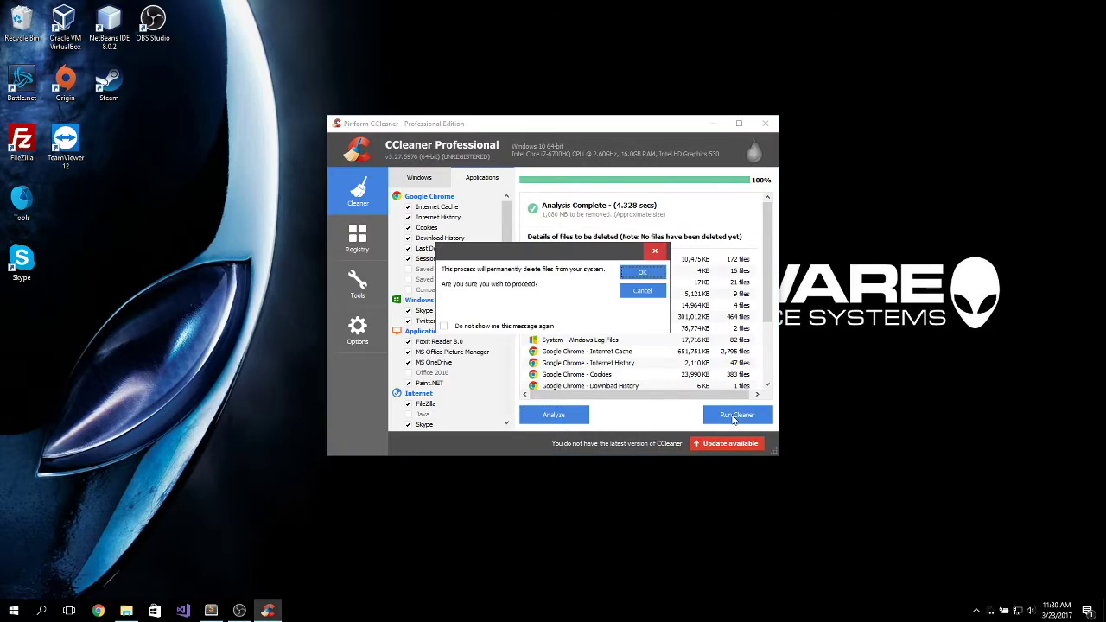
{"action": "left_click", "coordinate": [648, 273]}
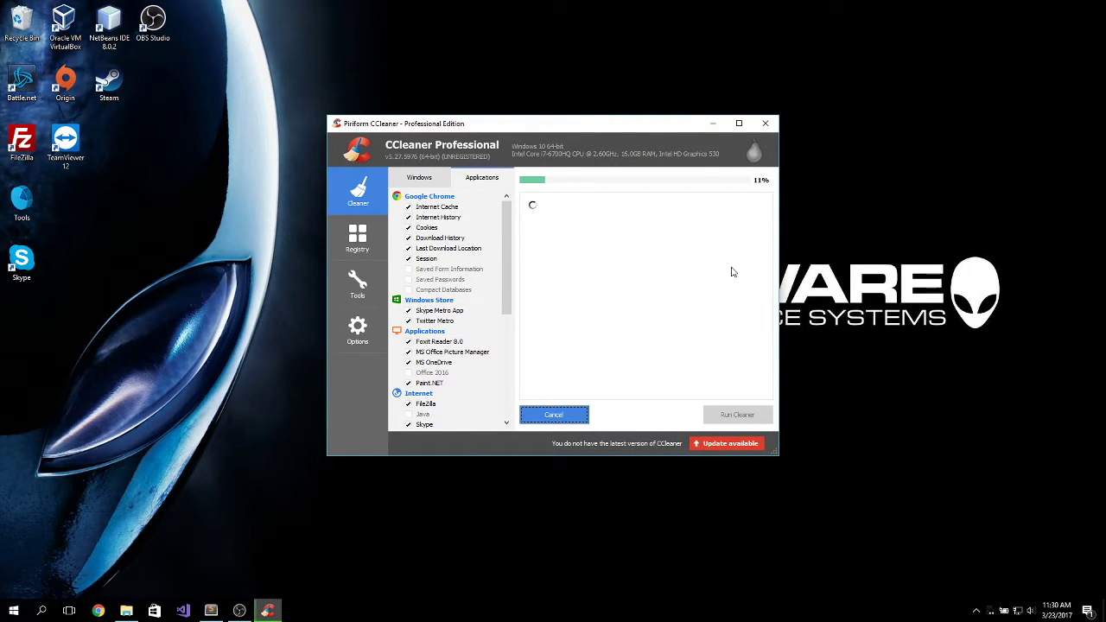
{"action": "left_click", "coordinate": [644, 272]}
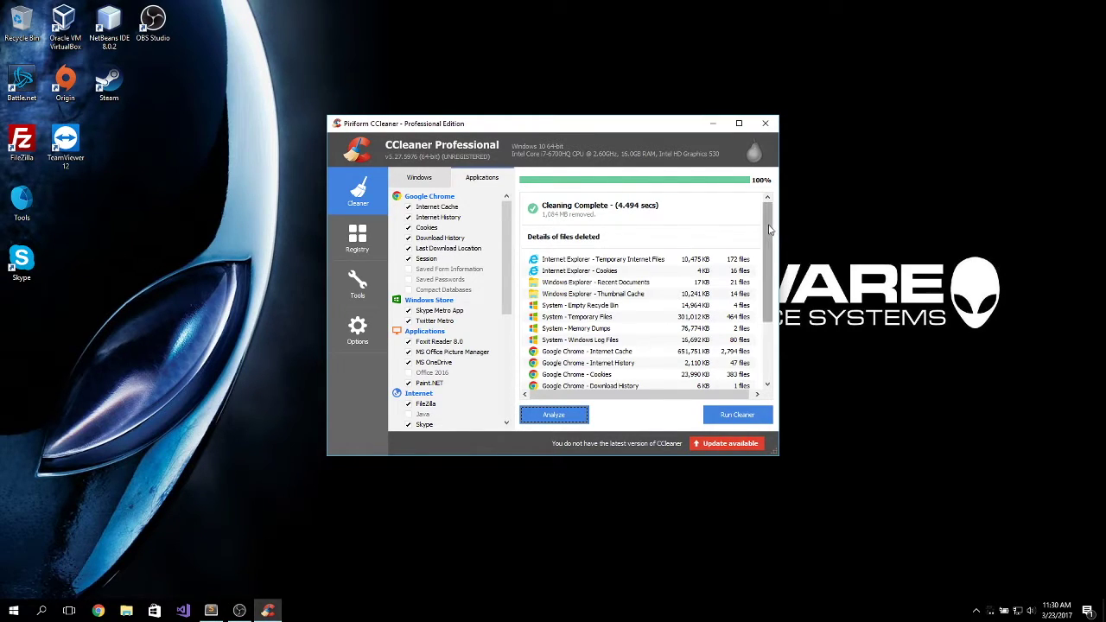
{"action": "mouse_move", "coordinate": [769, 229]}
{"action": "left_mouse_down"}
{"action": "mouse_move", "coordinate": [743, 292]}
{"action": "mouse_move", "coordinate": [767, 207]}
{"action": "left_mouse_up"}
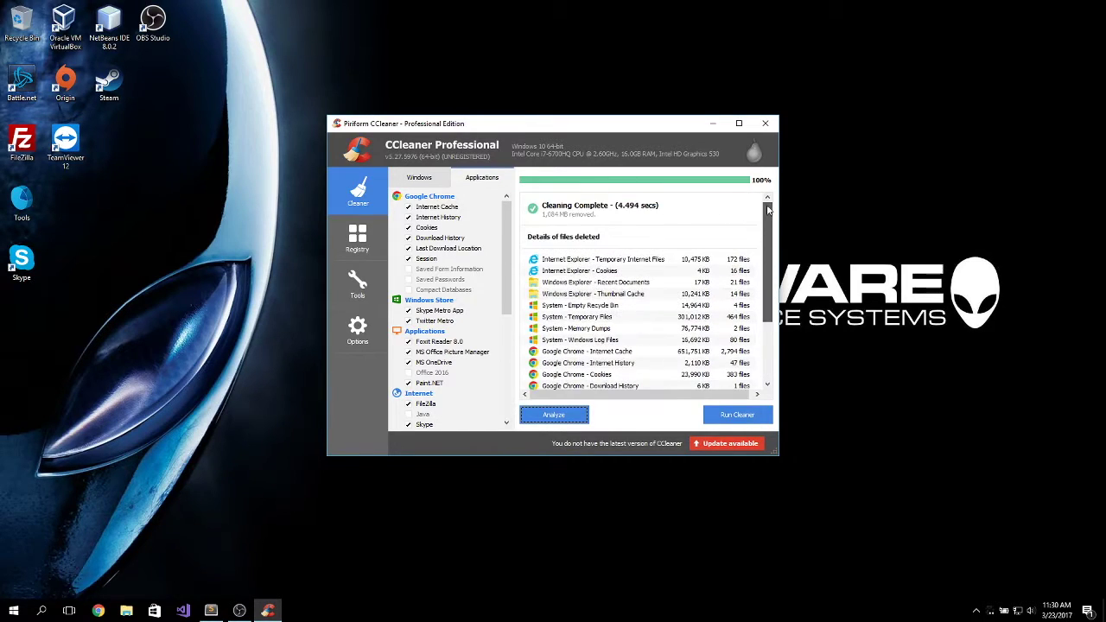
Step: Scan the registry for issues with all categories enabled and look through the problems listed
{"action": "left_click", "coordinate": [358, 238]}
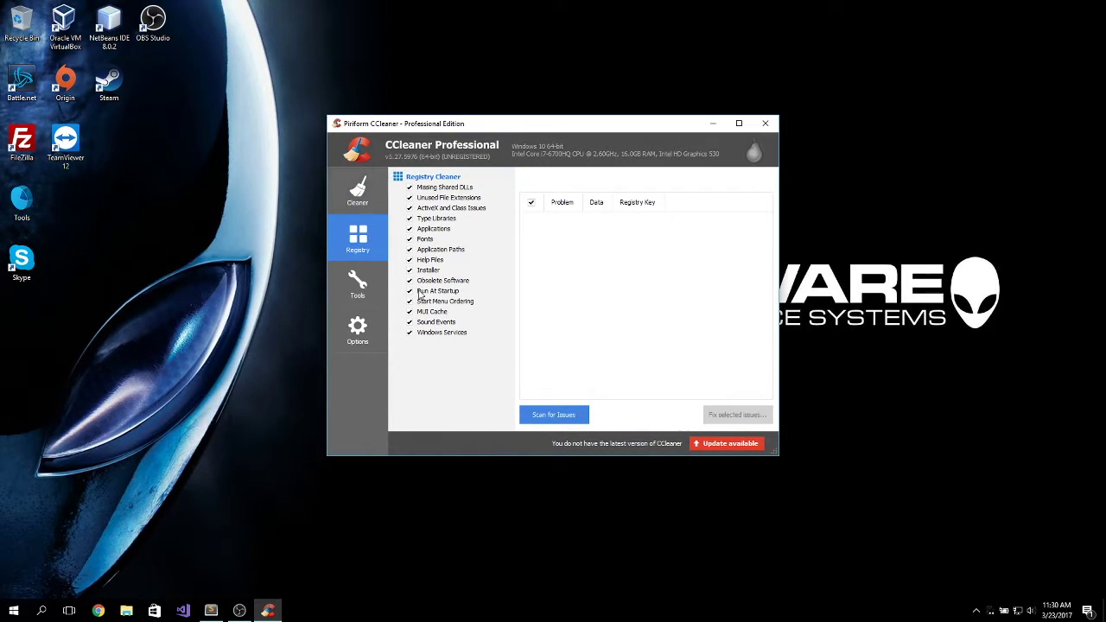
{"action": "left_click", "coordinate": [562, 416]}
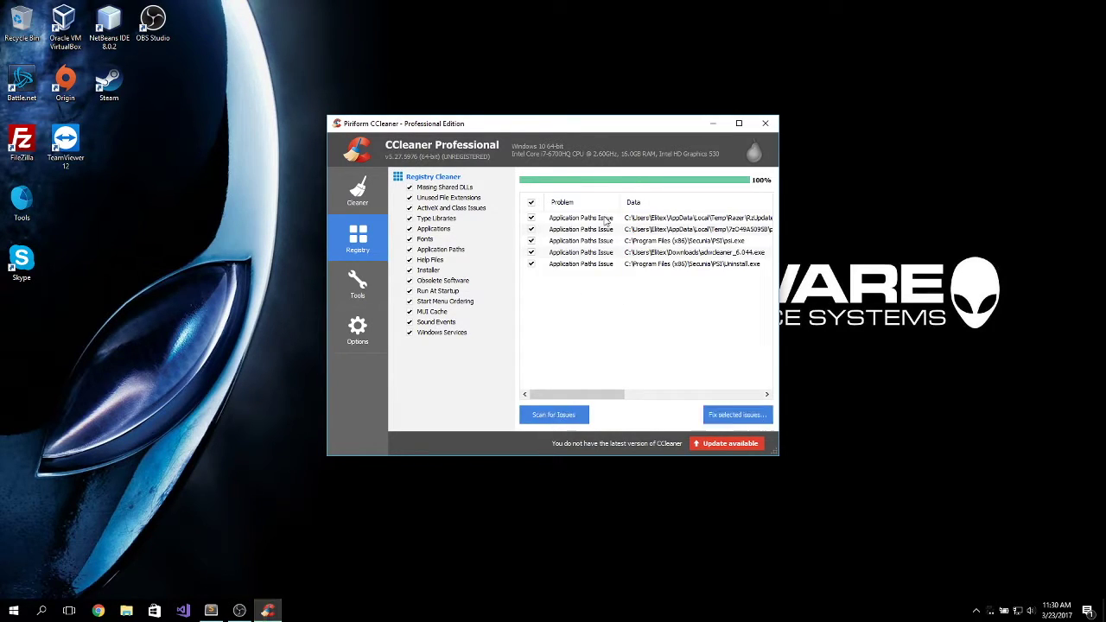
{"action": "mouse_move", "coordinate": [588, 393]}
{"action": "left_mouse_down"}
{"action": "mouse_move", "coordinate": [691, 393]}
{"action": "mouse_move", "coordinate": [568, 393]}
{"action": "left_mouse_up"}
Step: Fix all selected registry issues without backing up the registry, and scan for issues again
{"action": "left_click", "coordinate": [717, 414]}
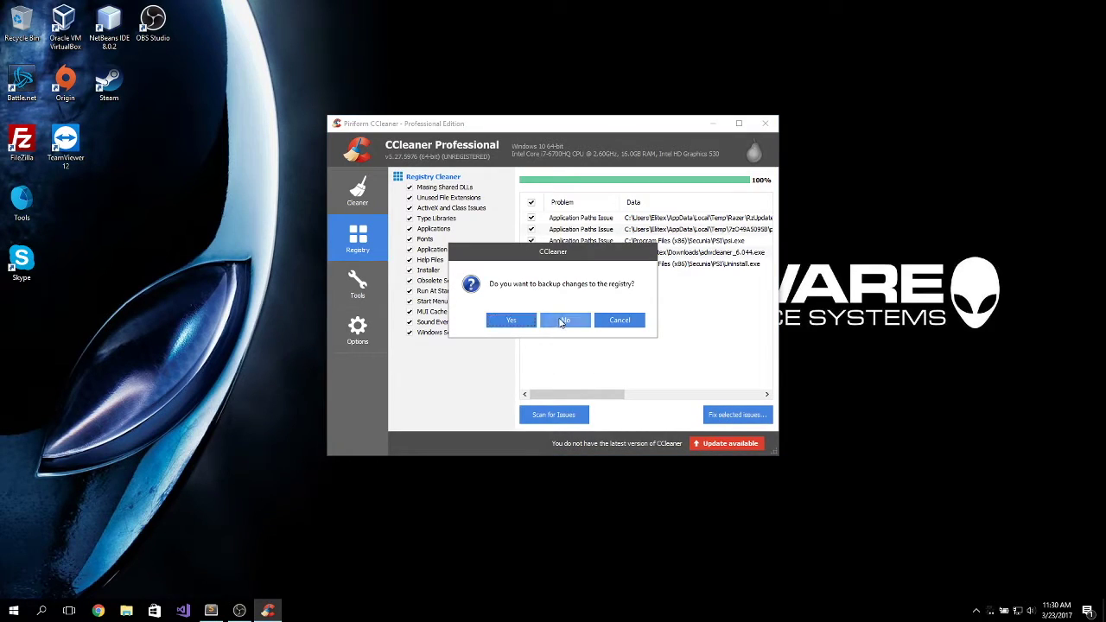
{"action": "left_click", "coordinate": [561, 322]}
{"action": "left_click", "coordinate": [566, 346]}
{"action": "left_click", "coordinate": [655, 348]}
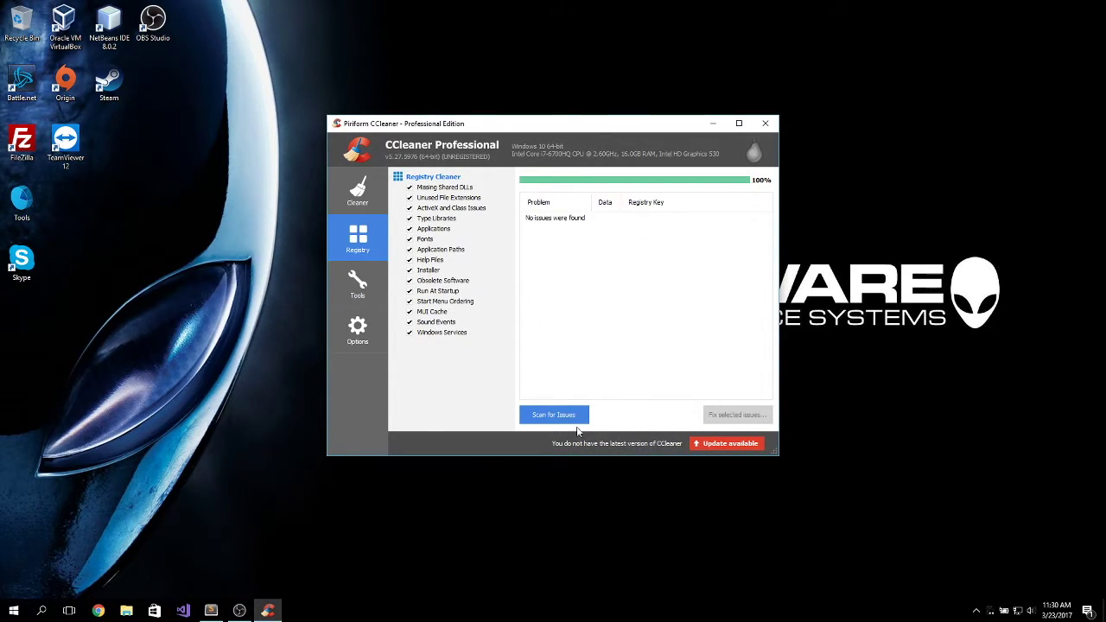
{"action": "left_click", "coordinate": [570, 419]}
Step: Look through the installed programs that can be removed, selecting .NET Core SDK 1.0.0 and aTube Catcher to view their available actions
{"action": "left_click", "coordinate": [350, 280]}
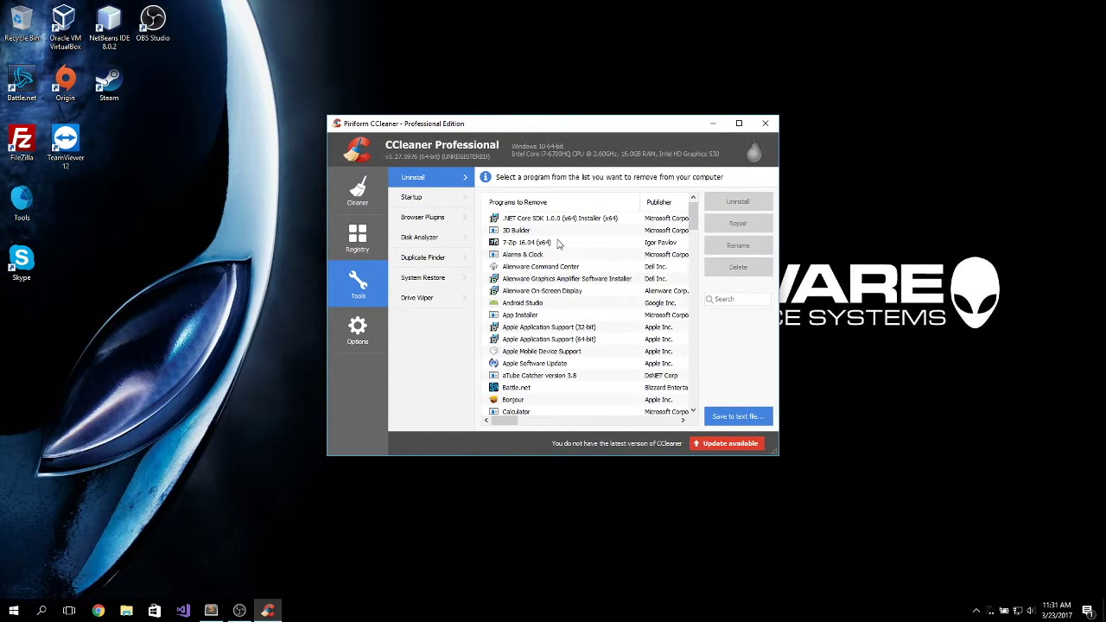
{"action": "scroll", "coordinate": [531, 272], "scroll_direction": "down", "scroll_amount": 5}
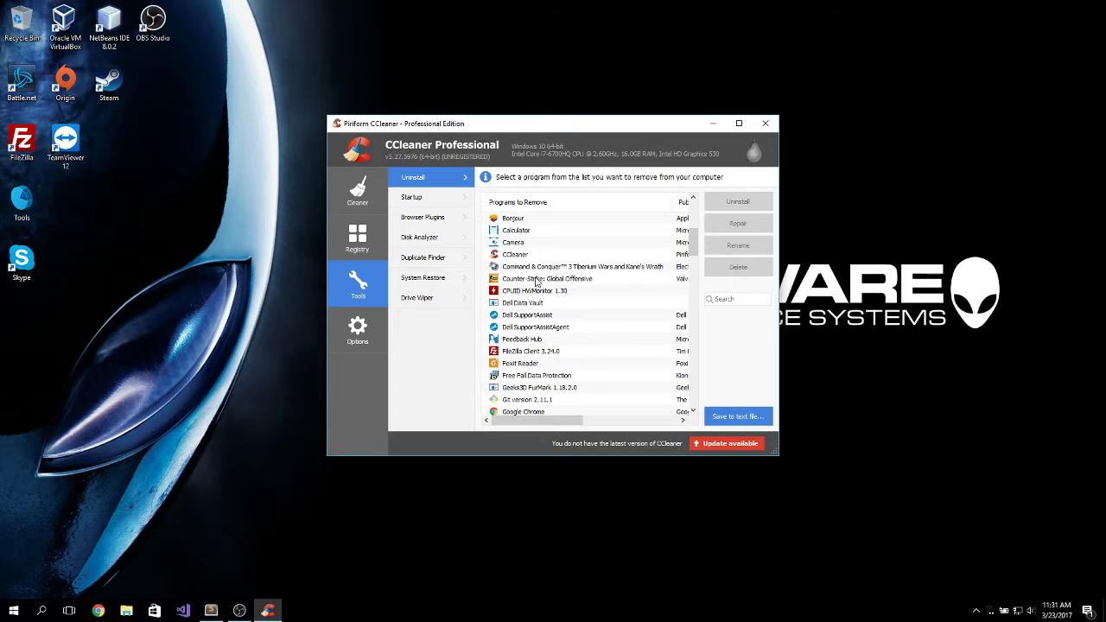
{"action": "scroll", "coordinate": [538, 282], "scroll_direction": "down", "scroll_amount": 15}
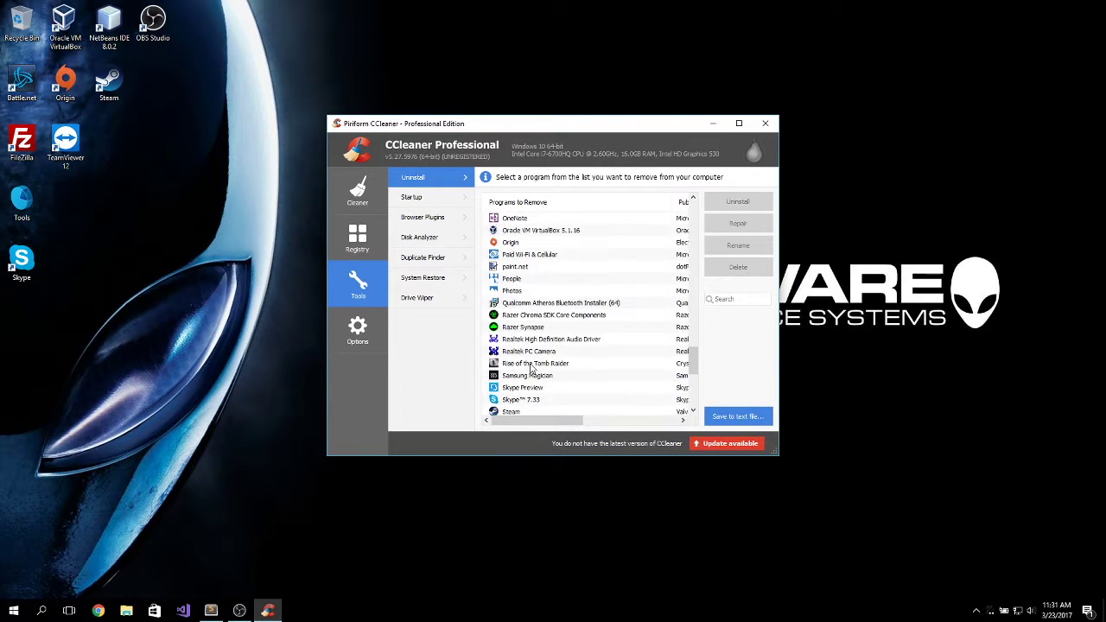
{"action": "scroll", "coordinate": [531, 369], "scroll_direction": "up", "scroll_amount": 15}
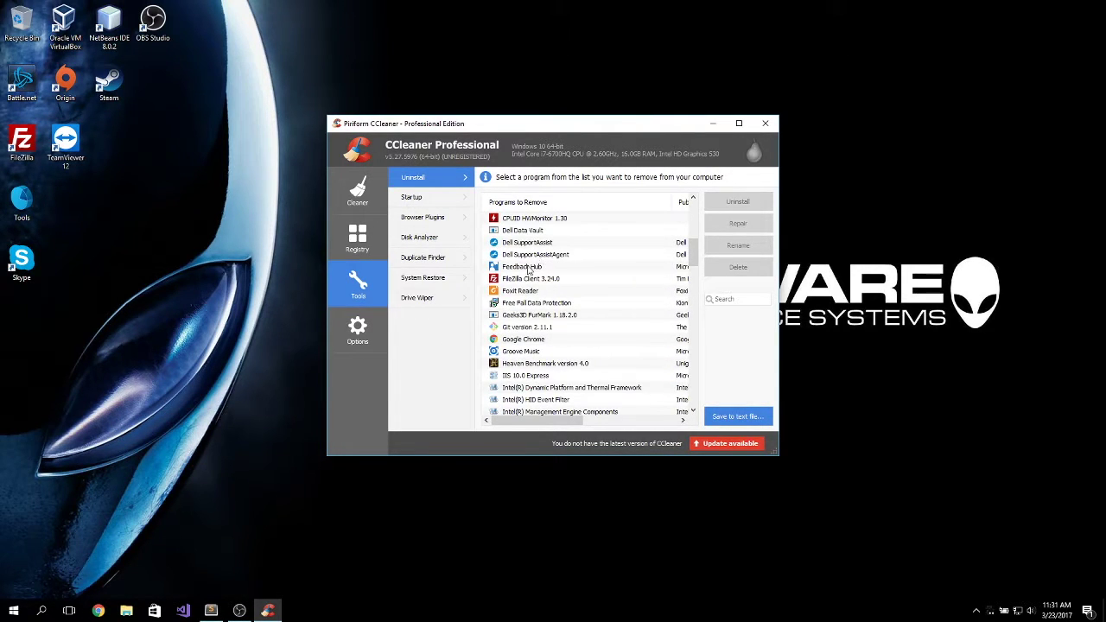
{"action": "scroll", "coordinate": [529, 270], "scroll_direction": "up", "scroll_amount": 6}
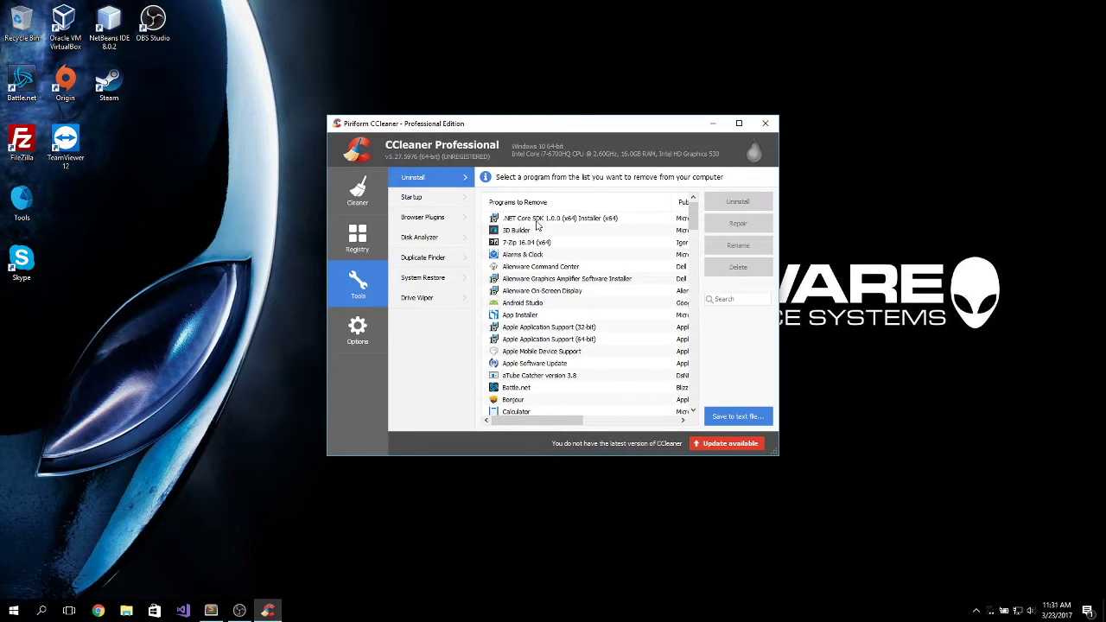
{"action": "left_click", "coordinate": [536, 220]}
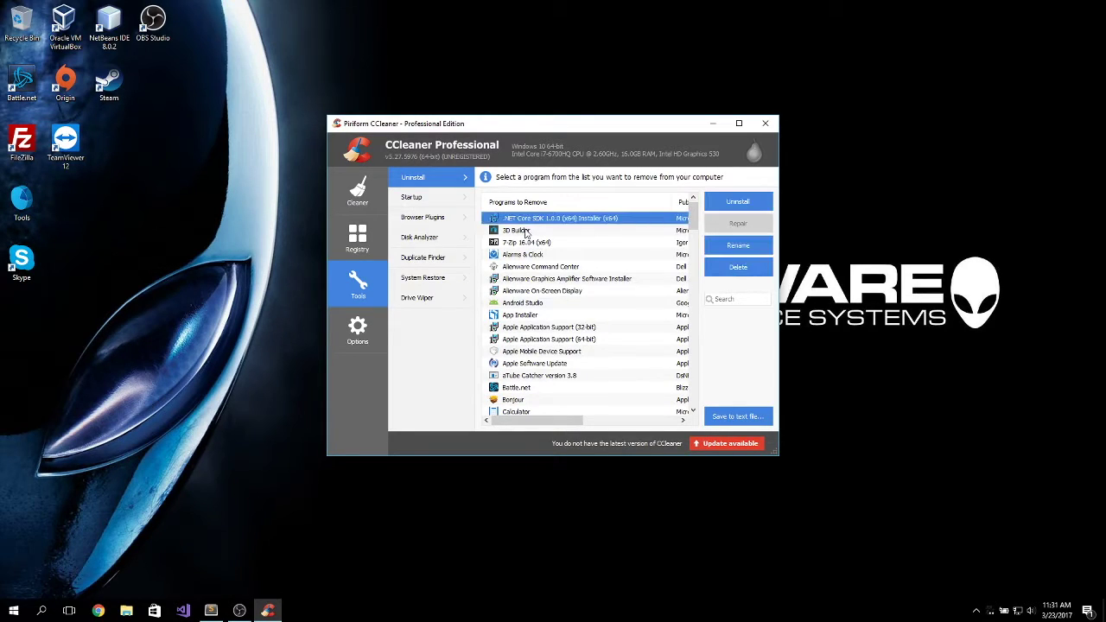
{"action": "left_click", "coordinate": [749, 274]}
{"action": "left_click", "coordinate": [556, 377]}
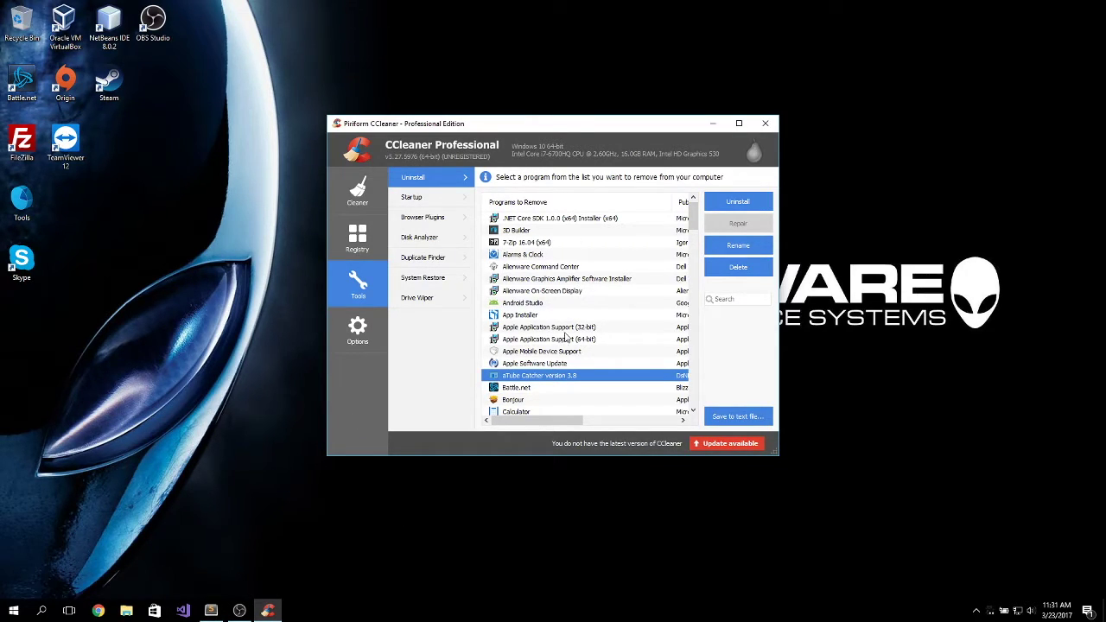
Step: Uninstall Minecraft: Windows 10 Edition and confirm removing the app and its related info
{"action": "left_click_drag", "start_coordinate": [692, 220], "coordinate": [690, 343]}
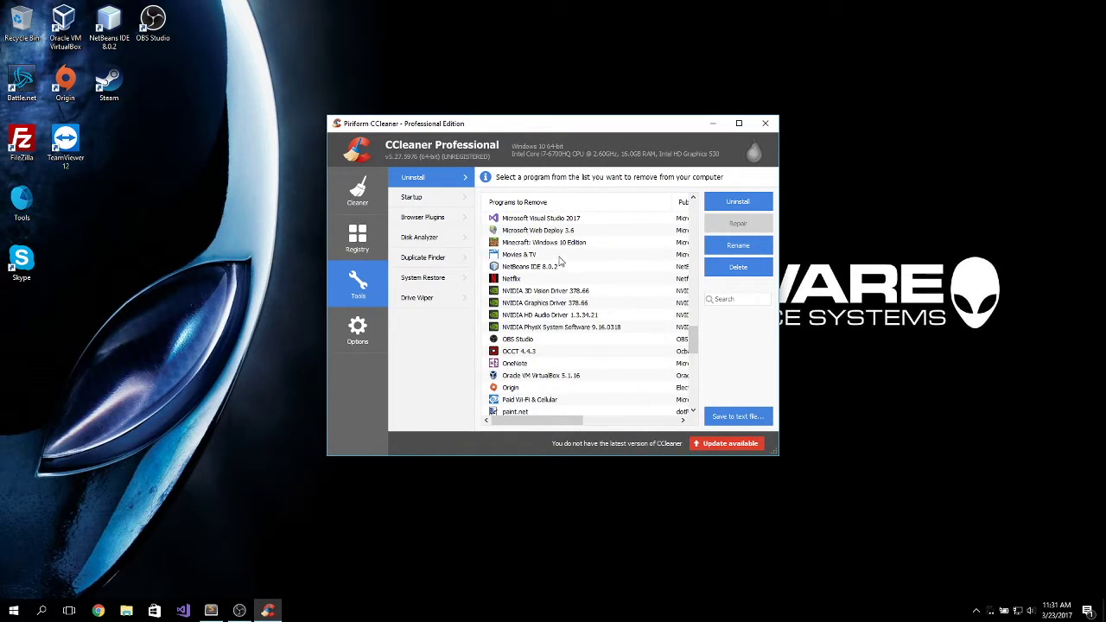
{"action": "left_click", "coordinate": [570, 245]}
{"action": "left_click", "coordinate": [736, 202]}
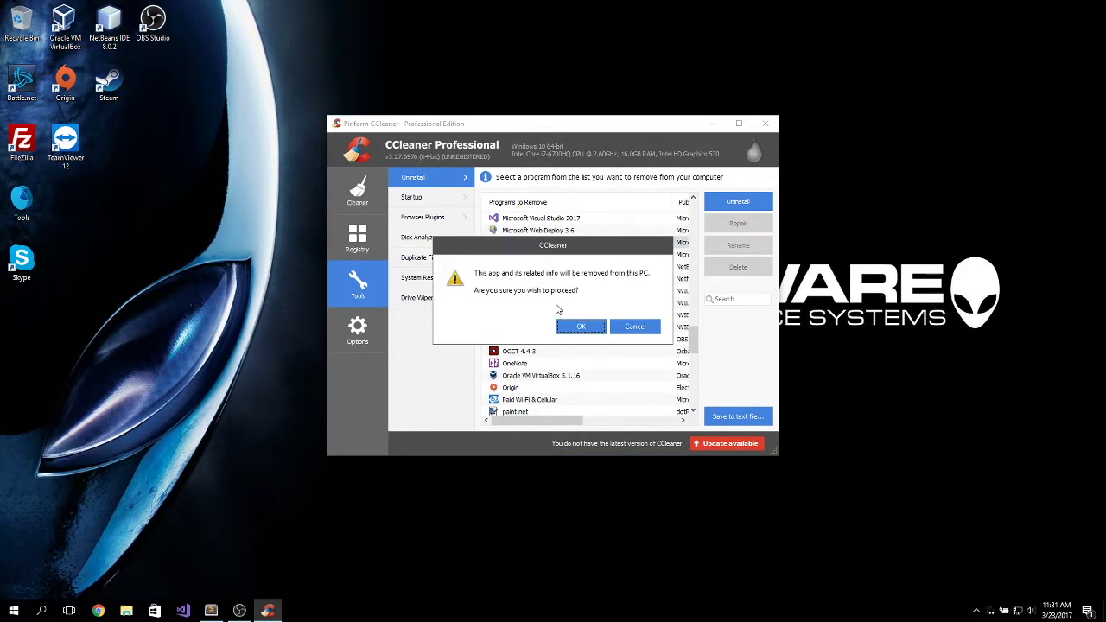
{"action": "left_click", "coordinate": [581, 327]}
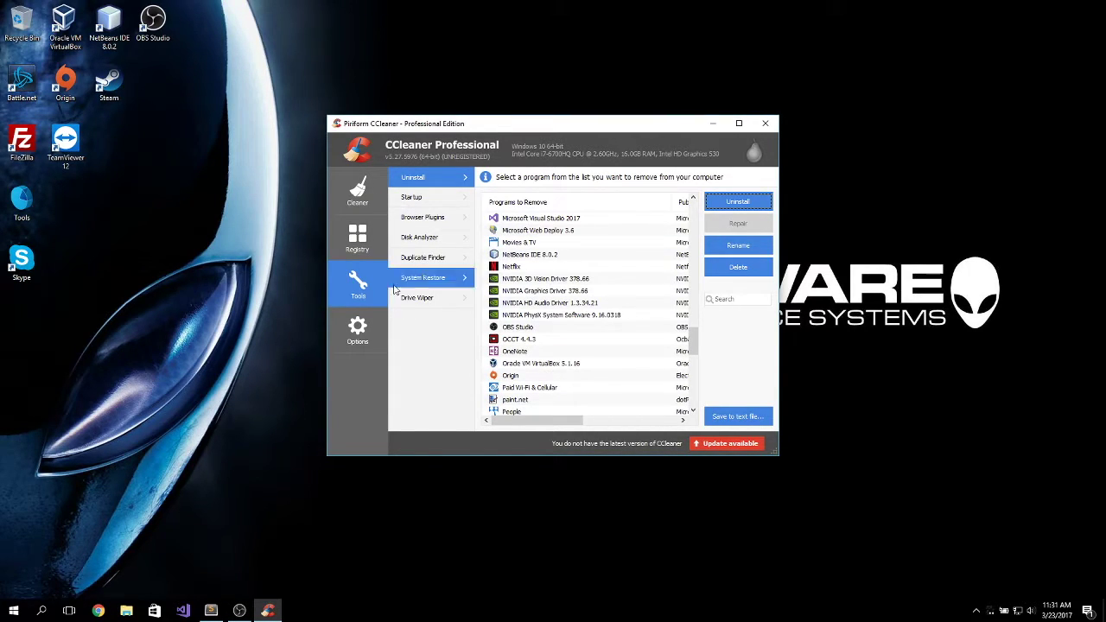
Step: Compare CCleaner's list of Windows startup programs with the Startup list in Task Manager, and close Task Manager
{"action": "left_click", "coordinate": [429, 199]}
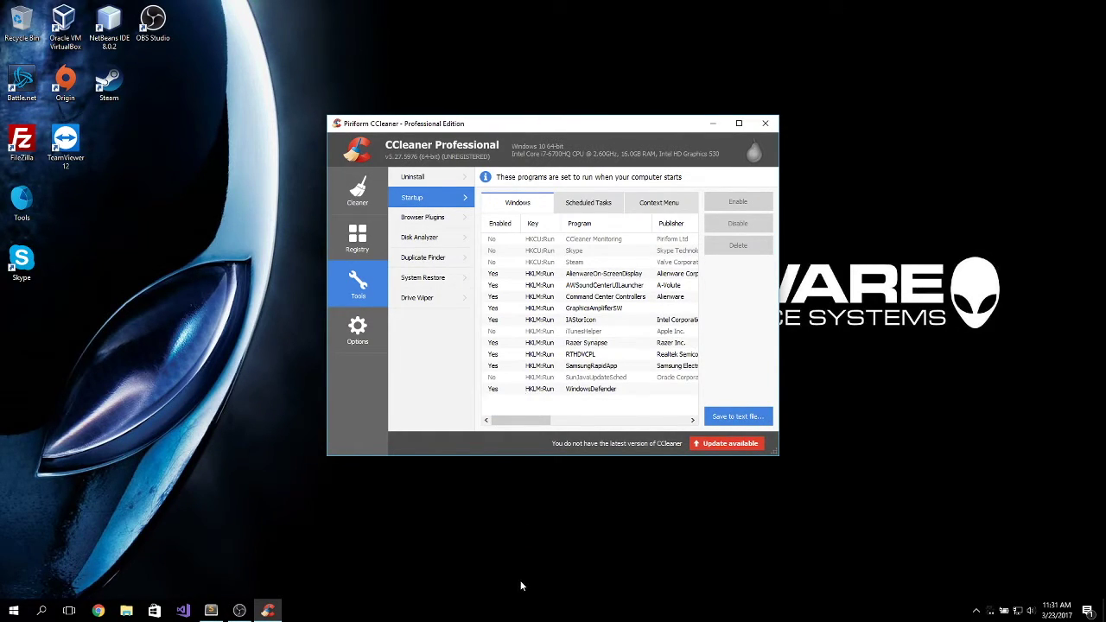
{"action": "right_click", "coordinate": [587, 611]}
{"action": "left_click", "coordinate": [615, 567]}
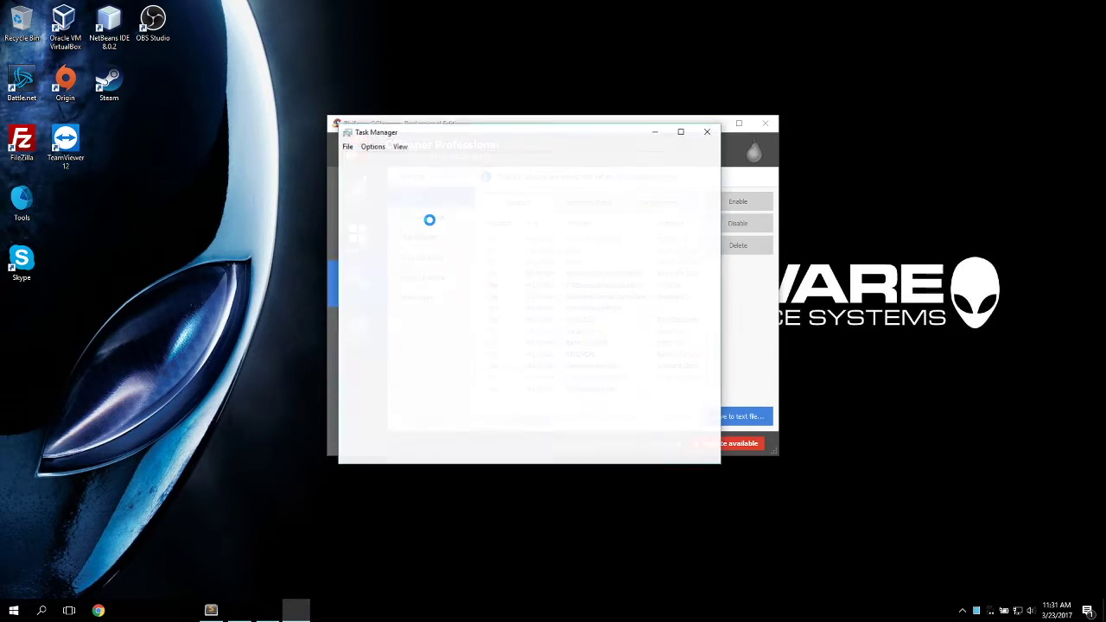
{"action": "left_click_drag", "start_coordinate": [481, 162], "coordinate": [826, 175]}
{"action": "left_click", "coordinate": [825, 176]}
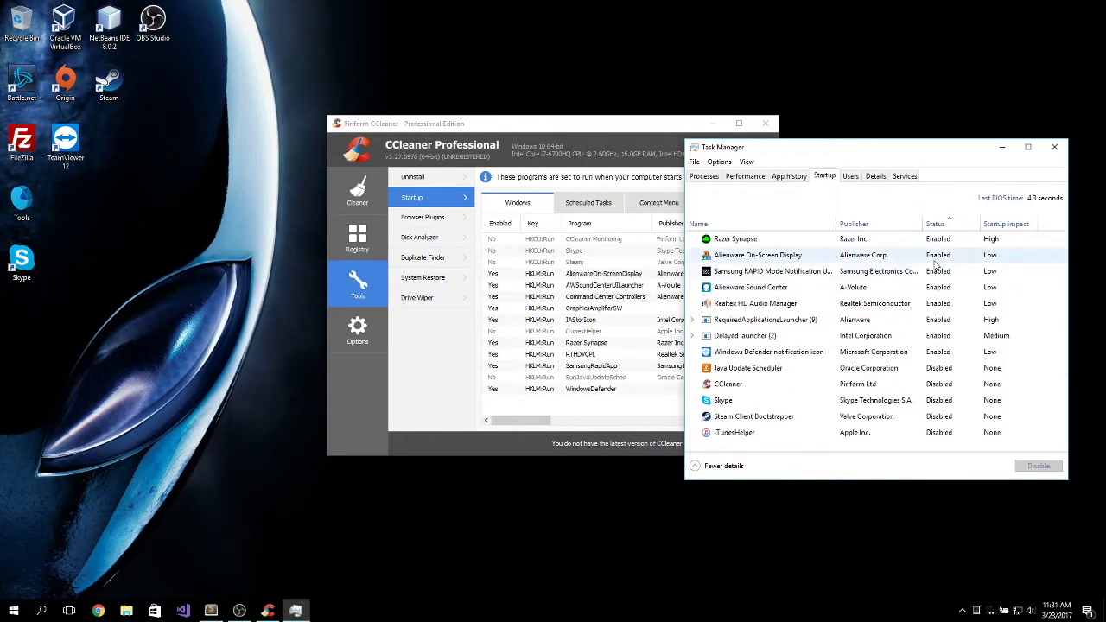
{"action": "left_click", "coordinate": [1054, 147]}
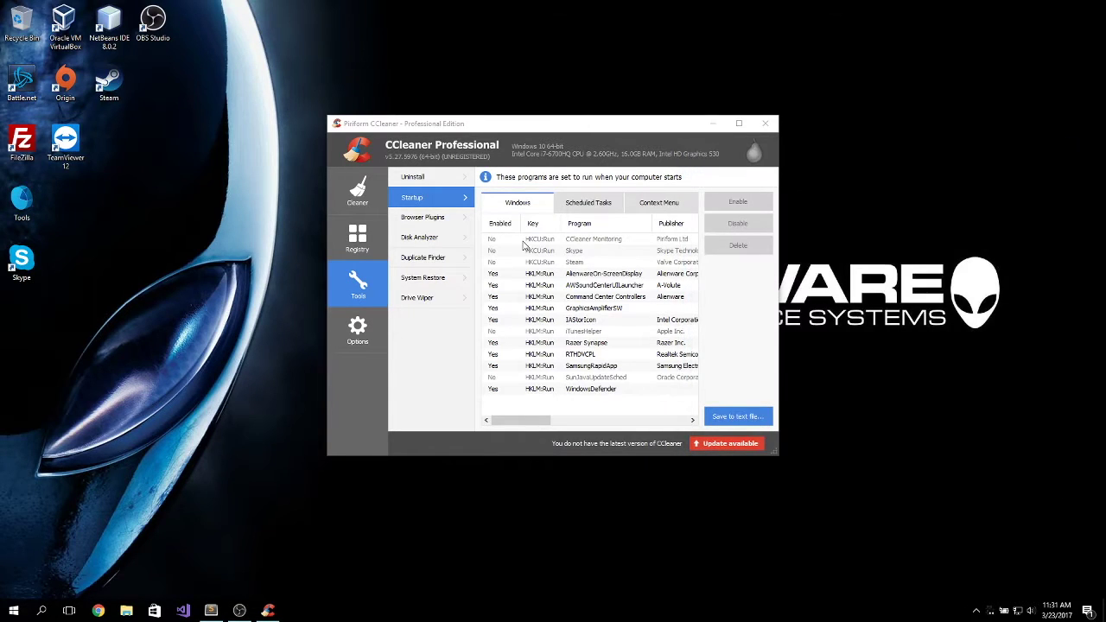
Step: Select the CCleaner Monitoring startup entry and examine the program and publisher details of the startup list
{"action": "left_click_drag", "start_coordinate": [536, 420], "coordinate": [536, 290]}
{"action": "left_click", "coordinate": [539, 240]}
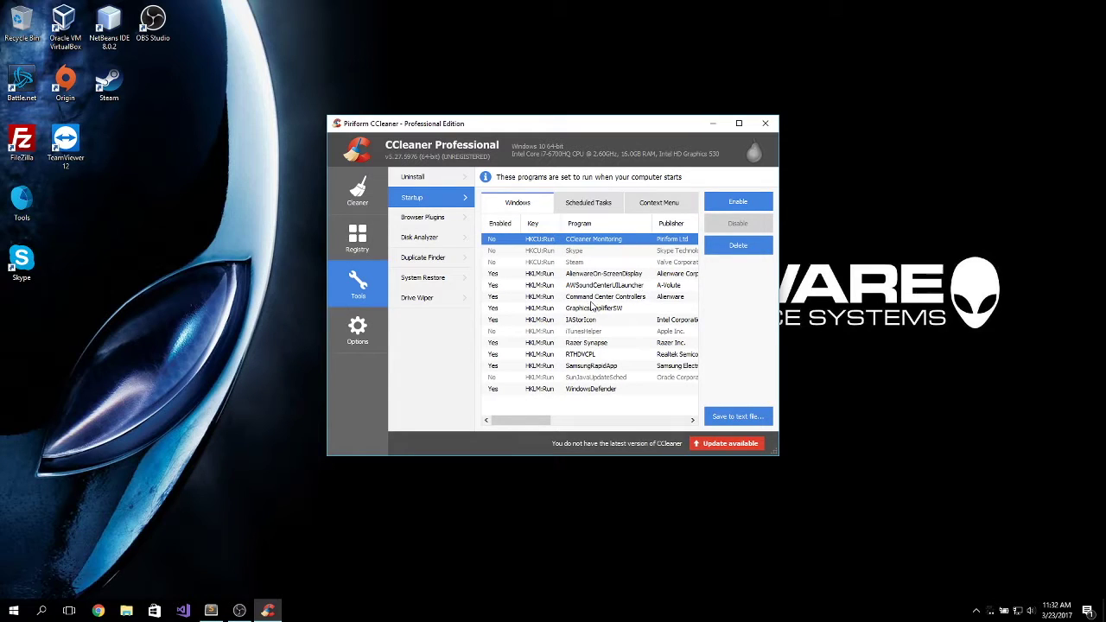
{"action": "scroll", "coordinate": [594, 307], "scroll_direction": "right", "scroll_amount": 3}
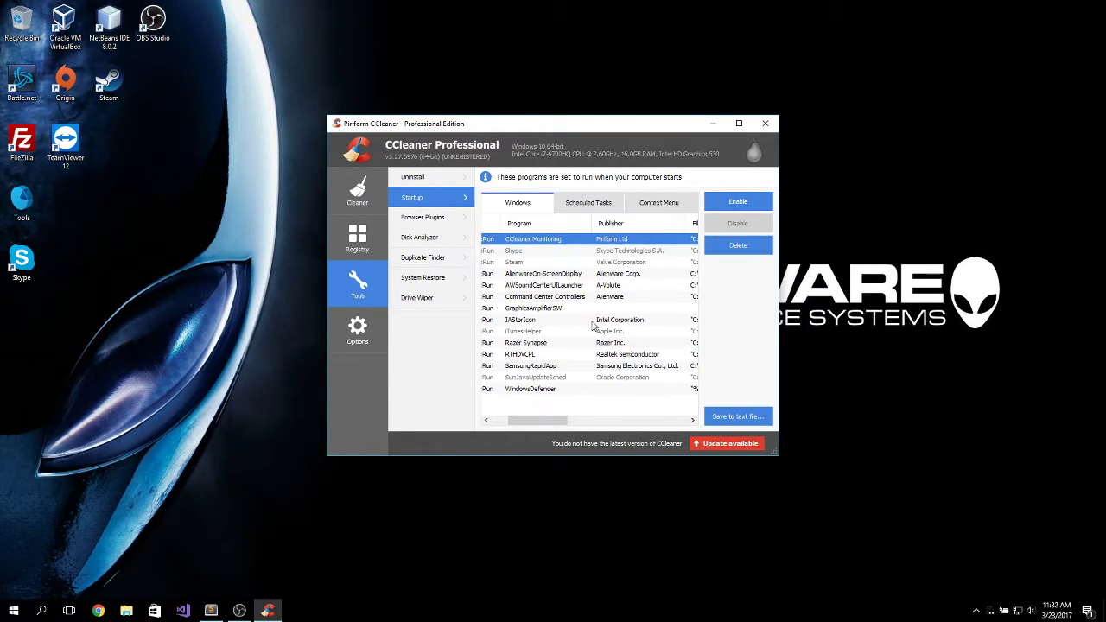
Step: Examine the program, publisher and file details of the scheduled startup tasks, and select the ThrottleStop task
{"action": "scroll", "coordinate": [595, 291], "scroll_direction": "left", "scroll_amount": 3}
{"action": "left_click", "coordinate": [592, 204]}
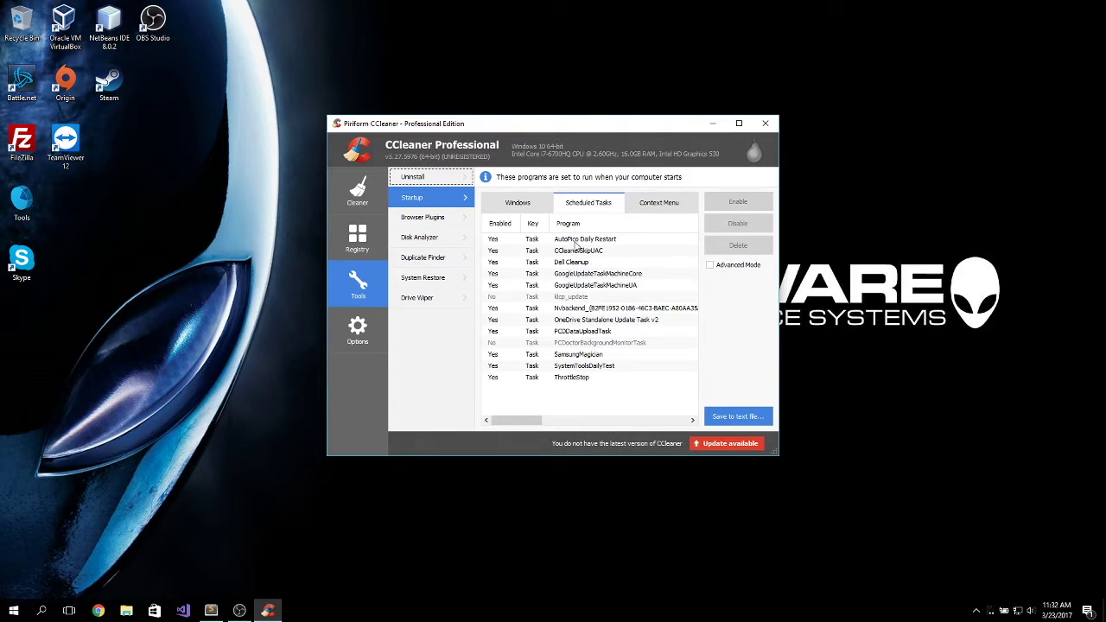
{"action": "scroll", "coordinate": [585, 295], "scroll_direction": "right", "scroll_amount": 5}
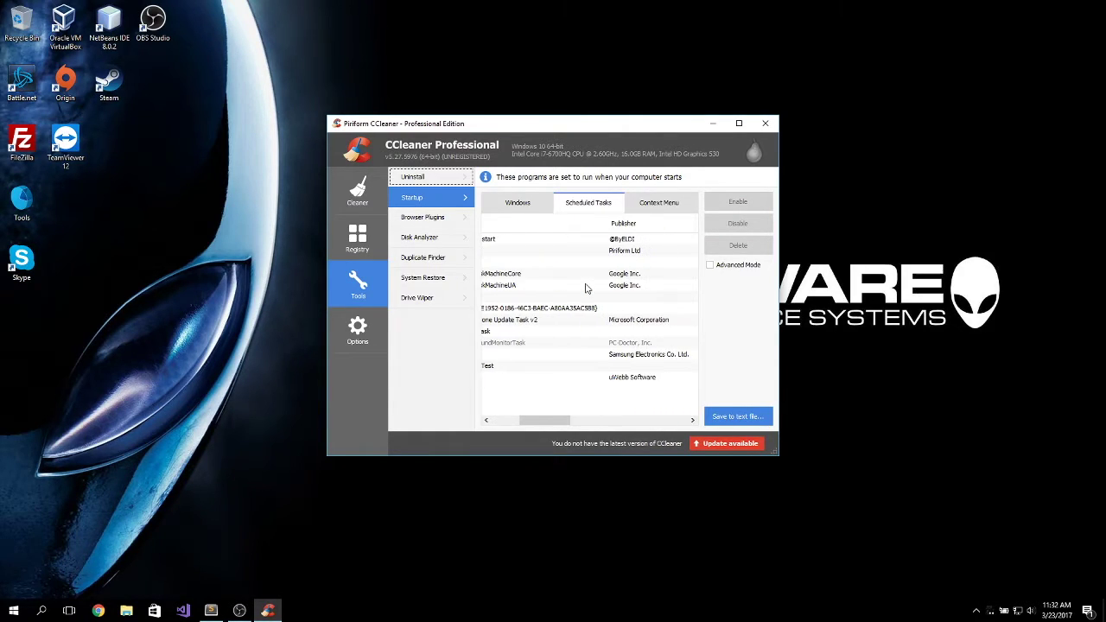
{"action": "scroll", "coordinate": [585, 294], "scroll_direction": "left", "scroll_amount": 5}
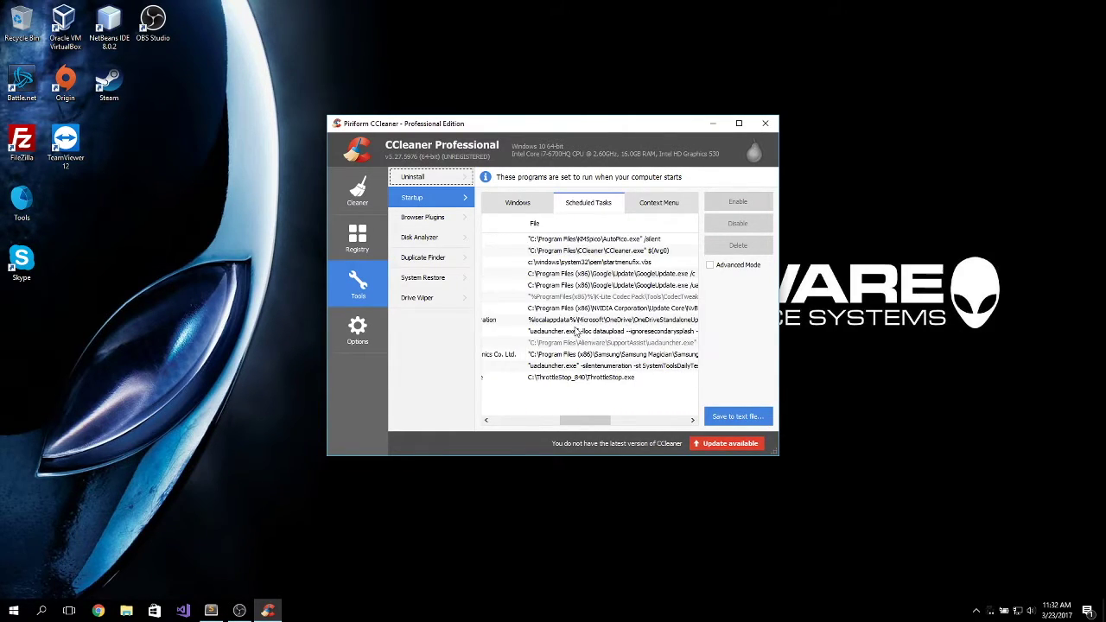
{"action": "scroll", "coordinate": [550, 272], "scroll_direction": "left", "scroll_amount": 3}
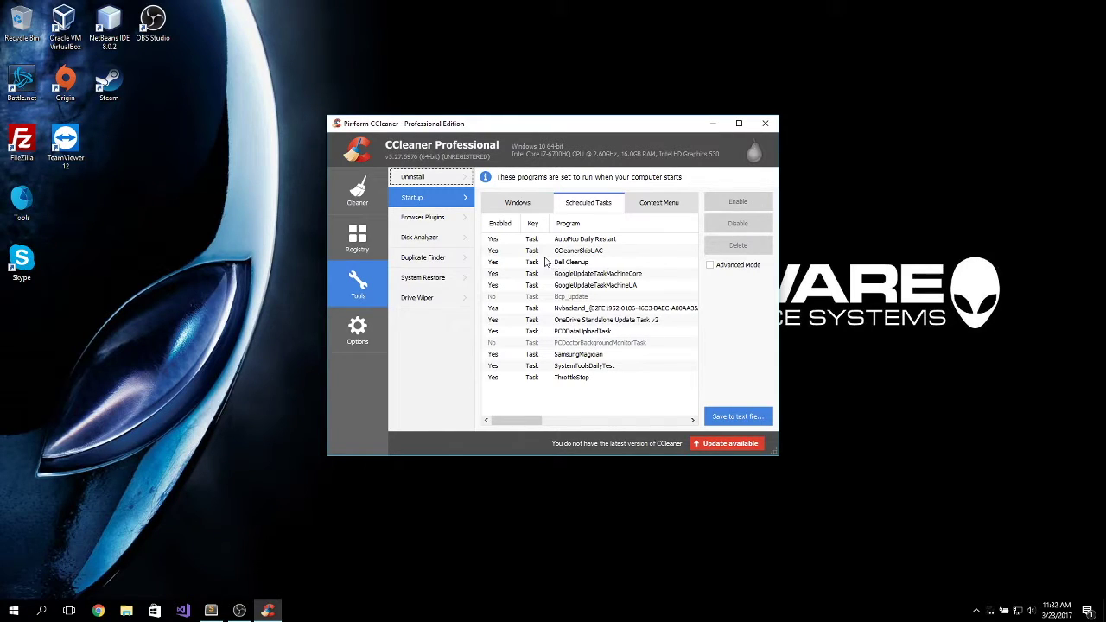
{"action": "left_click", "coordinate": [573, 377]}
{"action": "left_click_drag", "start_coordinate": [523, 421], "coordinate": [547, 423]}
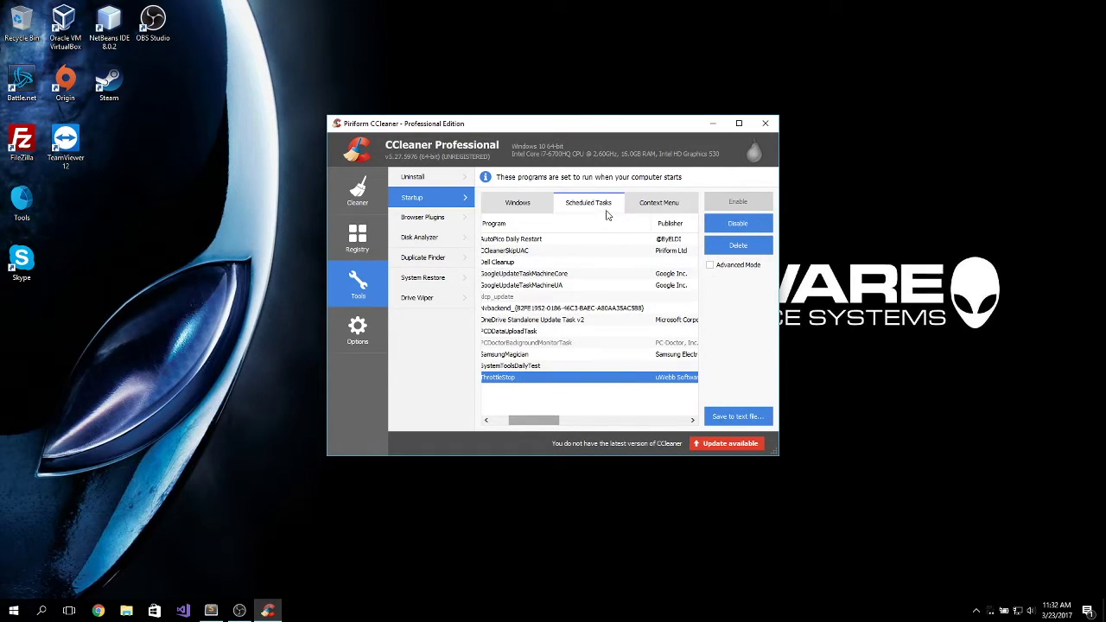
Step: Compare the context menu startup entries with the desktop's context menu, and select the Foxit_ConvertToPDF_Reader folder entry
{"action": "left_click", "coordinate": [643, 207]}
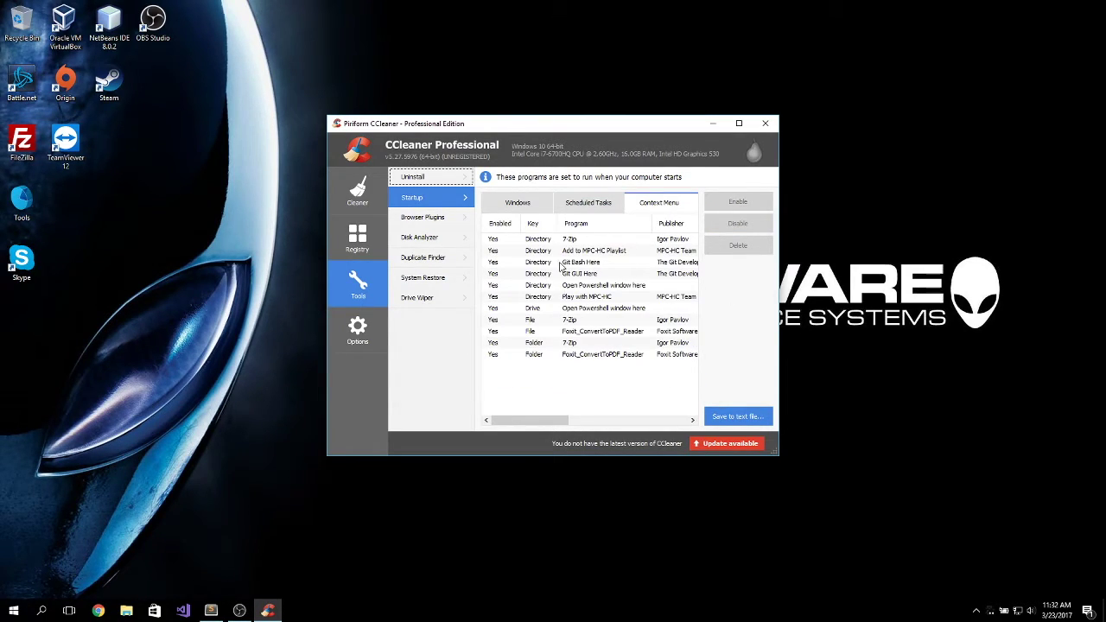
{"action": "right_click", "coordinate": [847, 192]}
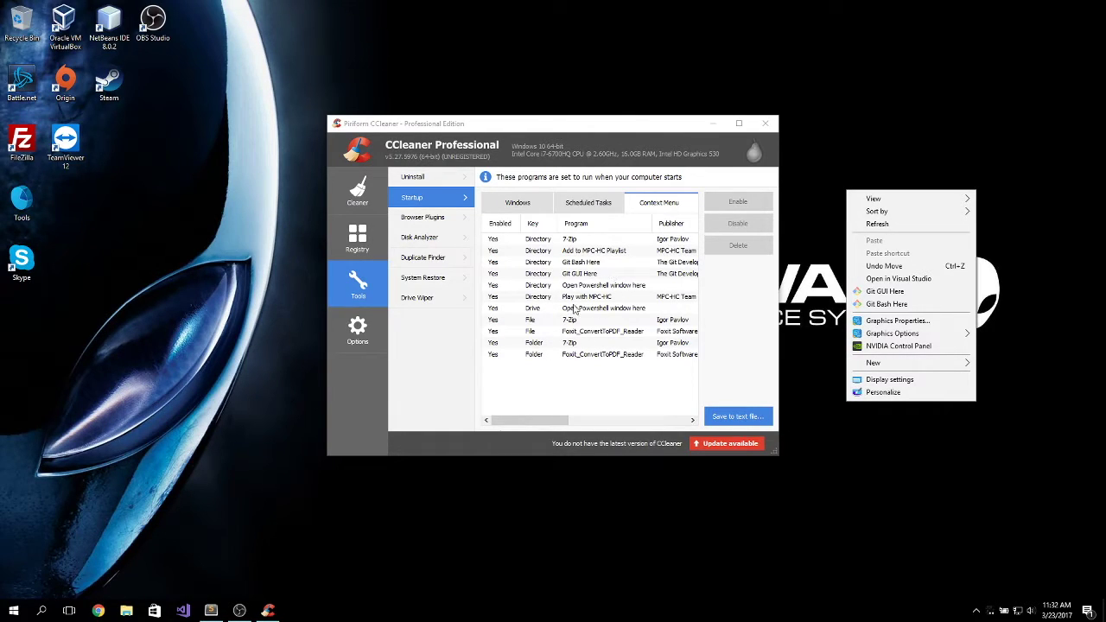
{"action": "left_click", "coordinate": [569, 355]}
{"action": "left_click", "coordinate": [533, 287]}
{"action": "left_click", "coordinate": [568, 355]}
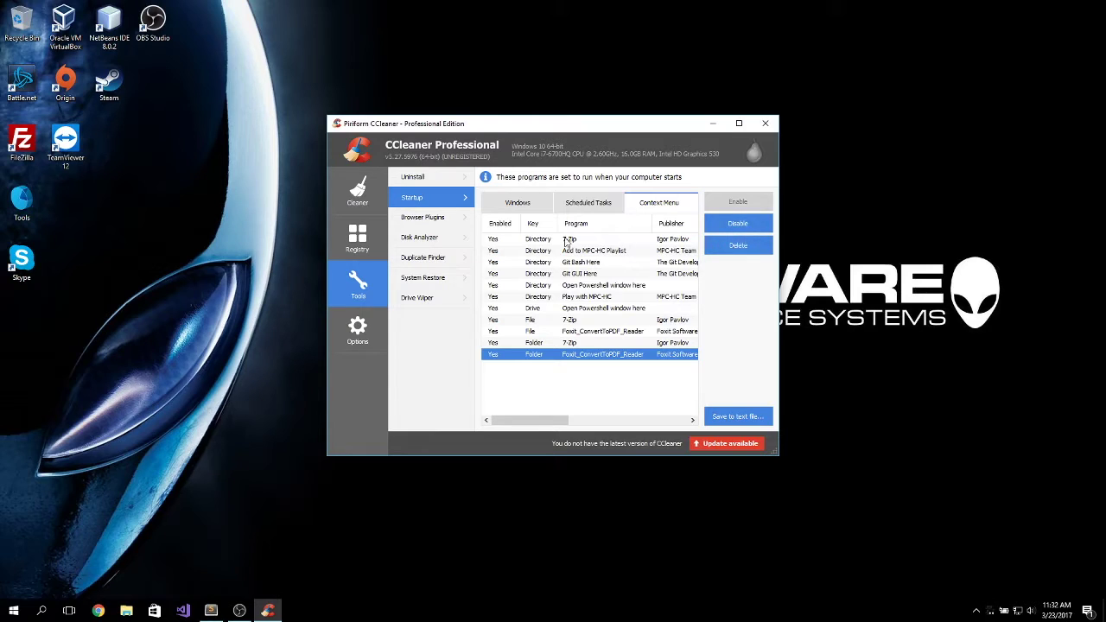
Step: Review the browser plugins for Internet Explorer and Google Chrome, selecting Chrome's Google Drive app to view its available actions
{"action": "left_click", "coordinate": [446, 220]}
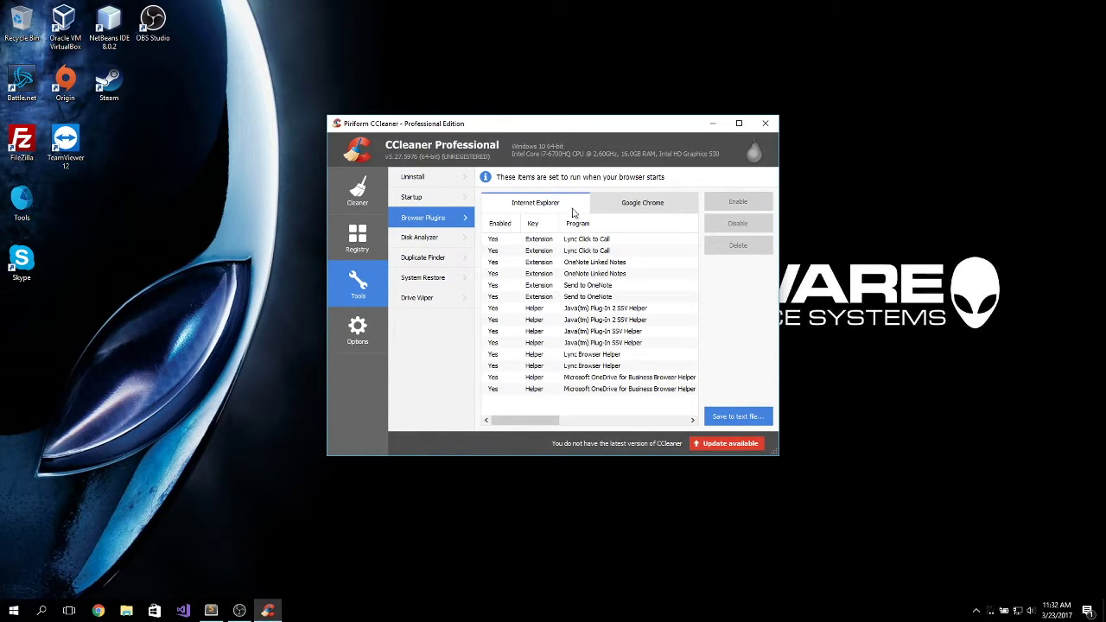
{"action": "left_click", "coordinate": [621, 203]}
{"action": "left_click", "coordinate": [587, 204]}
{"action": "left_click", "coordinate": [622, 207]}
{"action": "mouse_move", "coordinate": [537, 420]}
{"action": "left_mouse_down"}
{"action": "mouse_move", "coordinate": [636, 421]}
{"action": "mouse_move", "coordinate": [516, 422]}
{"action": "left_mouse_up"}
{"action": "left_click", "coordinate": [561, 252]}
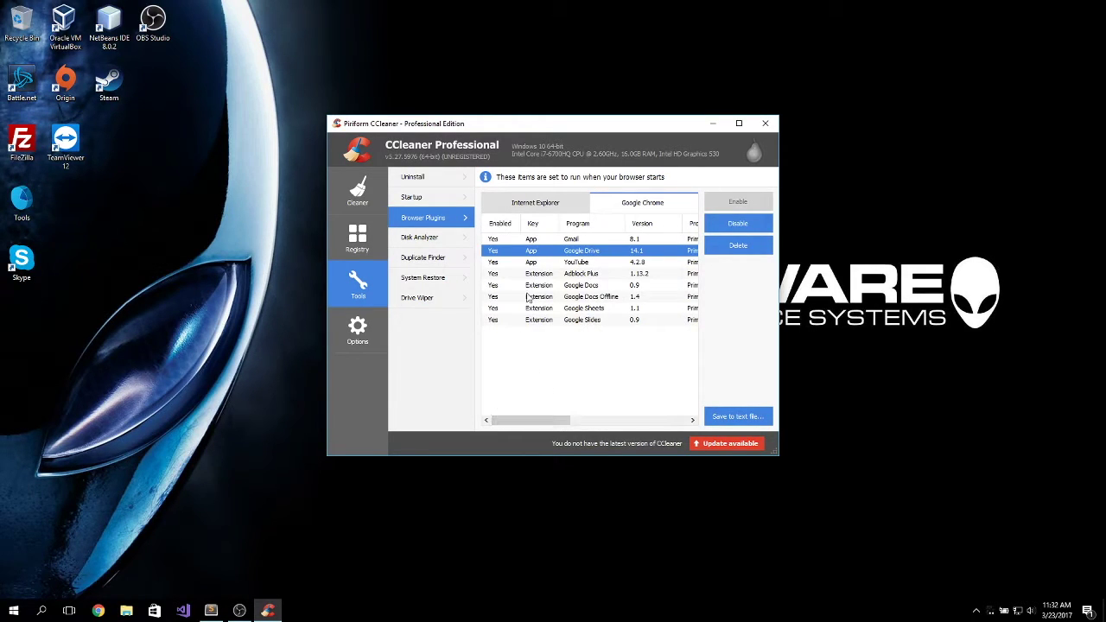
{"action": "left_click", "coordinate": [535, 207]}
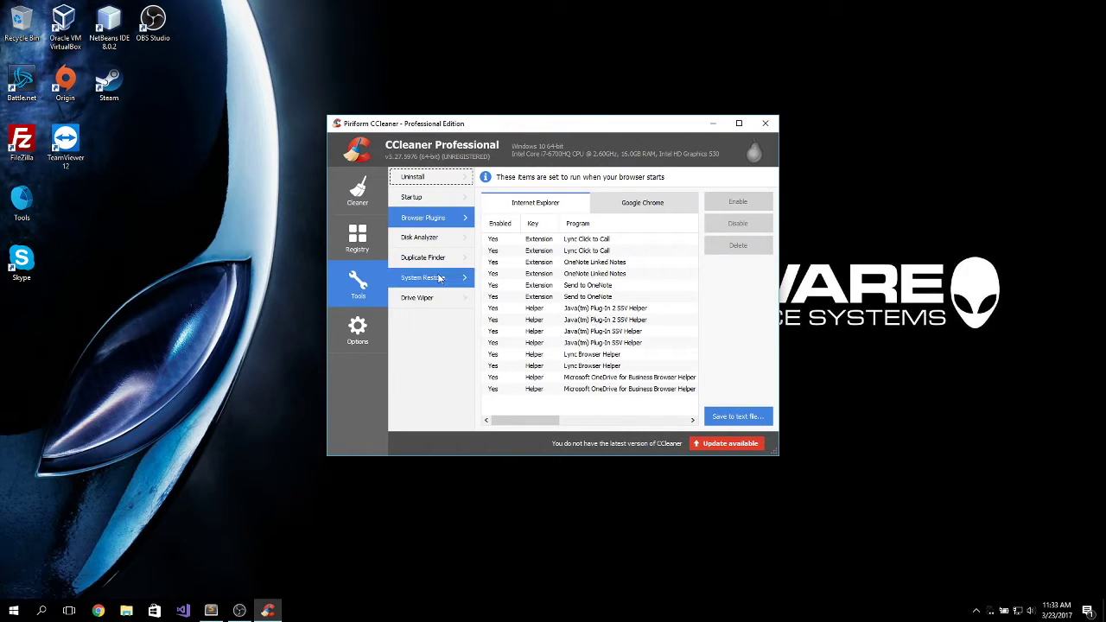
Step: Look over the Disk Analyzer and Duplicate Finder scan settings and the list of System Restore points
{"action": "left_click", "coordinate": [429, 240]}
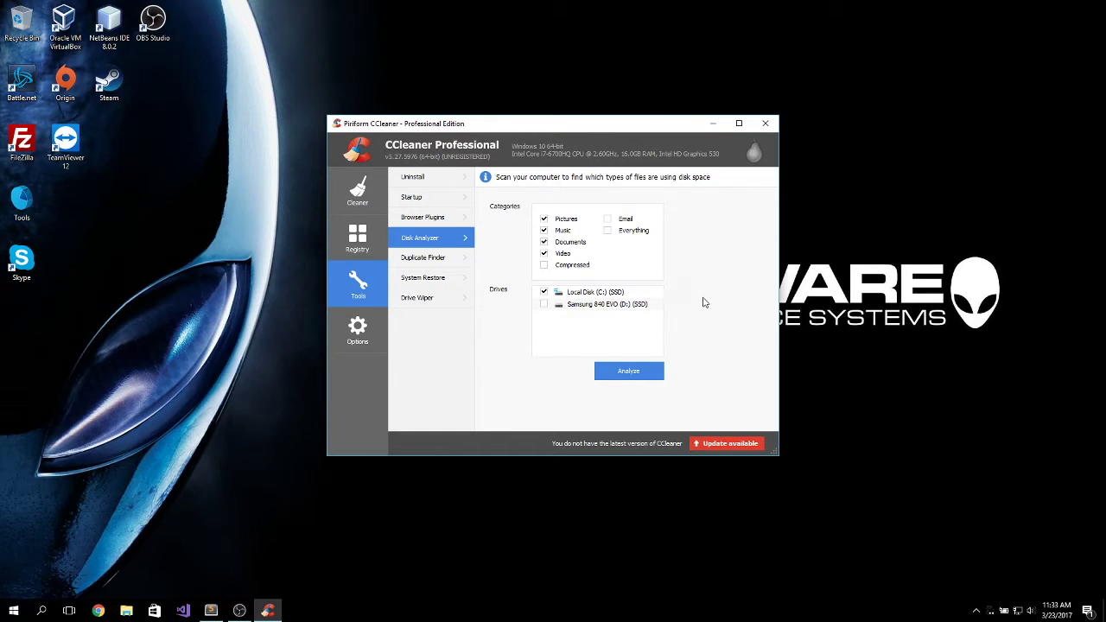
{"action": "left_click", "coordinate": [424, 258]}
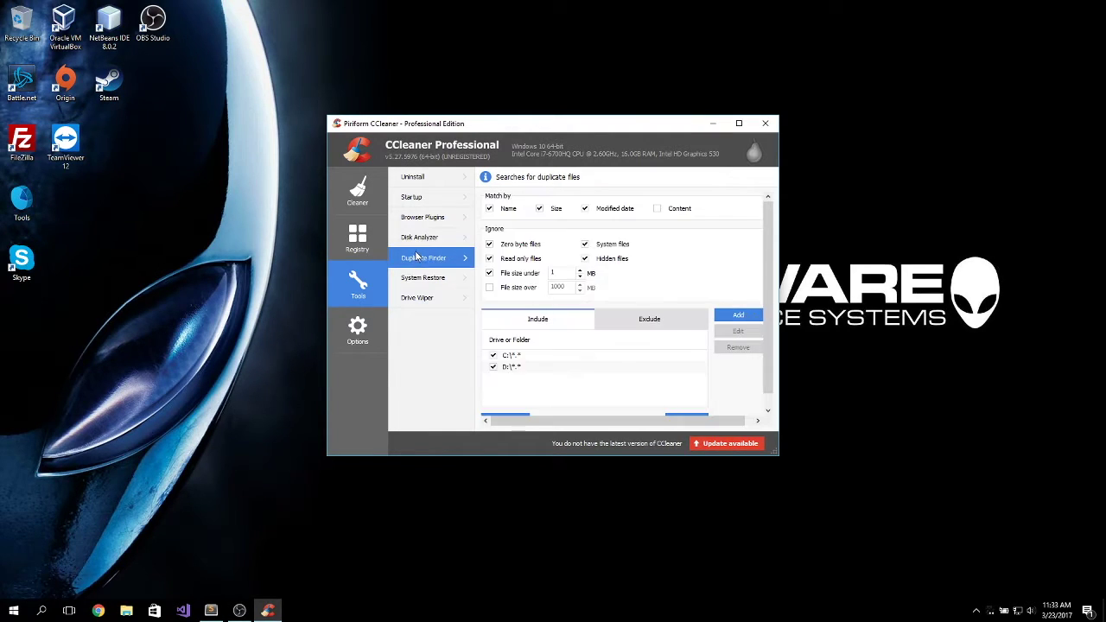
{"action": "left_click", "coordinate": [427, 239]}
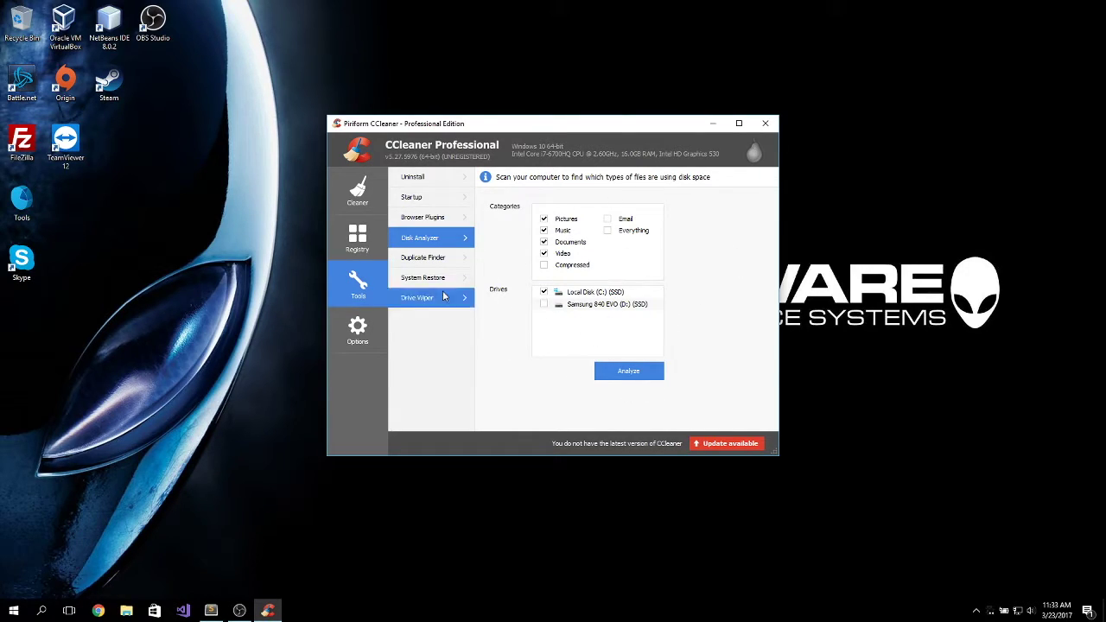
{"action": "left_click", "coordinate": [426, 259]}
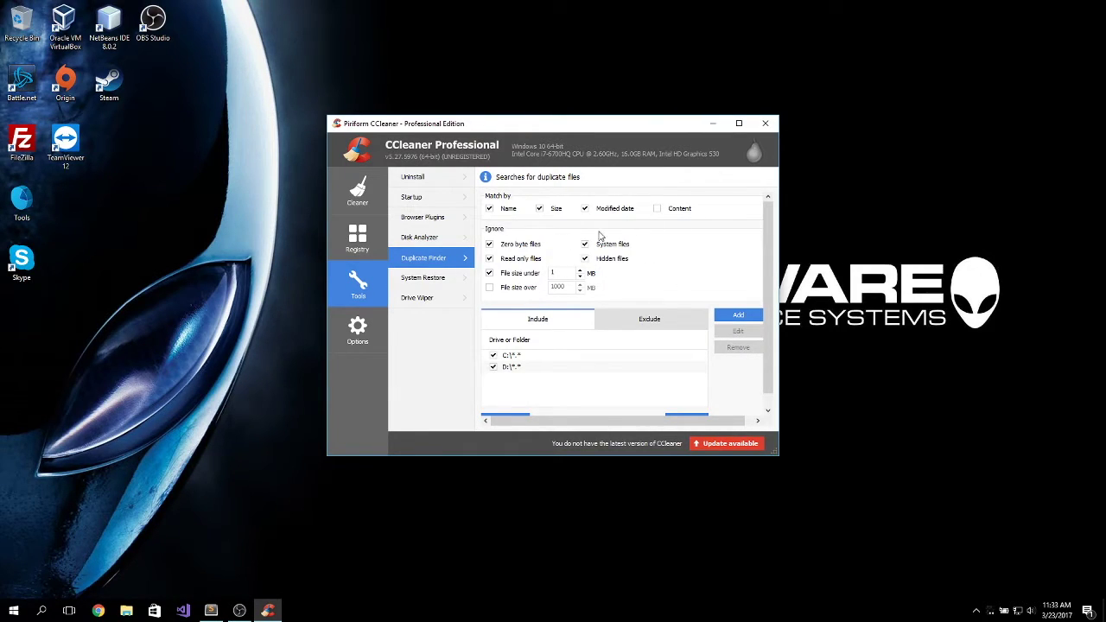
{"action": "left_click", "coordinate": [424, 279]}
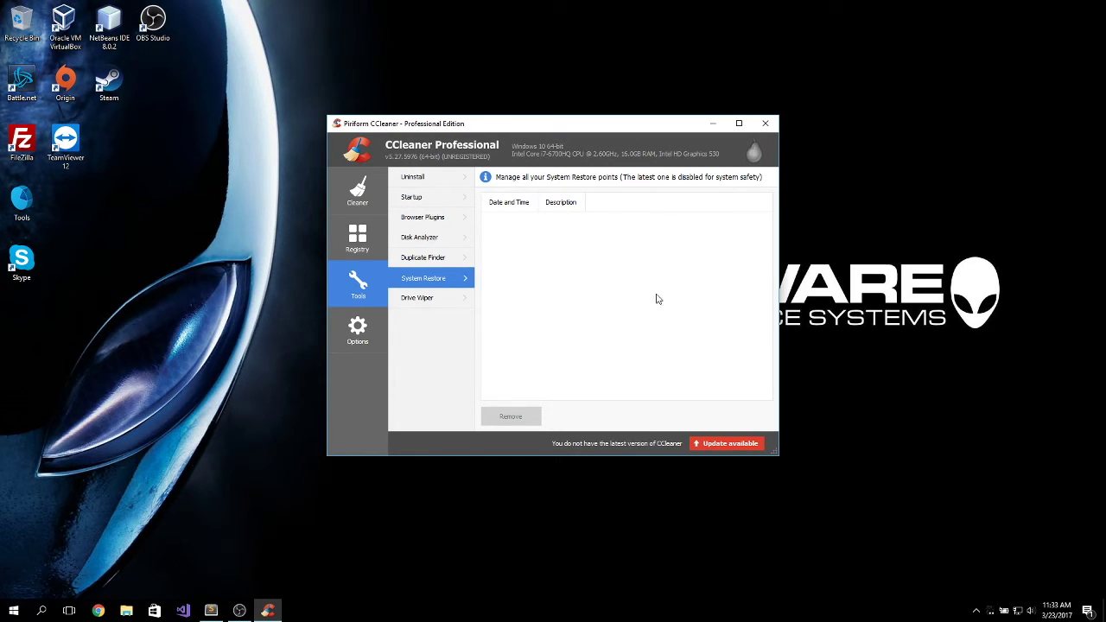
Step: View the Drive Wiper tool and the overwrite levels offered for its security setting
{"action": "left_click", "coordinate": [427, 301]}
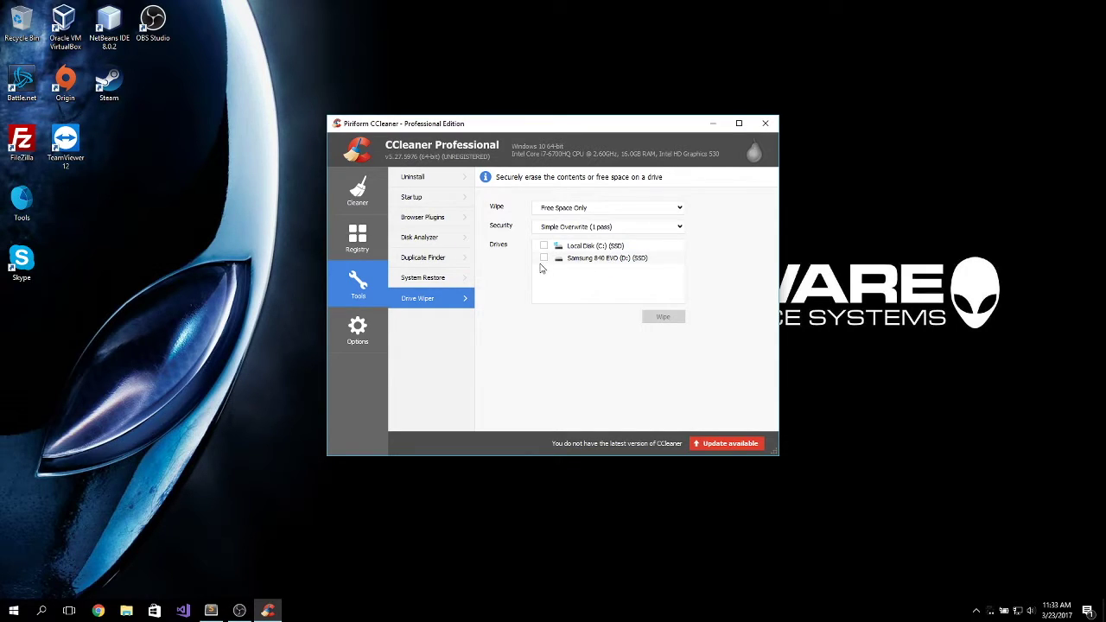
{"action": "left_click", "coordinate": [632, 227]}
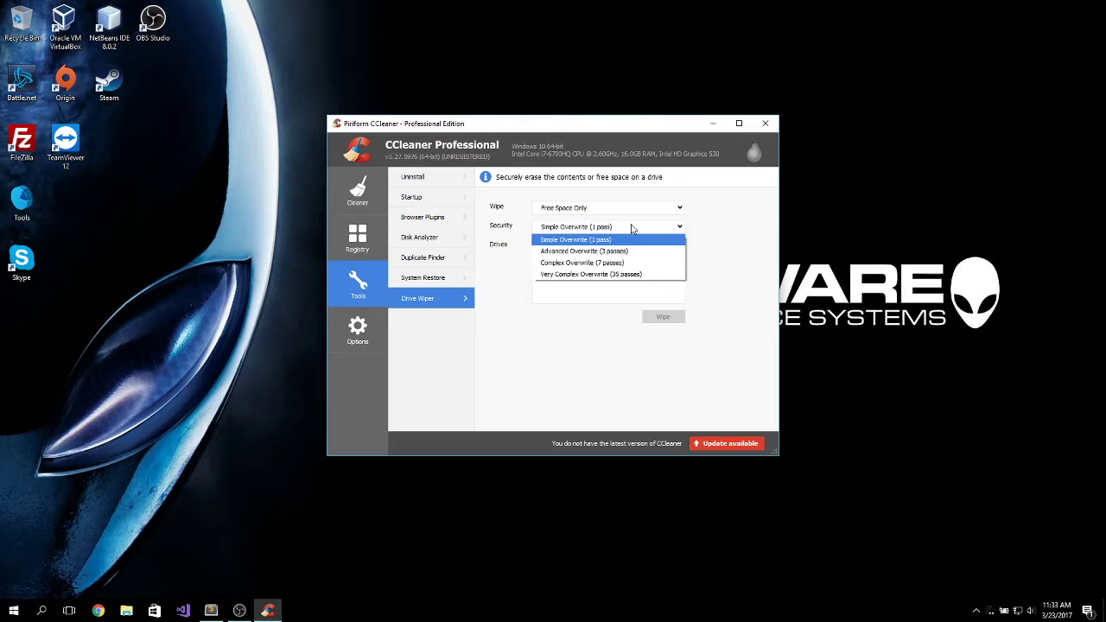
{"action": "left_click", "coordinate": [632, 227]}
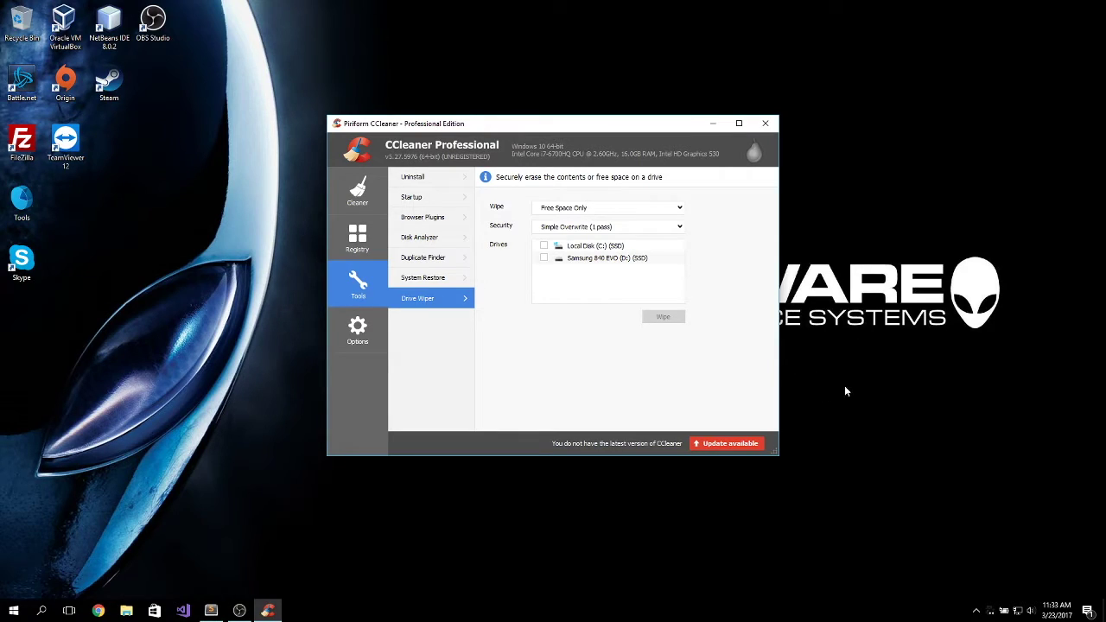
Step: Look through CCleaner's options for basic settings, cookies, included files and exclusions
{"action": "left_click", "coordinate": [362, 341]}
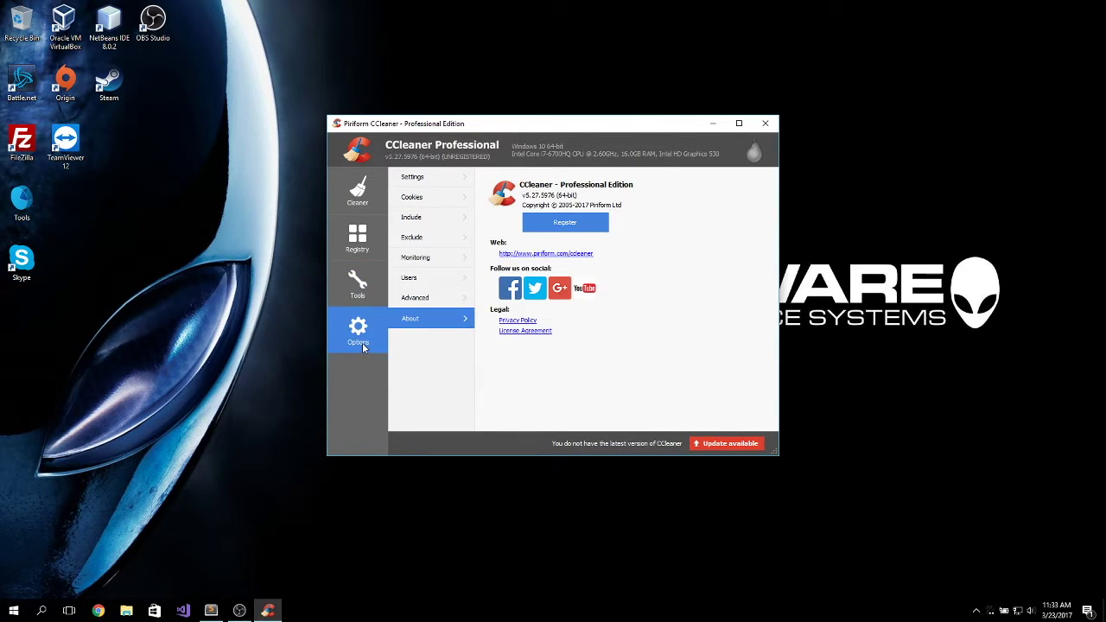
{"action": "left_click", "coordinate": [450, 181]}
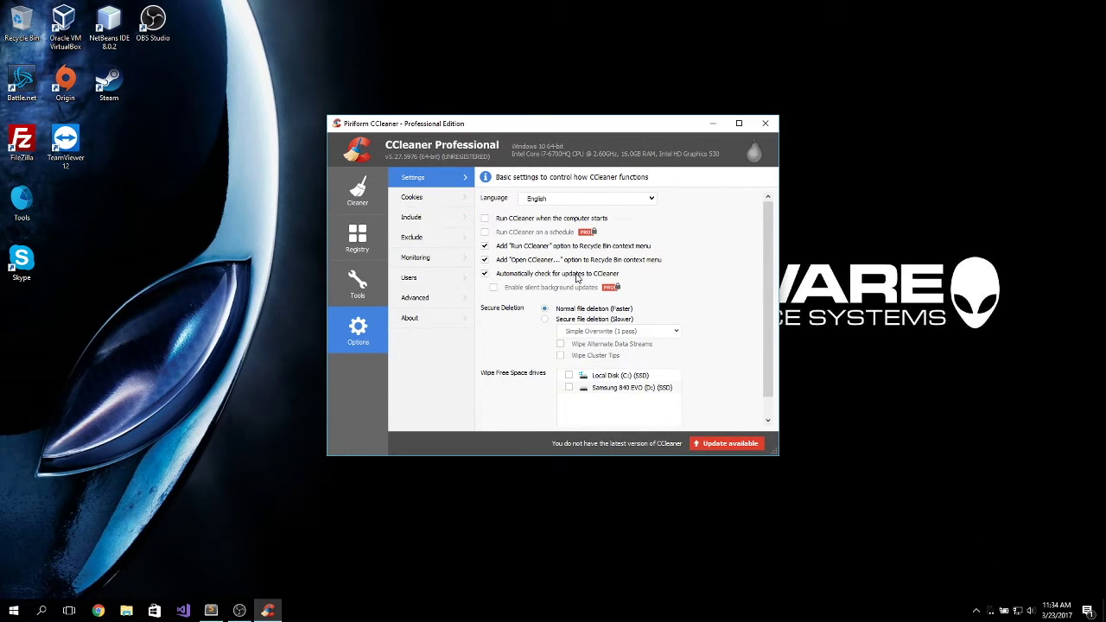
{"action": "scroll", "coordinate": [578, 279], "scroll_direction": "down", "scroll_amount": 1}
{"action": "left_click", "coordinate": [438, 201]}
{"action": "left_click", "coordinate": [439, 218]}
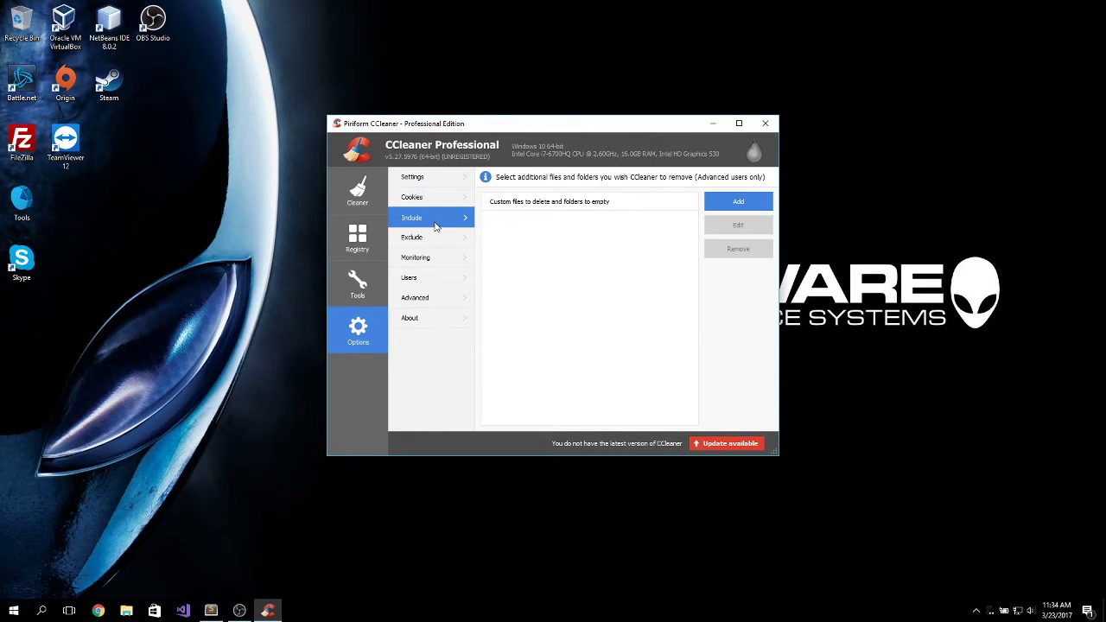
{"action": "left_click", "coordinate": [438, 238]}
Step: Disable system monitoring and Active Monitoring in CCleaner's monitoring options, and confirm the change
{"action": "left_click", "coordinate": [438, 259]}
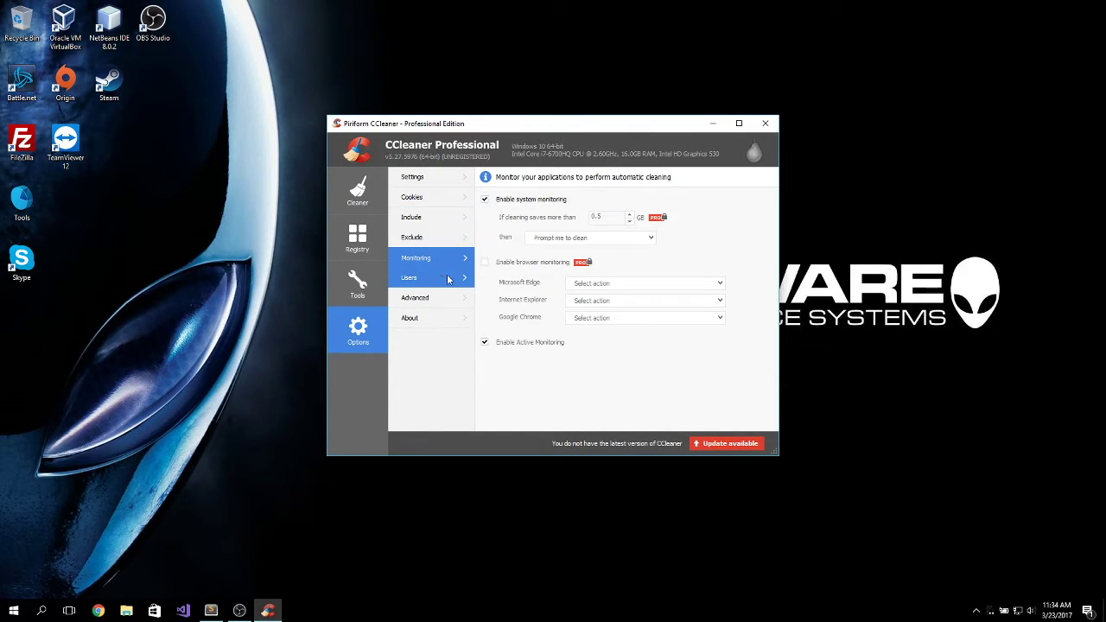
{"action": "left_click", "coordinate": [484, 199]}
{"action": "left_click", "coordinate": [484, 342]}
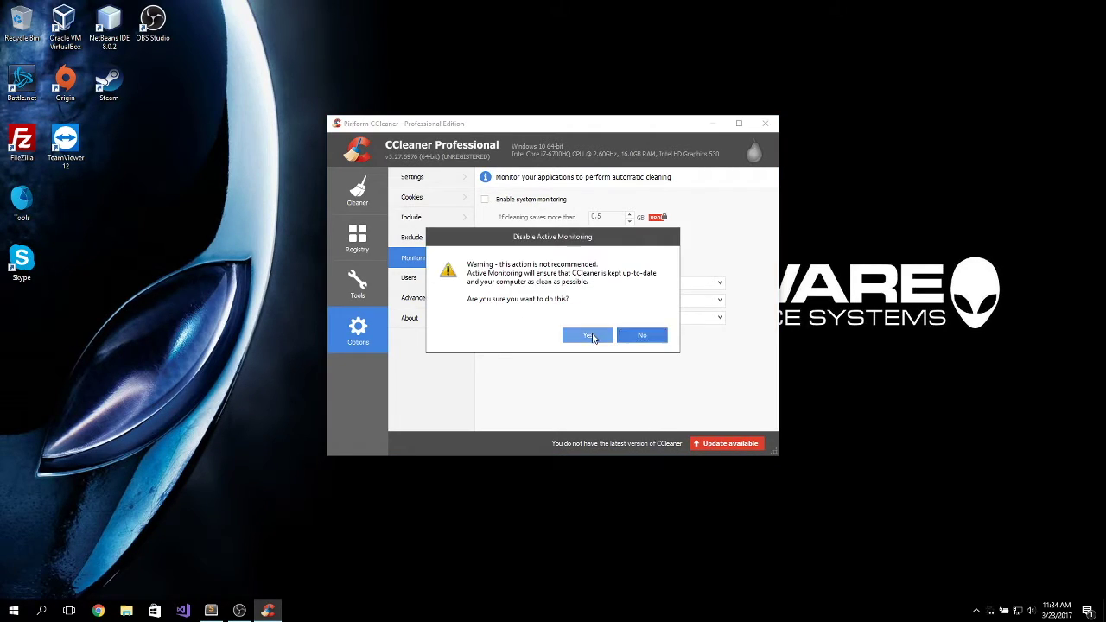
{"action": "left_click", "coordinate": [592, 337]}
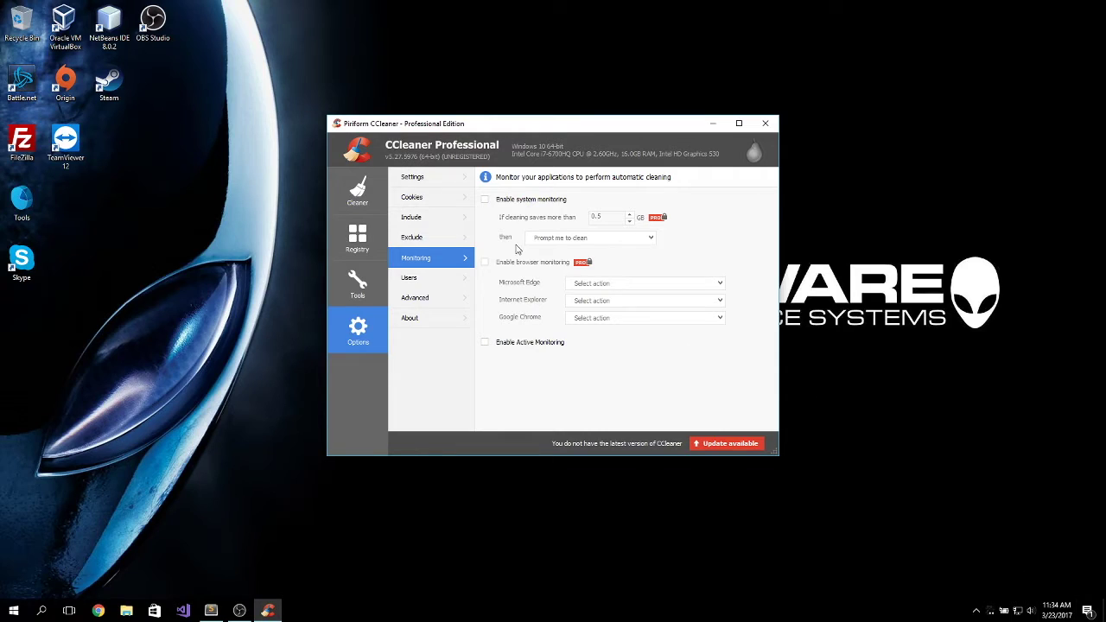
Step: View CCleaner's Users, Advanced and About option pages
{"action": "left_click", "coordinate": [427, 277]}
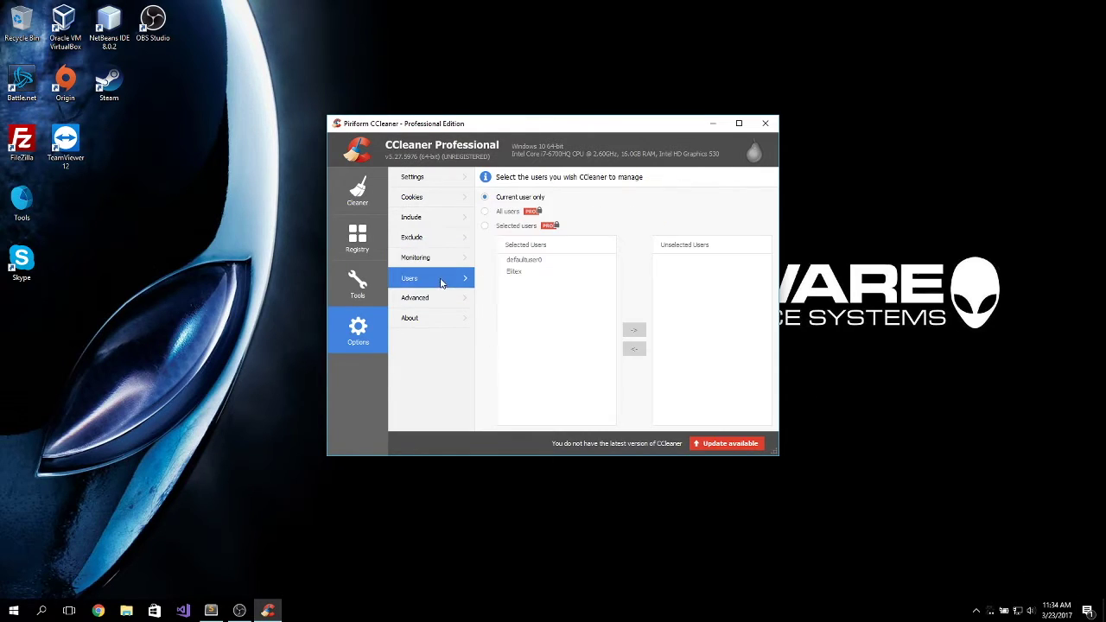
{"action": "left_click", "coordinate": [436, 298]}
{"action": "left_click", "coordinate": [441, 318]}
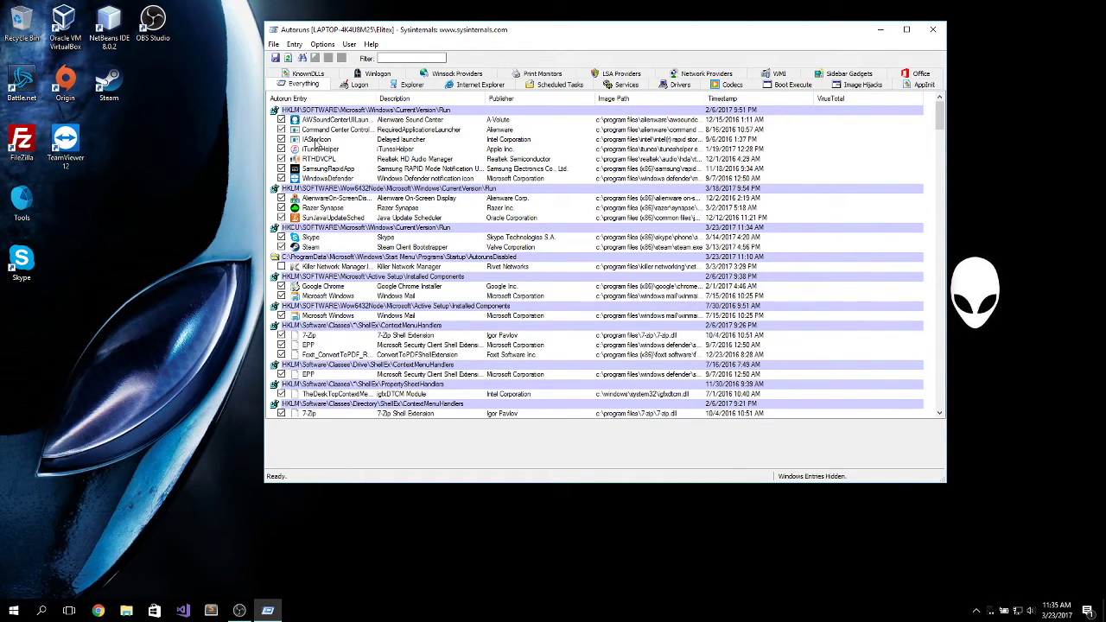
Step: Switch to Autoruns and look through its full list of autostart entries
{"action": "scroll", "coordinate": [421, 180], "scroll_direction": "down", "scroll_amount": 10}
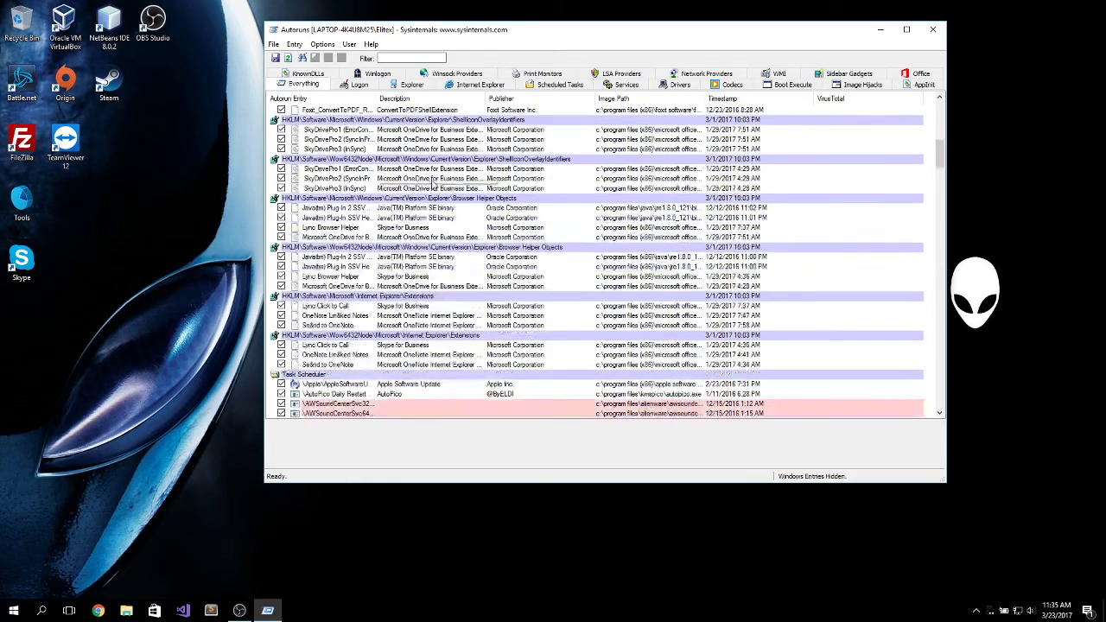
{"action": "scroll", "coordinate": [421, 180], "scroll_direction": "up", "scroll_amount": 10}
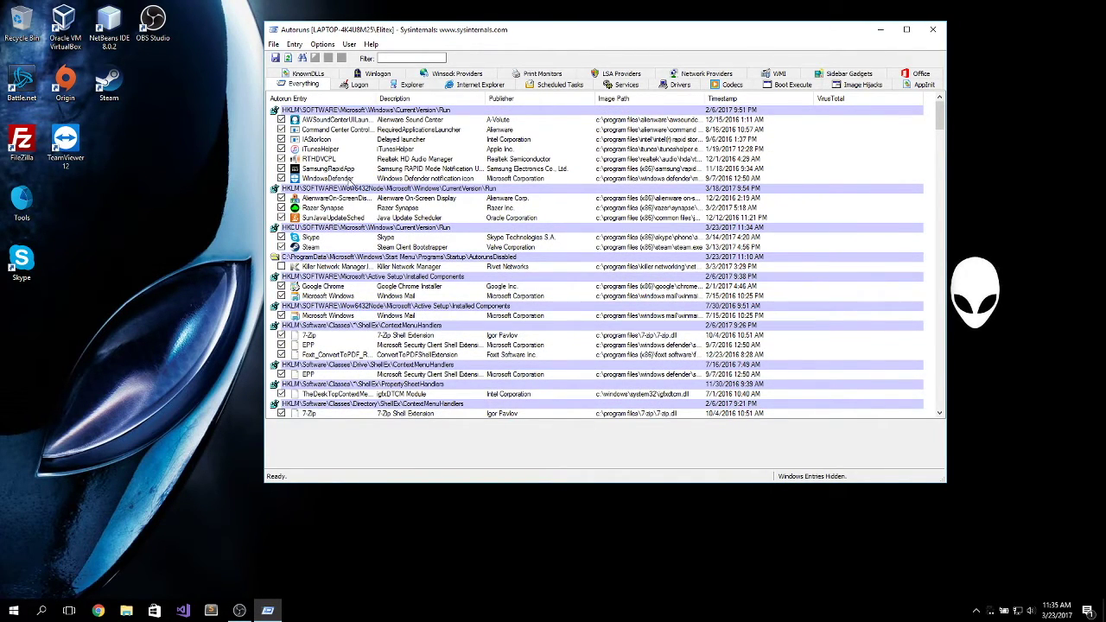
{"action": "scroll", "coordinate": [350, 182], "scroll_direction": "down", "scroll_amount": 7}
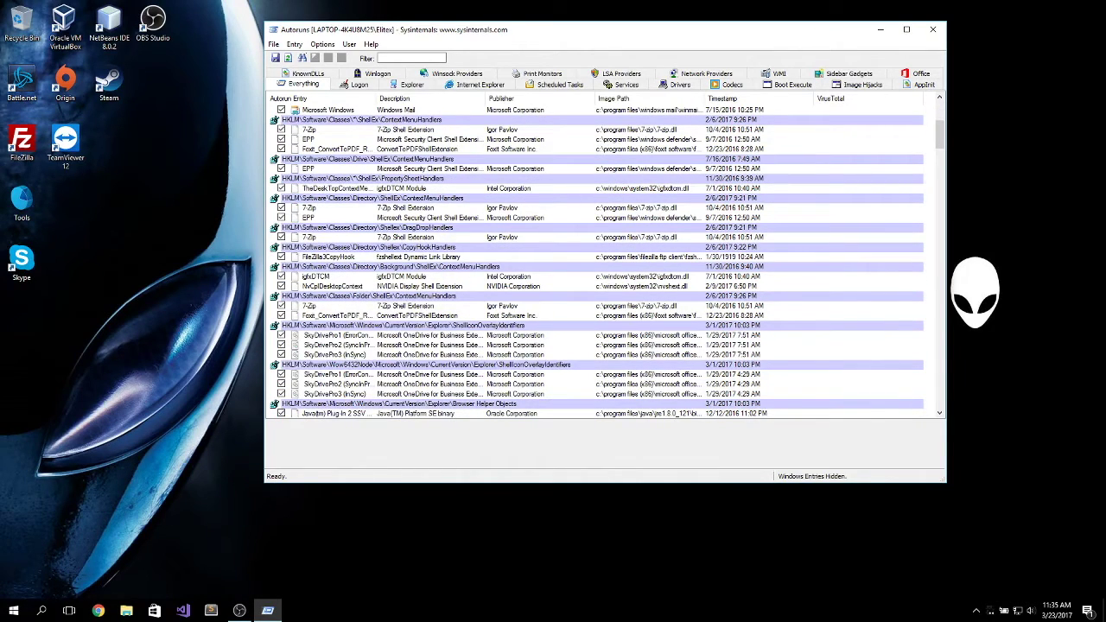
Step: Open Task Manager's Startup list for comparison with Autoruns, and close Task Manager
{"action": "right_click", "coordinate": [484, 609]}
{"action": "left_click", "coordinate": [506, 558]}
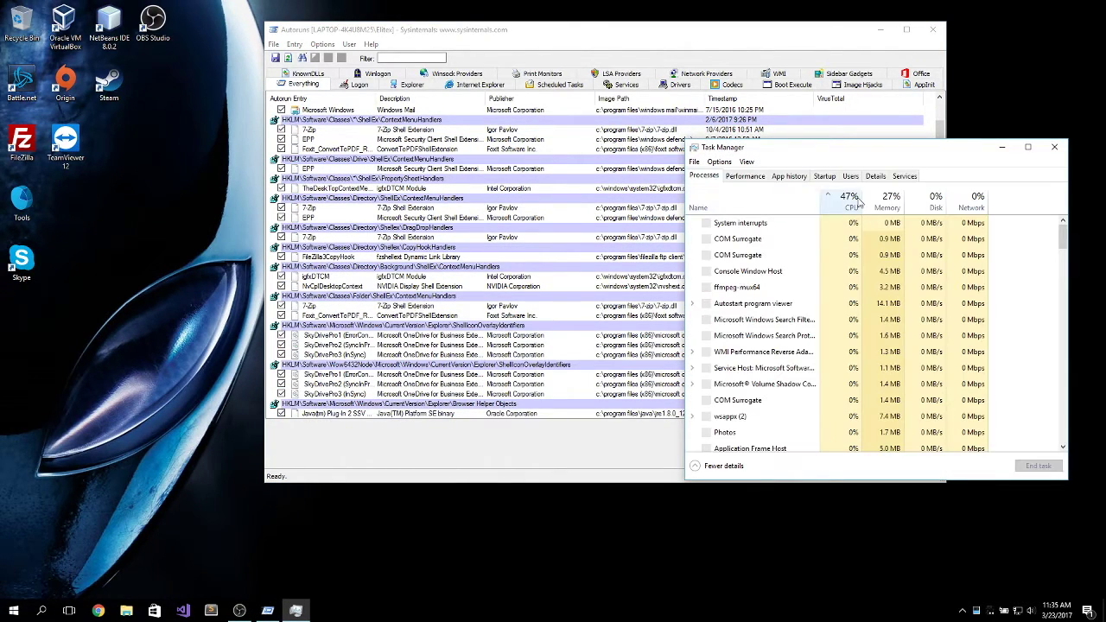
{"action": "left_click", "coordinate": [824, 175]}
{"action": "left_click", "coordinate": [1055, 147]}
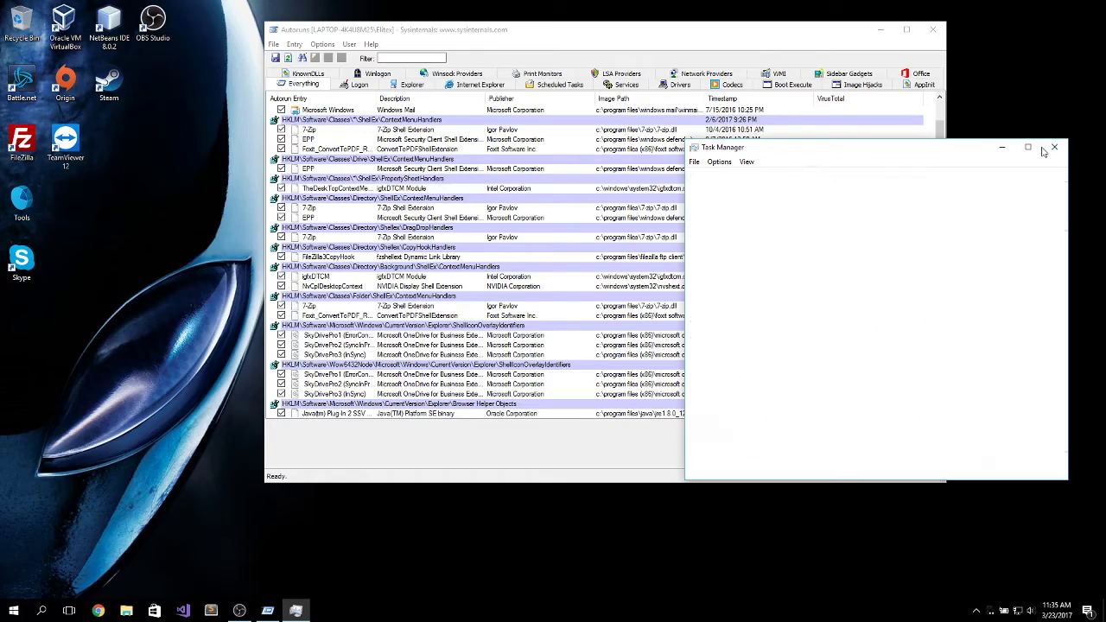
Step: Browse the Autoruns shell extension and browser helper entries, and return to the start of the list
{"action": "scroll", "coordinate": [468, 269], "scroll_direction": "down", "scroll_amount": 3}
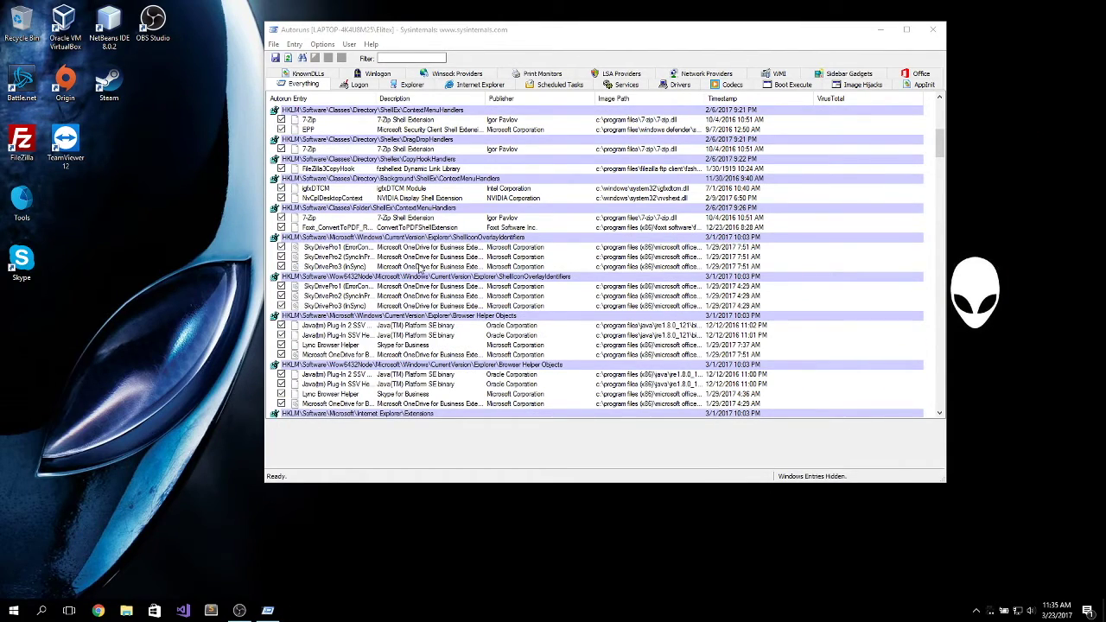
{"action": "scroll", "coordinate": [420, 269], "scroll_direction": "down", "scroll_amount": 4}
{"action": "scroll", "coordinate": [415, 268], "scroll_direction": "up", "scroll_amount": 12}
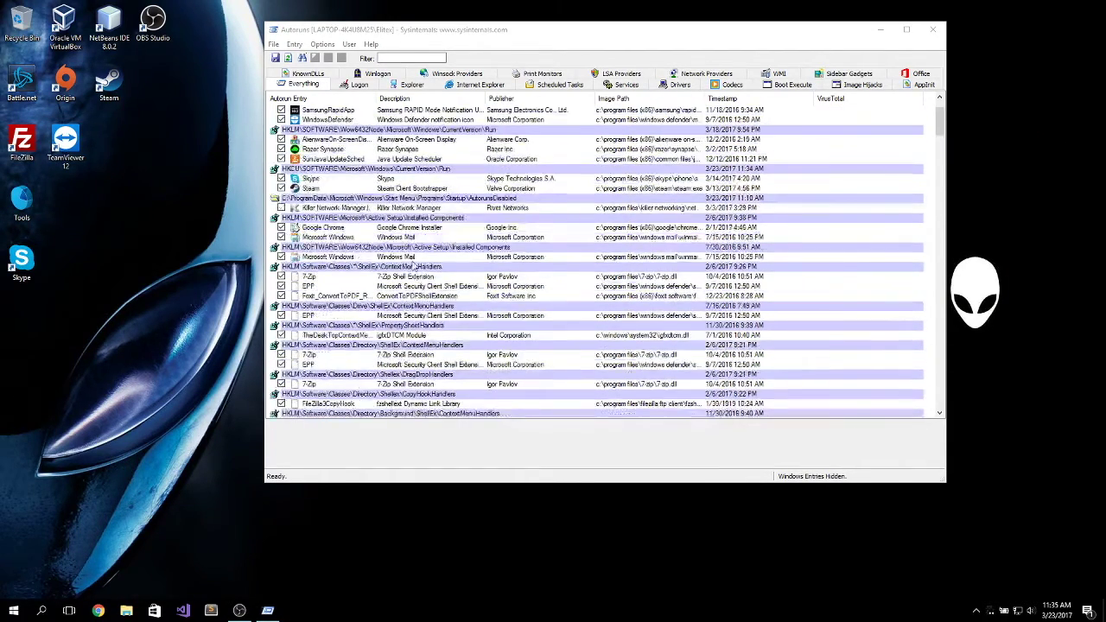
{"action": "scroll", "coordinate": [416, 269], "scroll_direction": "up", "scroll_amount": 2}
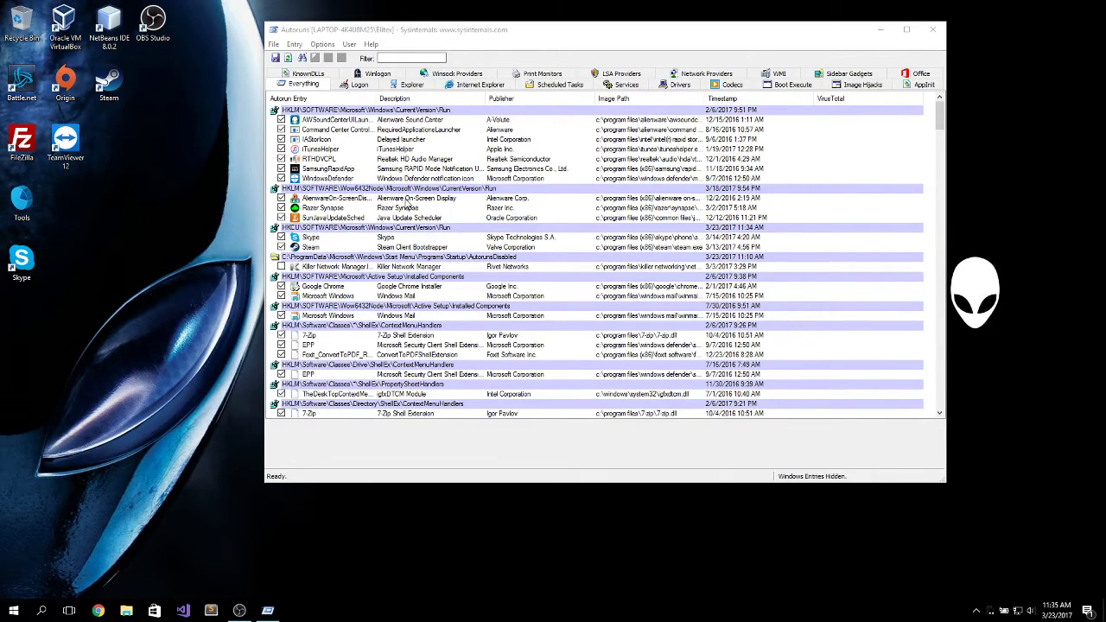
Step: Disable the iTunesHelper autostart entry among the logon entries
{"action": "left_click", "coordinate": [355, 86]}
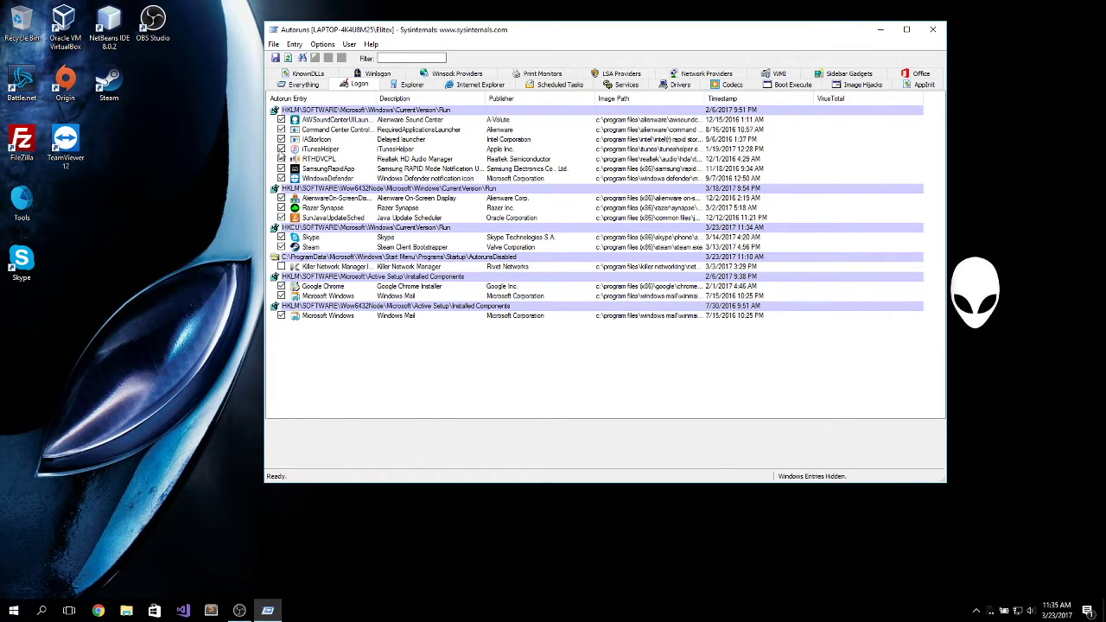
{"action": "left_click", "coordinate": [281, 150]}
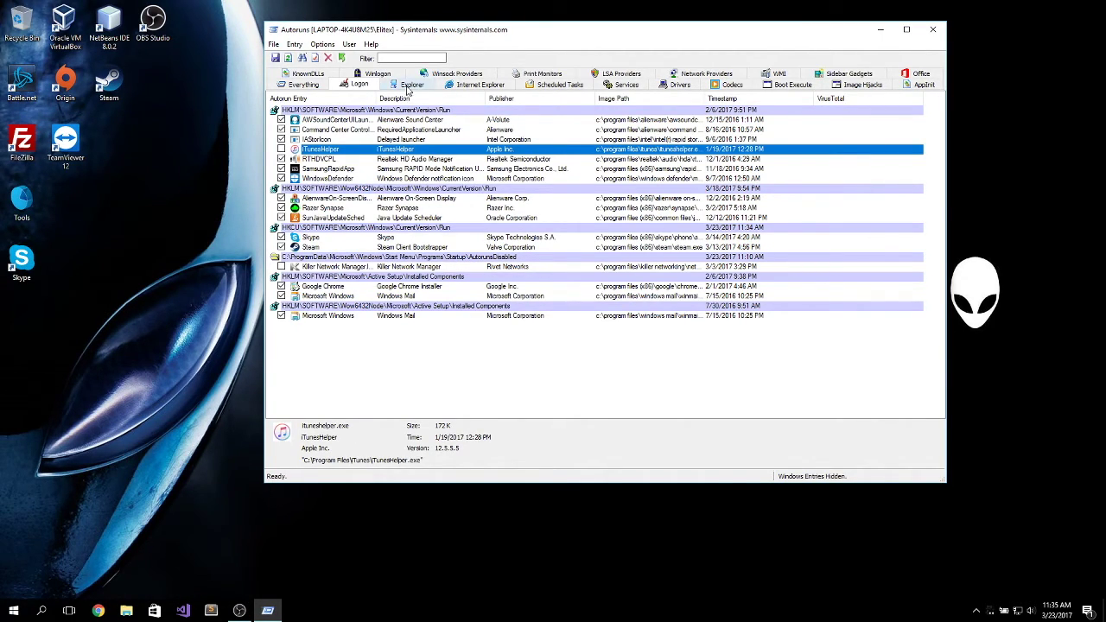
Step: View the Explorer, Internet Explorer and scheduled task entries, and show the details of the ThrottleStop task
{"action": "left_click", "coordinate": [406, 86]}
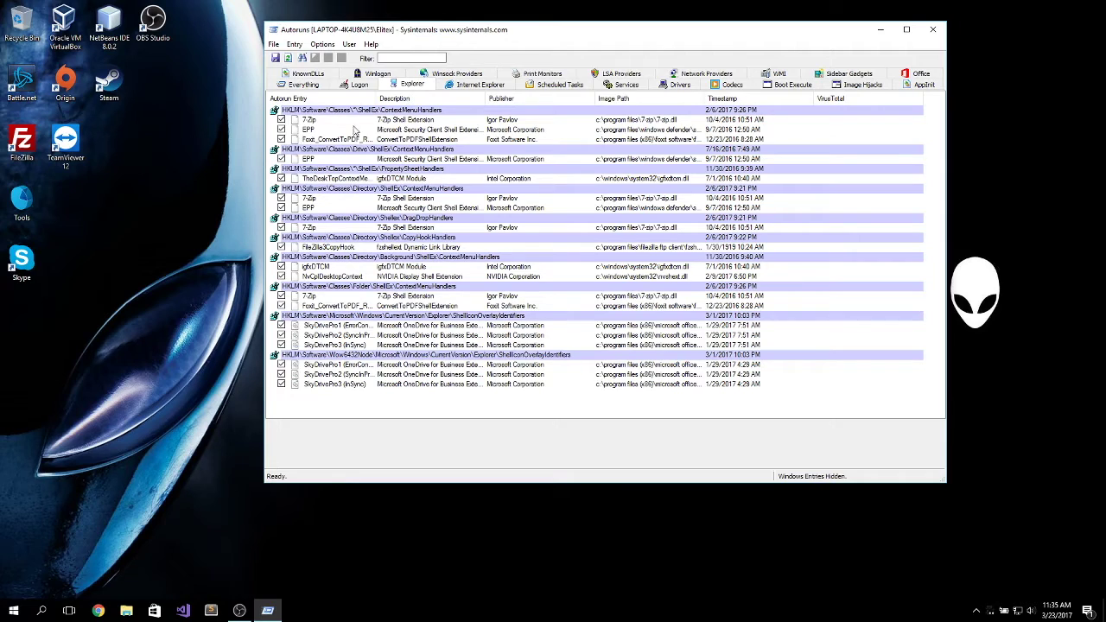
{"action": "left_click", "coordinate": [491, 84]}
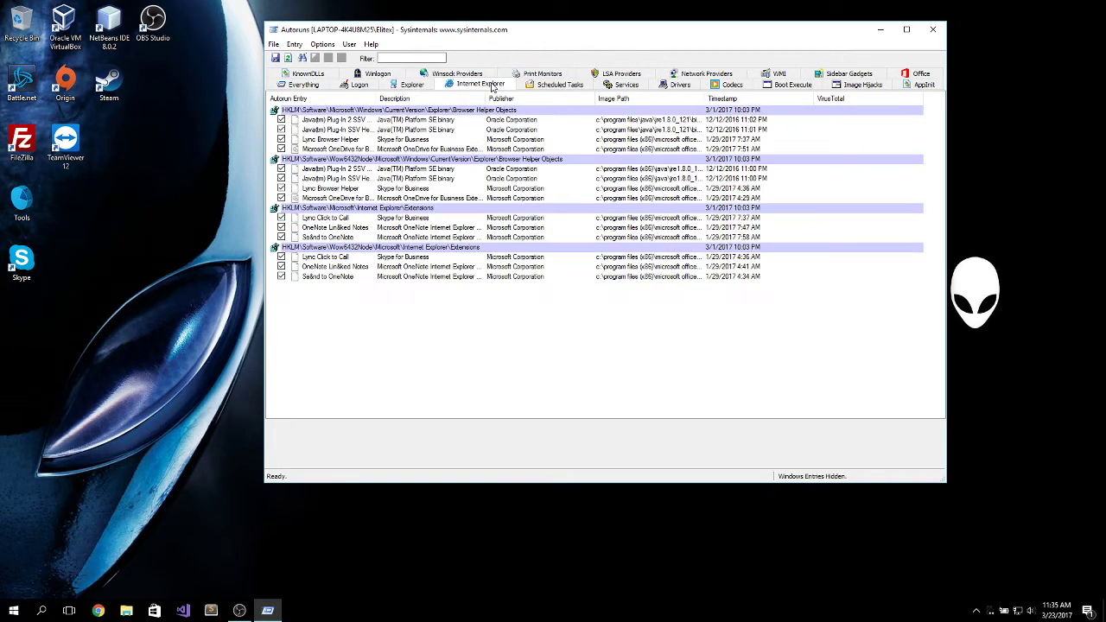
{"action": "left_click", "coordinate": [558, 85]}
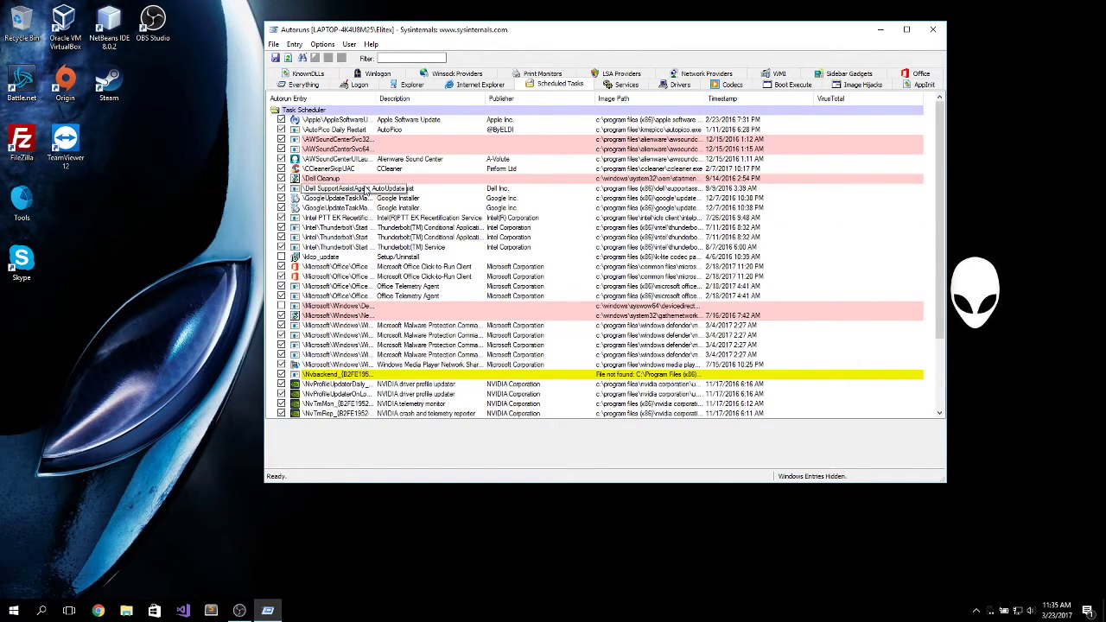
{"action": "scroll", "coordinate": [398, 197], "scroll_direction": "down", "scroll_amount": 3}
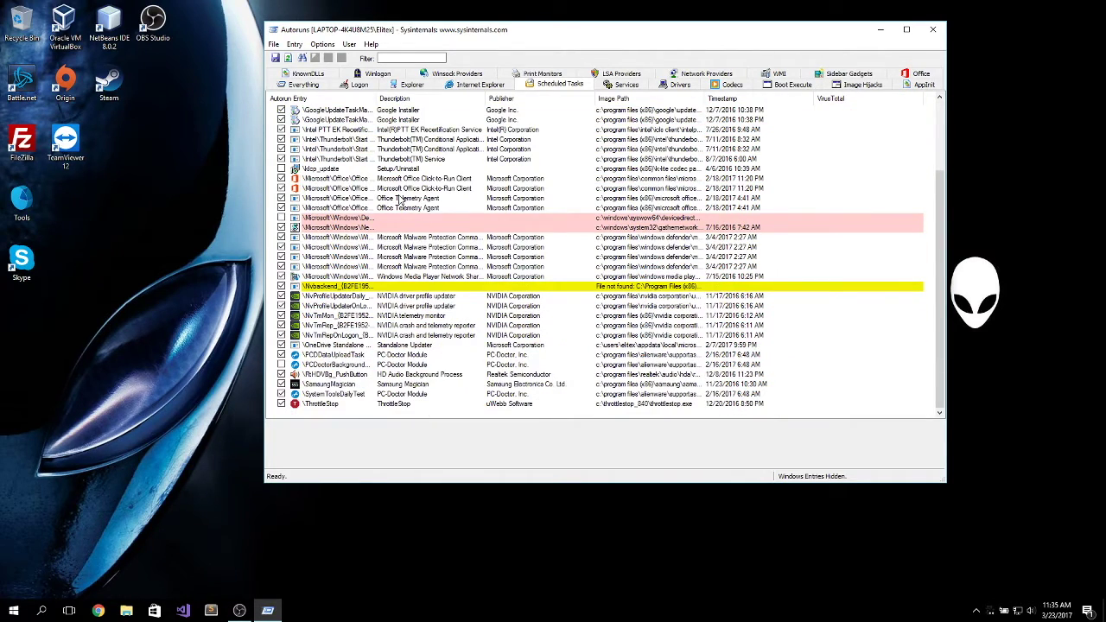
{"action": "left_click", "coordinate": [321, 404]}
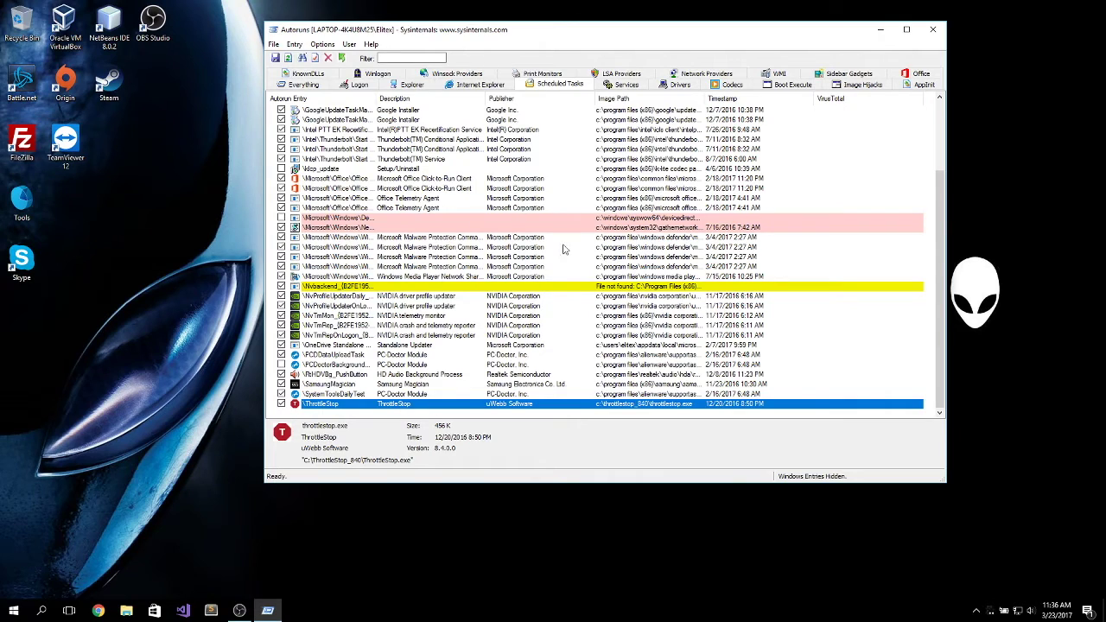
Step: Look through the autostart services and drivers
{"action": "left_click", "coordinate": [626, 84]}
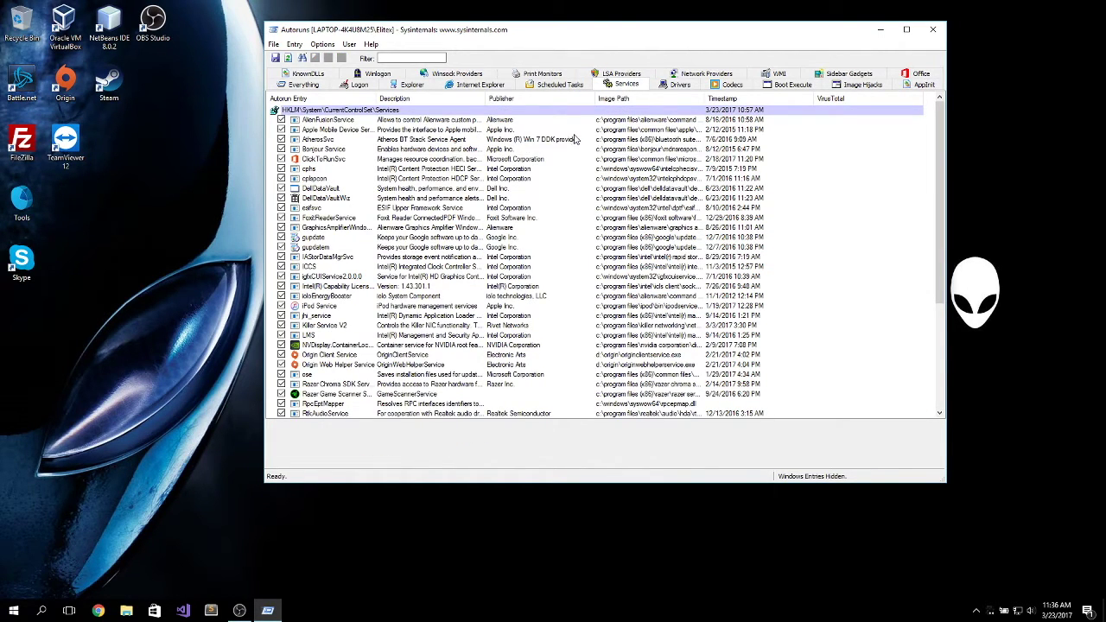
{"action": "scroll", "coordinate": [461, 156], "scroll_direction": "down", "scroll_amount": 5}
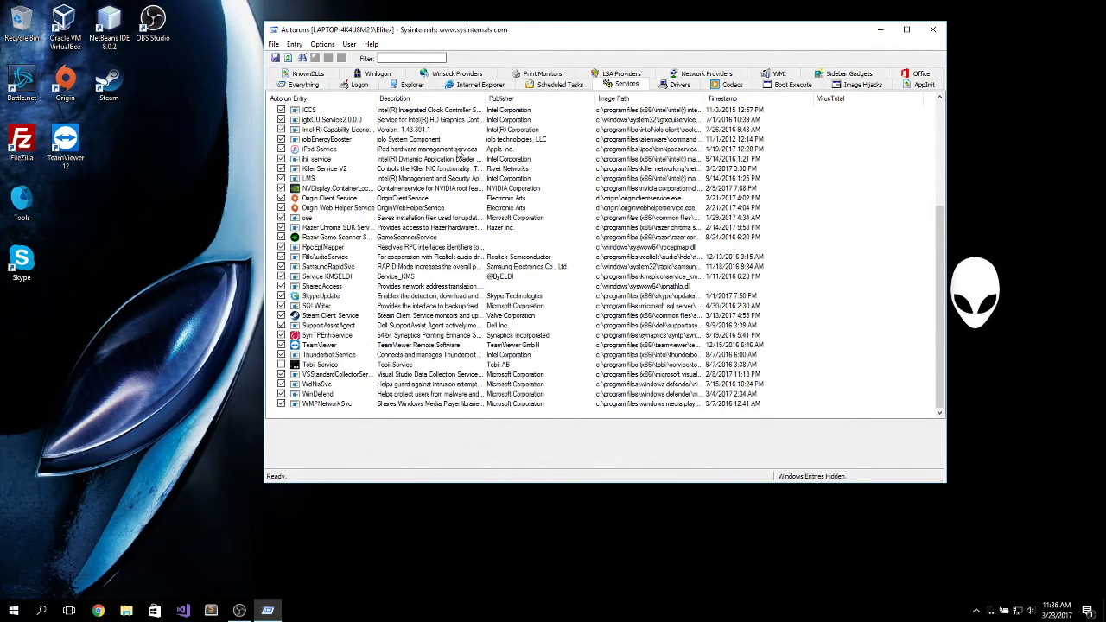
{"action": "scroll", "coordinate": [464, 157], "scroll_direction": "up", "scroll_amount": 5}
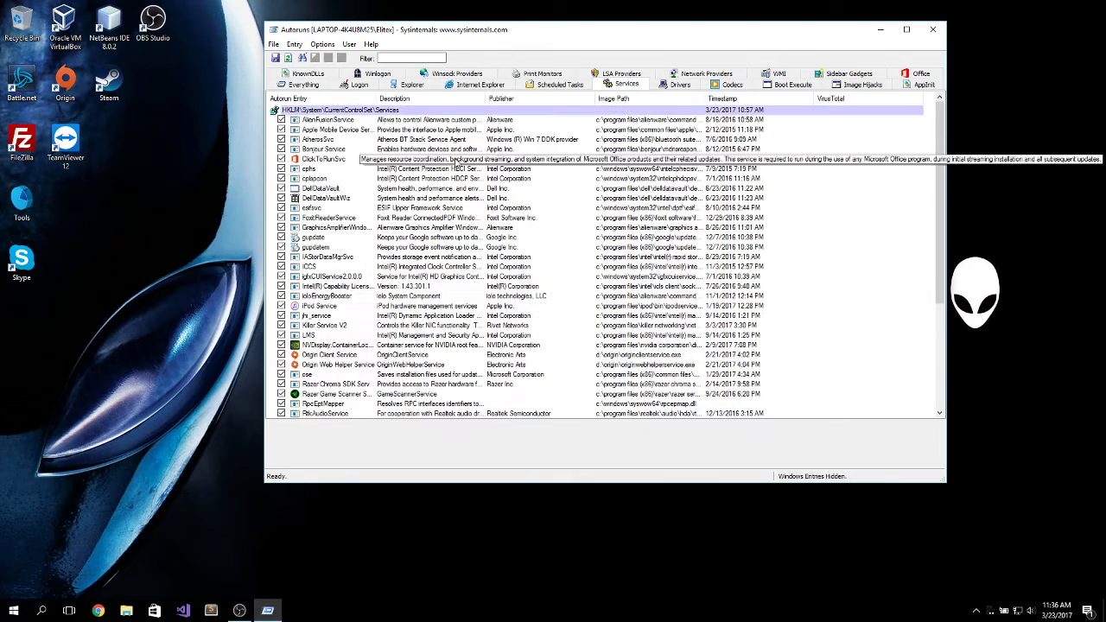
{"action": "left_click", "coordinate": [679, 85]}
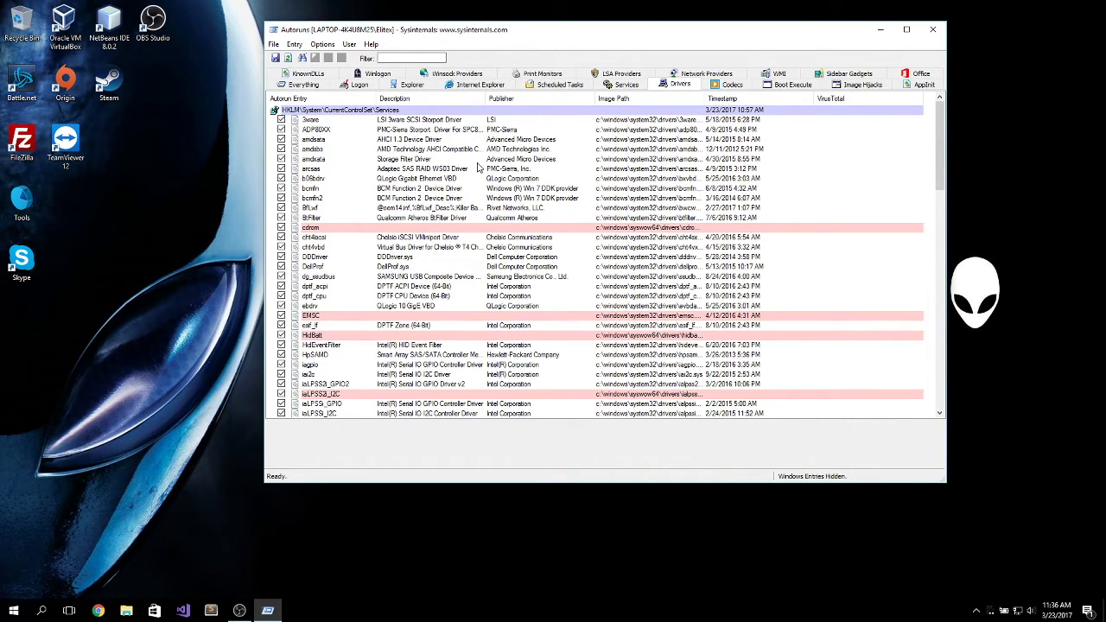
{"action": "scroll", "coordinate": [477, 168], "scroll_direction": "down", "scroll_amount": 10}
{"action": "scroll", "coordinate": [477, 169], "scroll_direction": "up", "scroll_amount": 10}
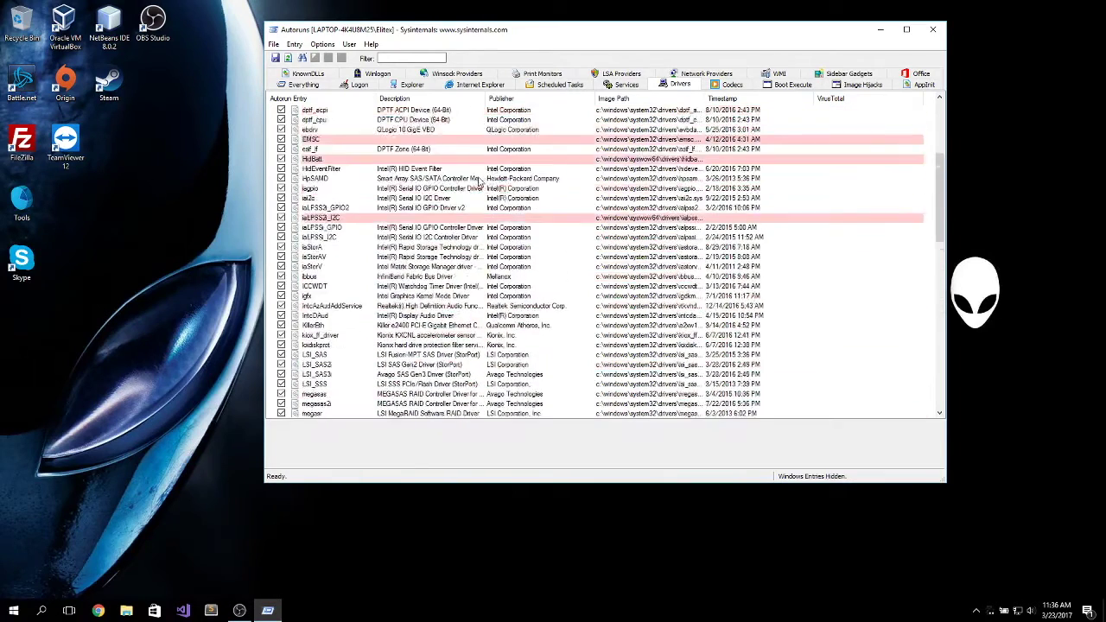
Step: View the Codecs, Boot Execute and Image Hijacks entries
{"action": "left_click", "coordinate": [732, 85]}
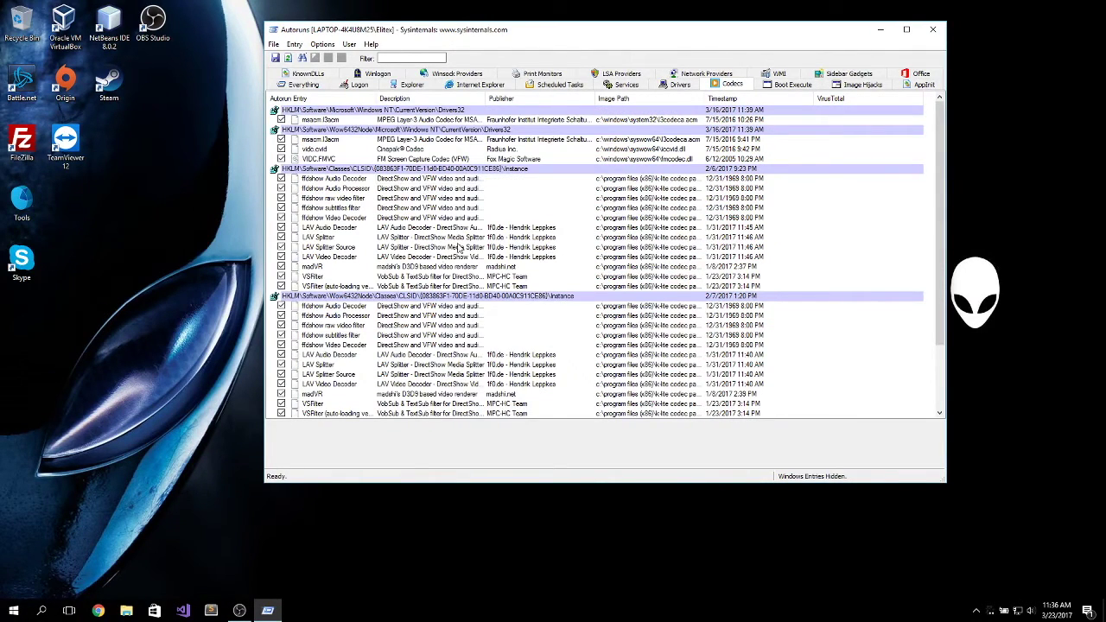
{"action": "left_click", "coordinate": [776, 85]}
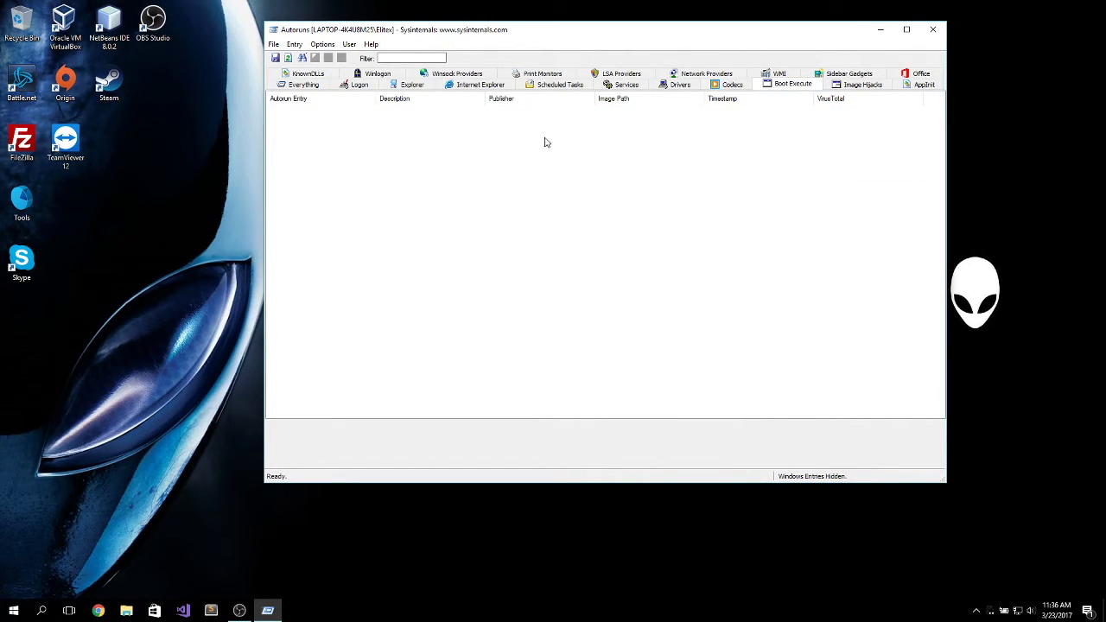
{"action": "left_click", "coordinate": [868, 84]}
Step: Look through the complete list of autostart entries and back to its start, with a brief check of the drivers
{"action": "left_click", "coordinate": [304, 85]}
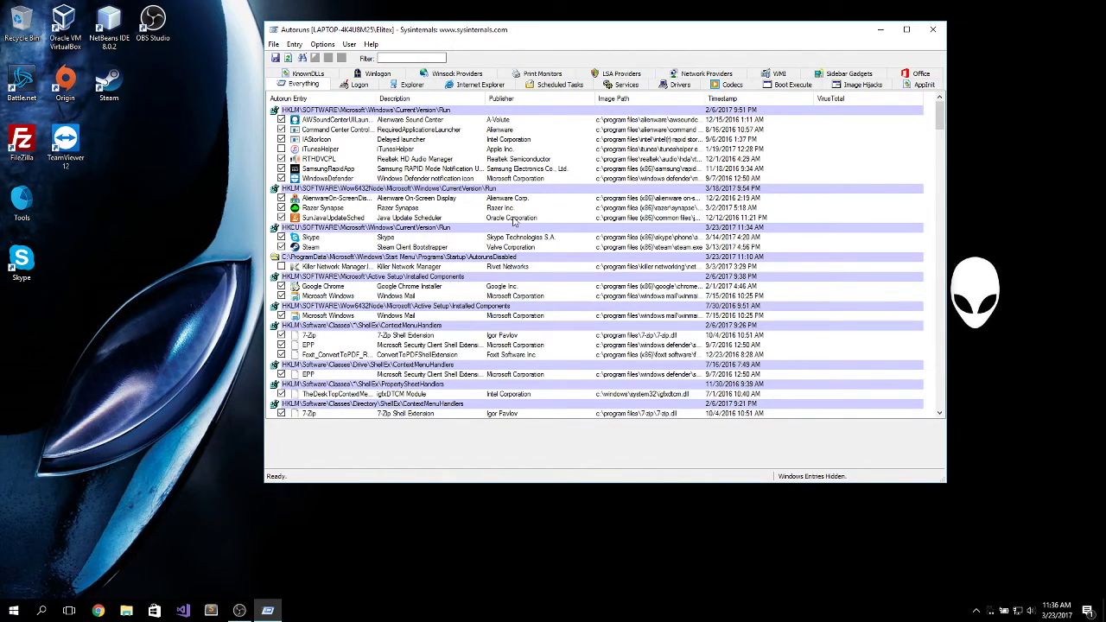
{"action": "scroll", "coordinate": [498, 245], "scroll_direction": "down", "scroll_amount": 15}
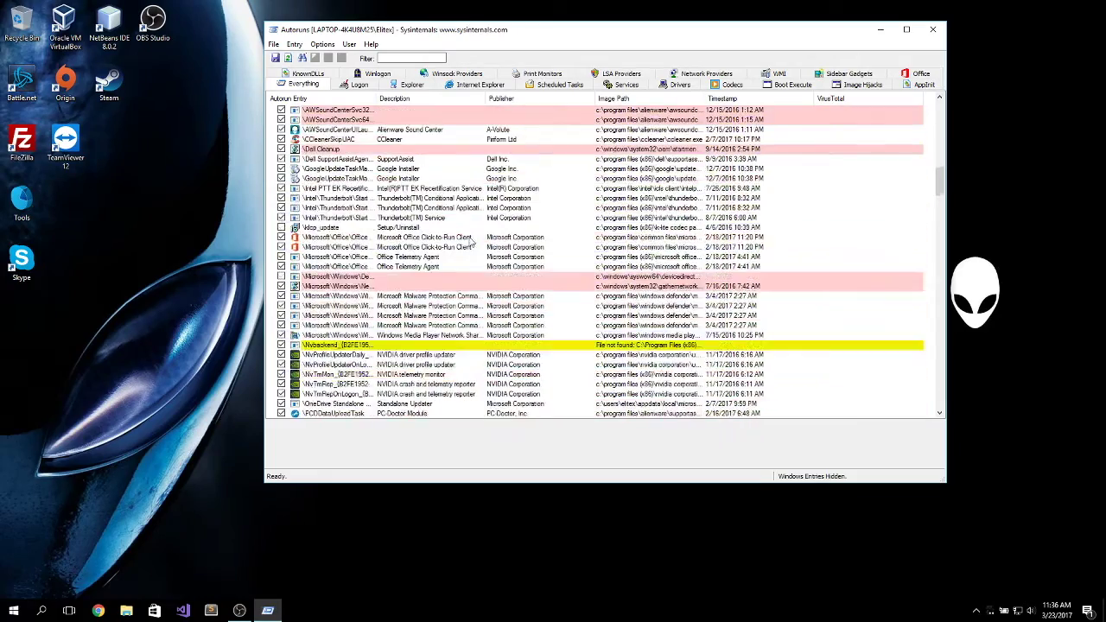
{"action": "scroll", "coordinate": [470, 241], "scroll_direction": "down", "scroll_amount": 15}
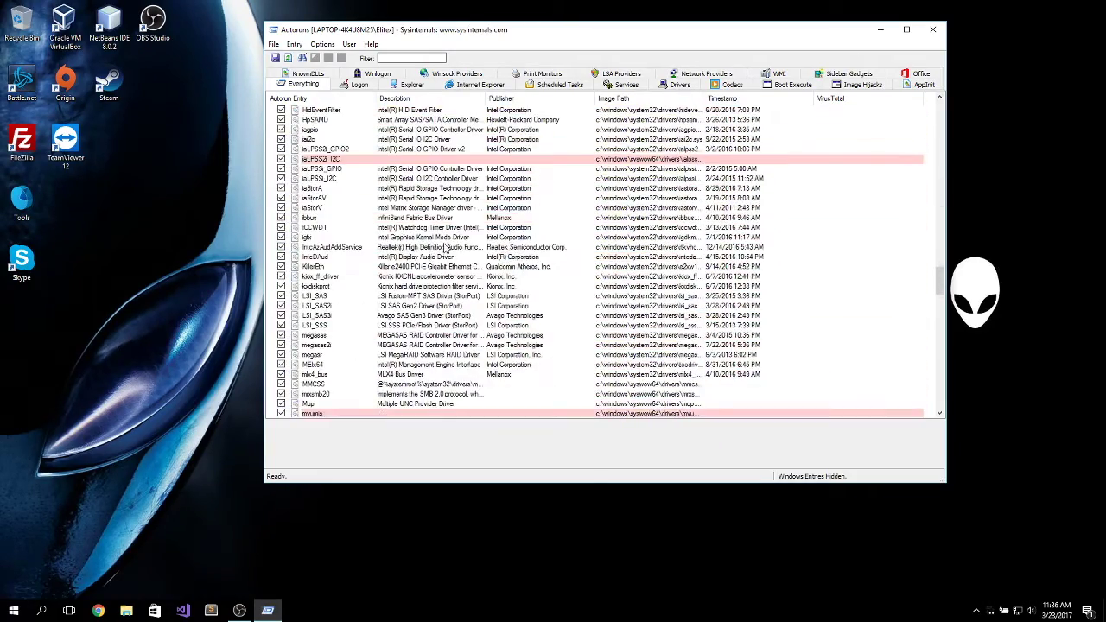
{"action": "scroll", "coordinate": [446, 248], "scroll_direction": "down", "scroll_amount": 15}
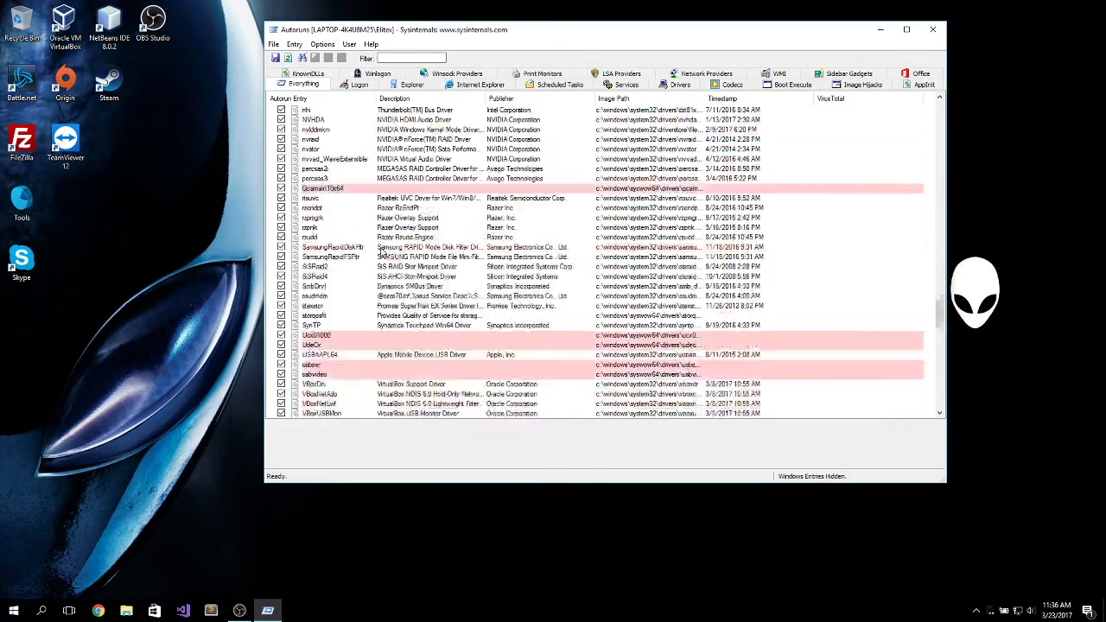
{"action": "scroll", "coordinate": [378, 262], "scroll_direction": "down", "scroll_amount": 15}
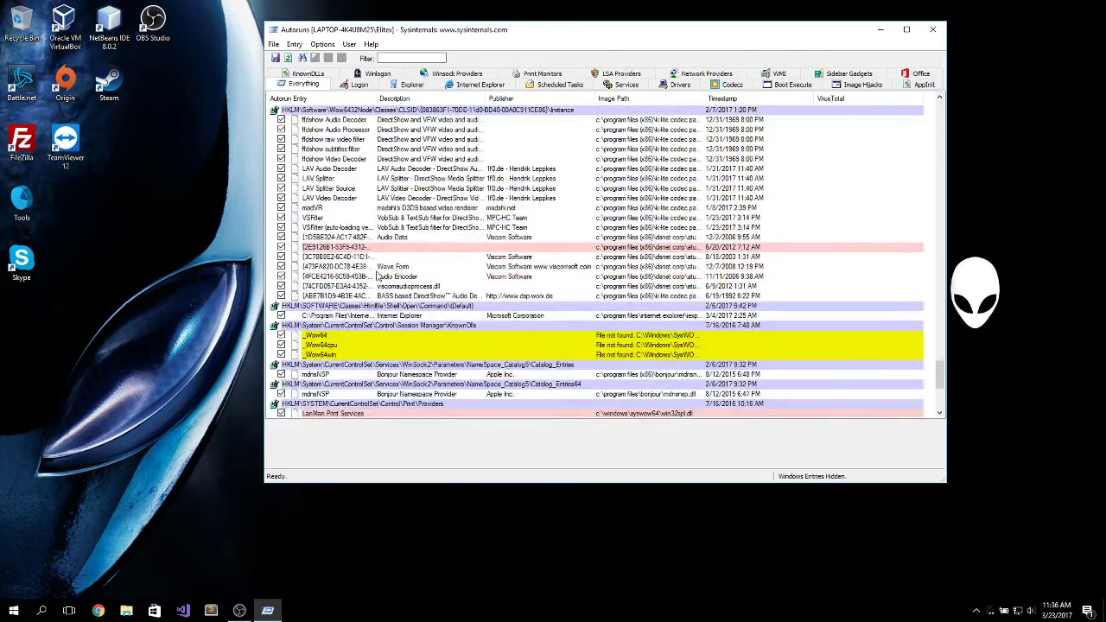
{"action": "scroll", "coordinate": [378, 290], "scroll_direction": "up", "scroll_amount": 15}
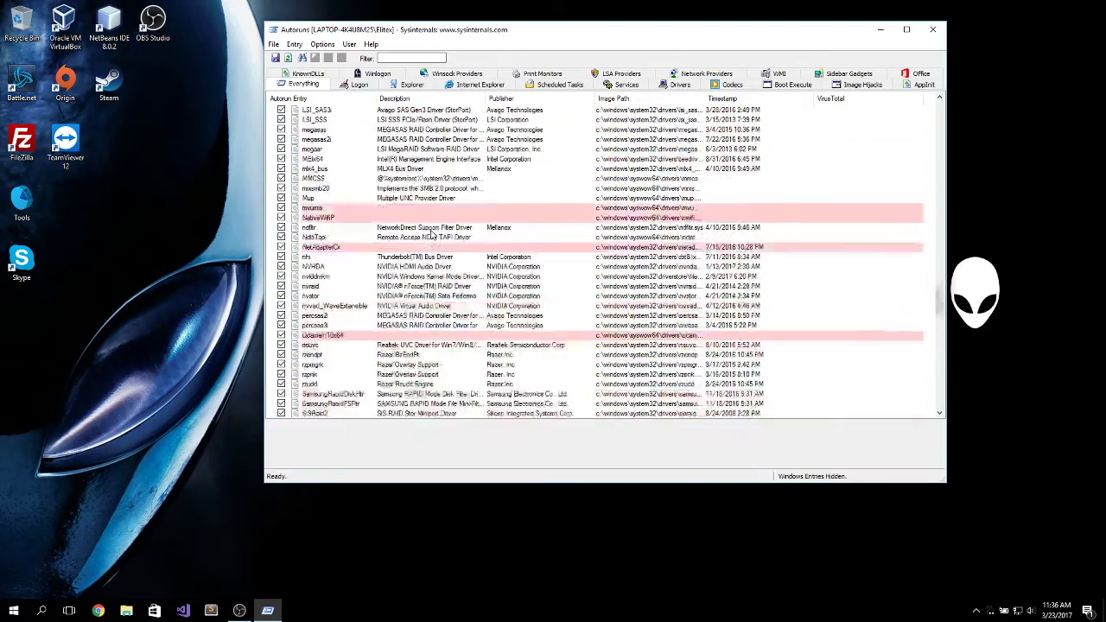
{"action": "scroll", "coordinate": [441, 231], "scroll_direction": "up", "scroll_amount": 15}
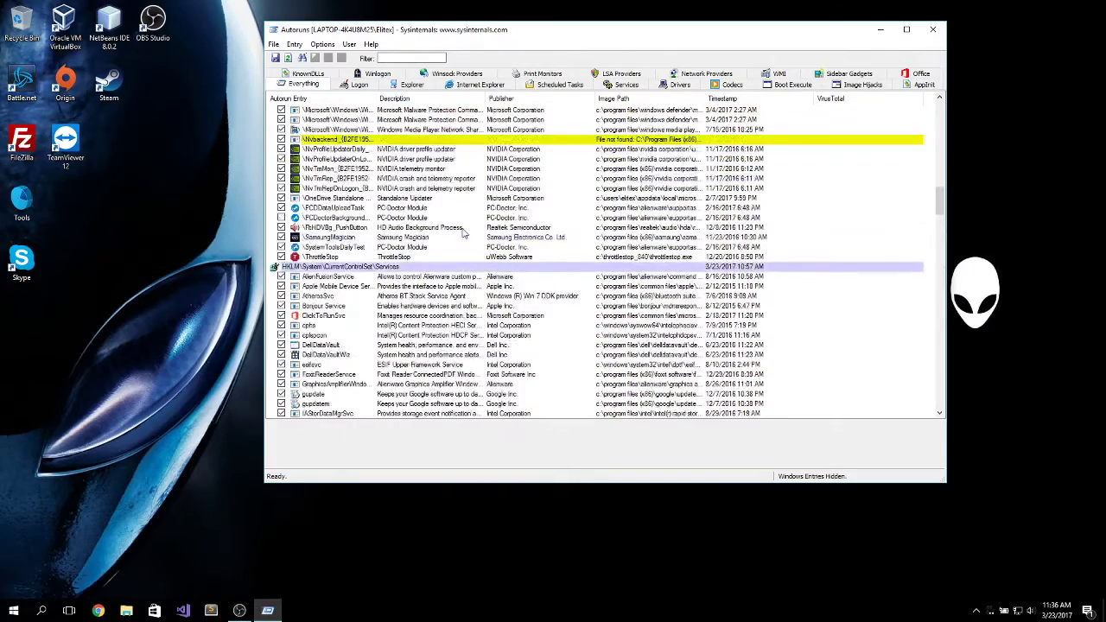
{"action": "scroll", "coordinate": [463, 233], "scroll_direction": "up", "scroll_amount": 10}
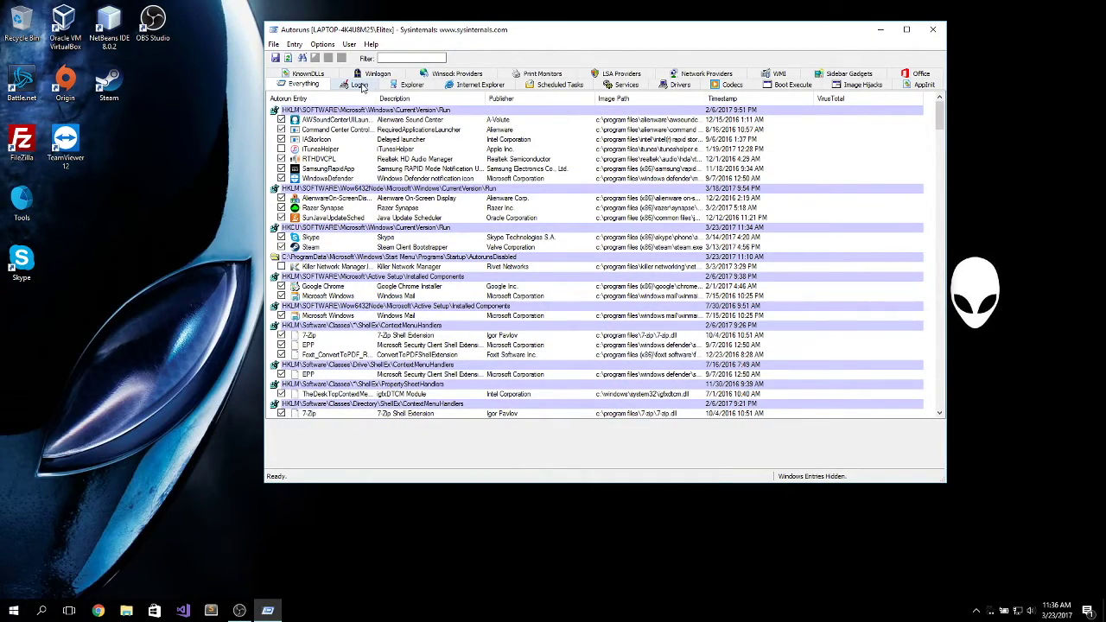
{"action": "left_click", "coordinate": [666, 85]}
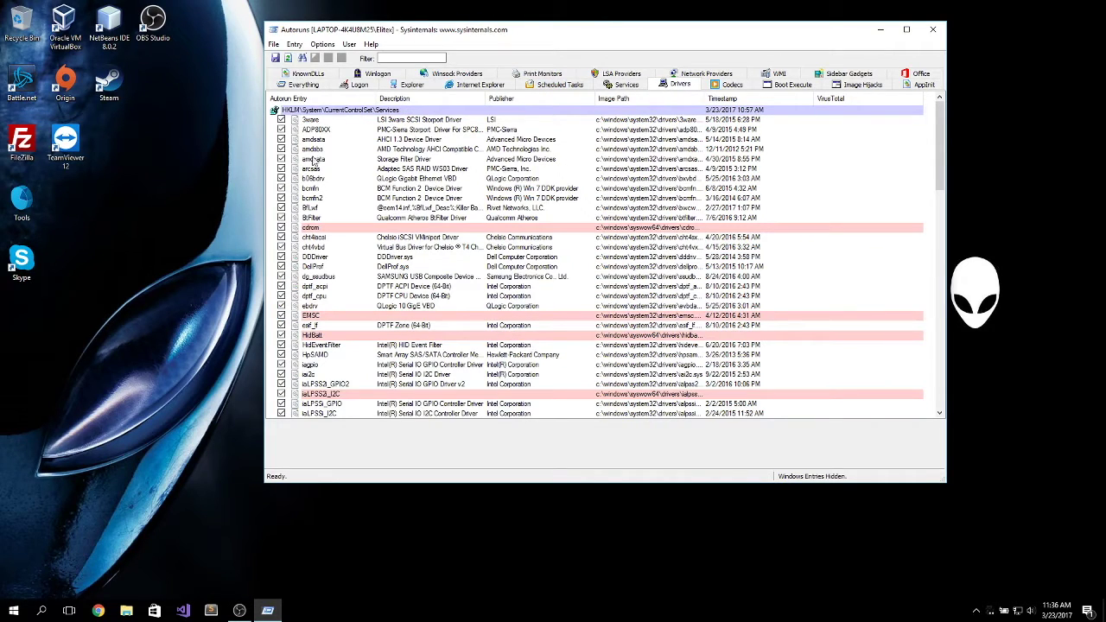
{"action": "left_click", "coordinate": [303, 85]}
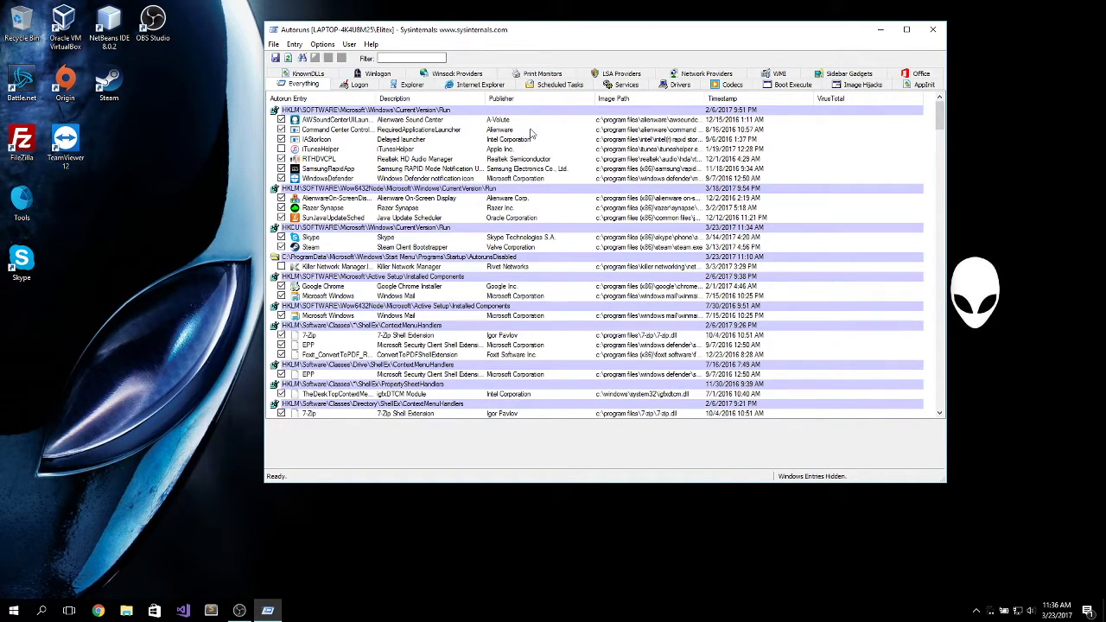